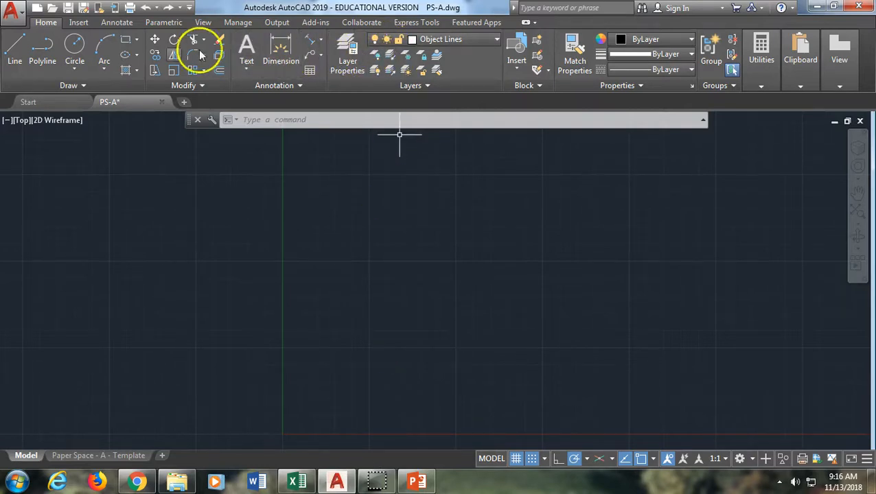
Set the drawing units' length precision to two decimal places (0.00), keeping the Decimal type.
{"action": "left_click", "coordinate": [11, 10]}
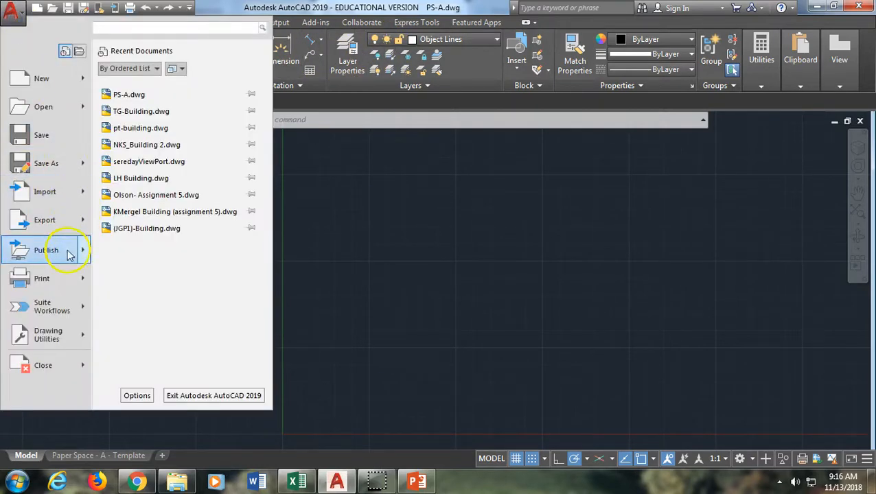
{"action": "mouse_move", "coordinate": [55, 336]}
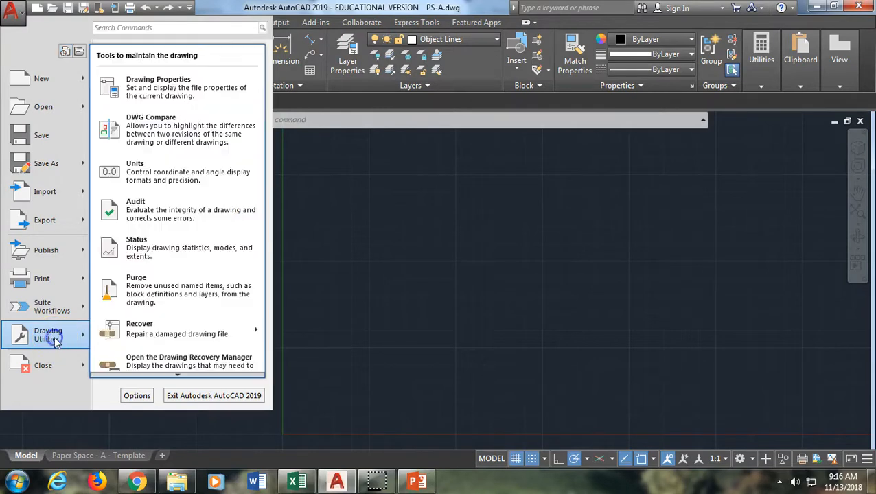
{"action": "left_click", "coordinate": [178, 180]}
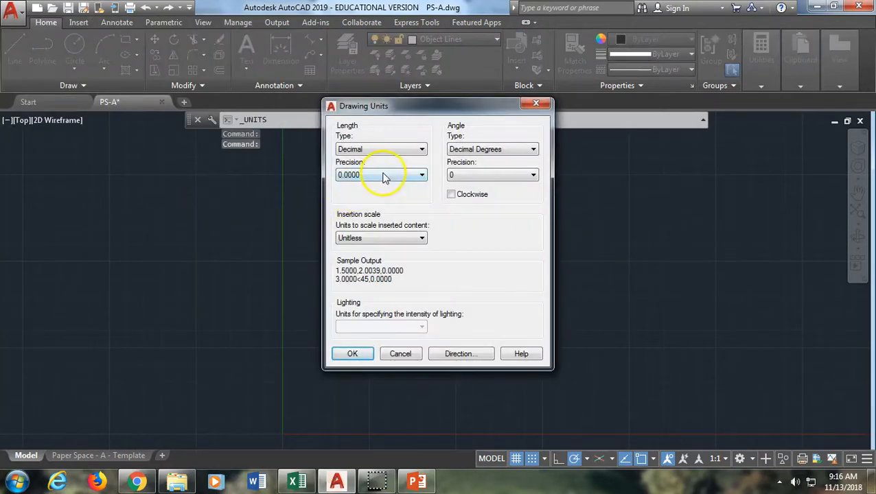
{"action": "left_click", "coordinate": [385, 176]}
{"action": "left_click", "coordinate": [373, 202]}
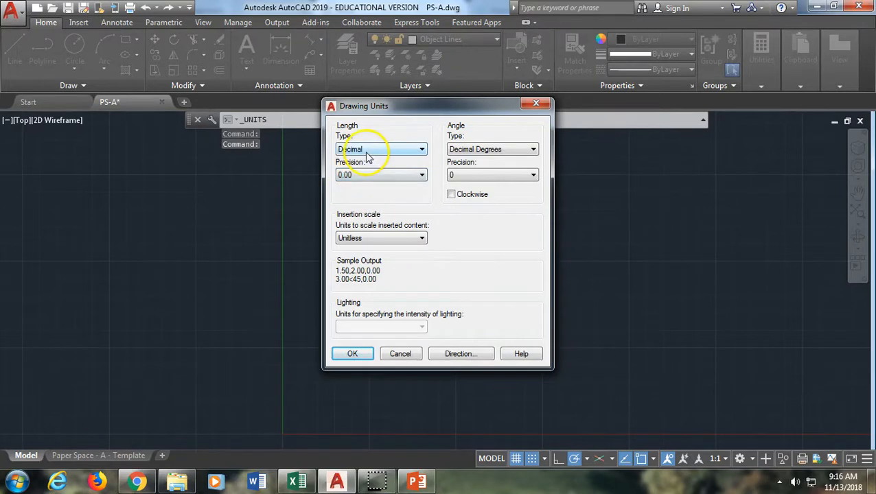
{"action": "left_click", "coordinate": [353, 354]}
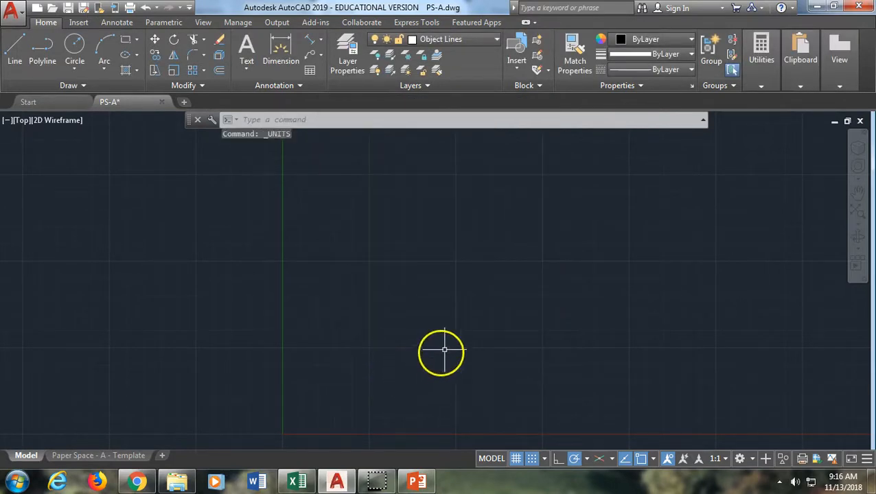
In the drafting settings, set the snap and grid X and Y spacing to 0.50 and switch the snap type to Isometric snap.
{"action": "left_click", "coordinate": [534, 460]}
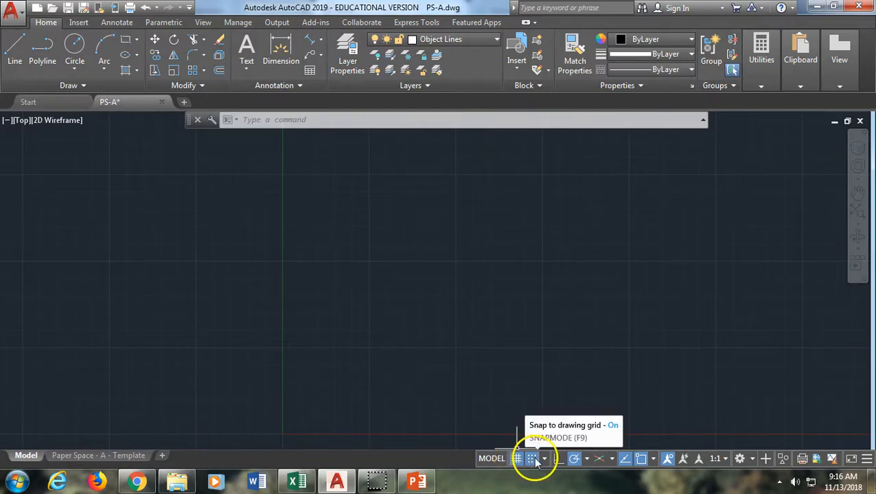
{"action": "right_click", "coordinate": [534, 461]}
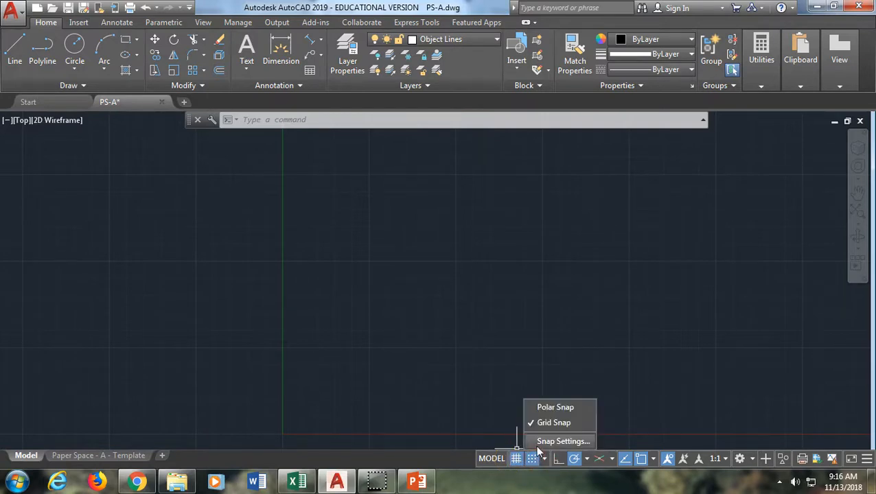
{"action": "left_click", "coordinate": [540, 442]}
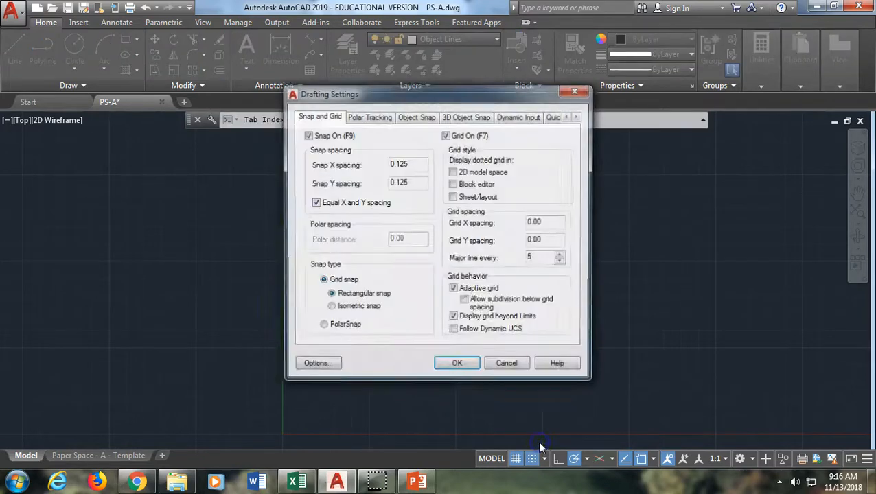
{"action": "left_click", "coordinate": [413, 165]}
{"action": "type", "text": ".5"}
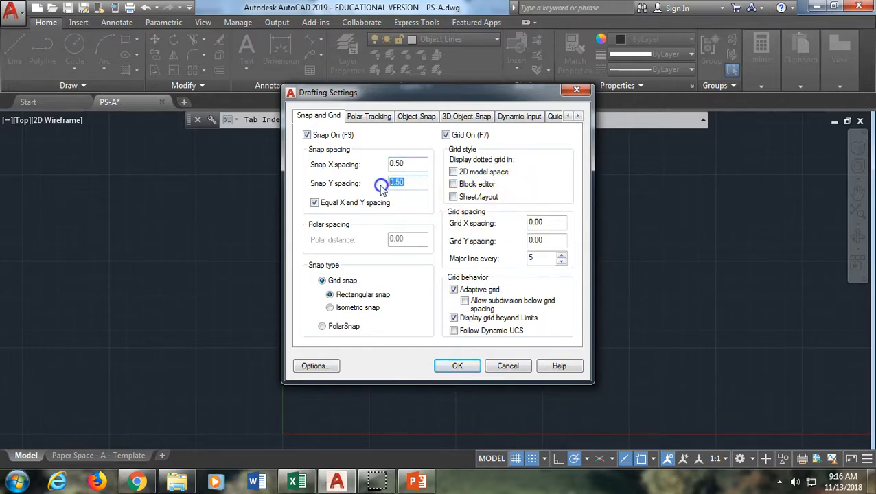
{"action": "left_click", "coordinate": [324, 217]}
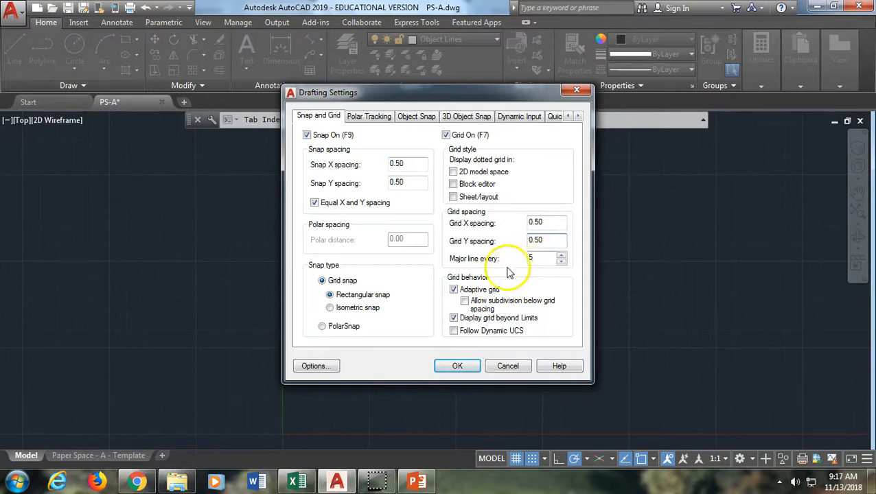
{"action": "left_click", "coordinate": [331, 308]}
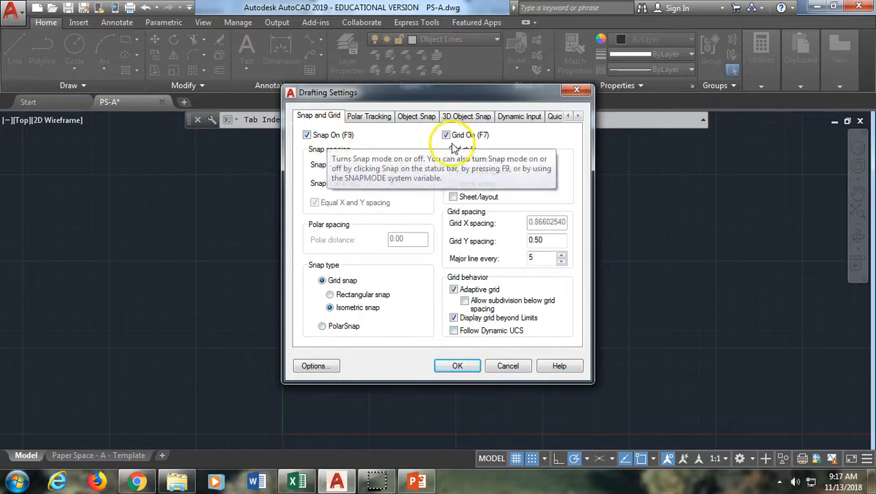
{"action": "left_click", "coordinate": [468, 369]}
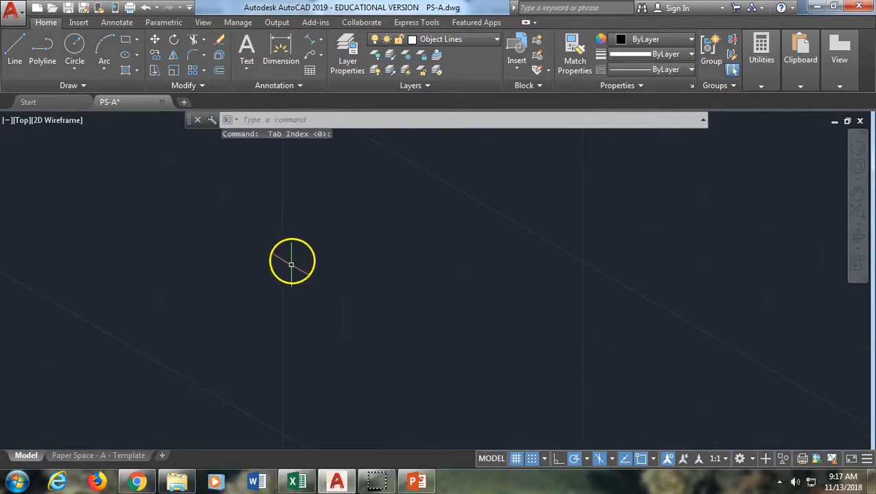
Turn on Ortho mode and draw a 12.5 line sloping down at 330° as the bottom edge of the cube's left face.
{"action": "scroll", "coordinate": [356, 314], "scroll_direction": "down", "scroll_amount": 2}
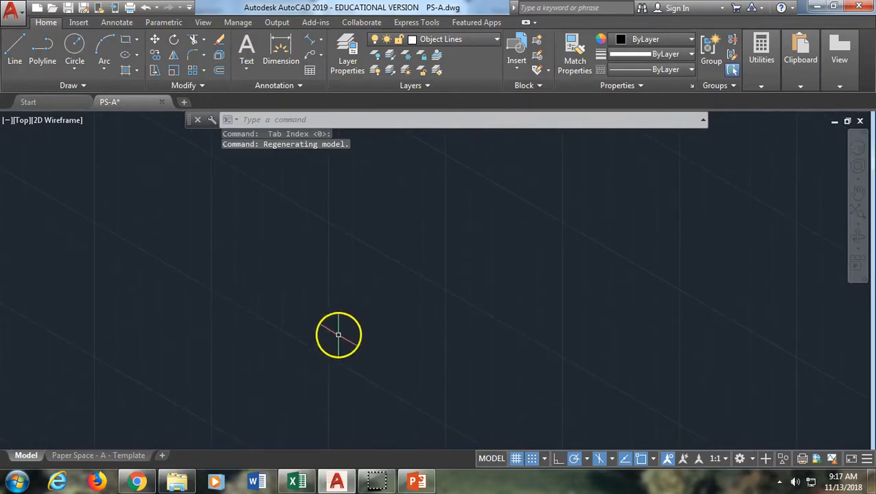
{"action": "left_click", "coordinate": [558, 458]}
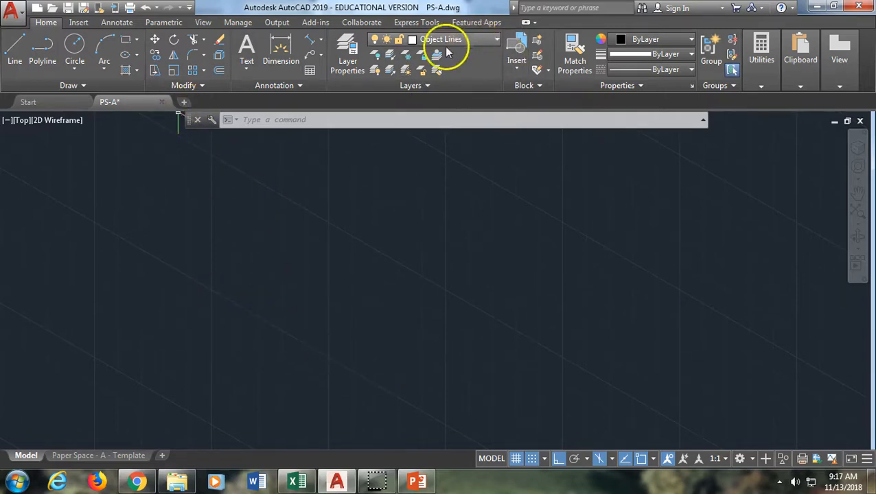
{"action": "left_click", "coordinate": [14, 60]}
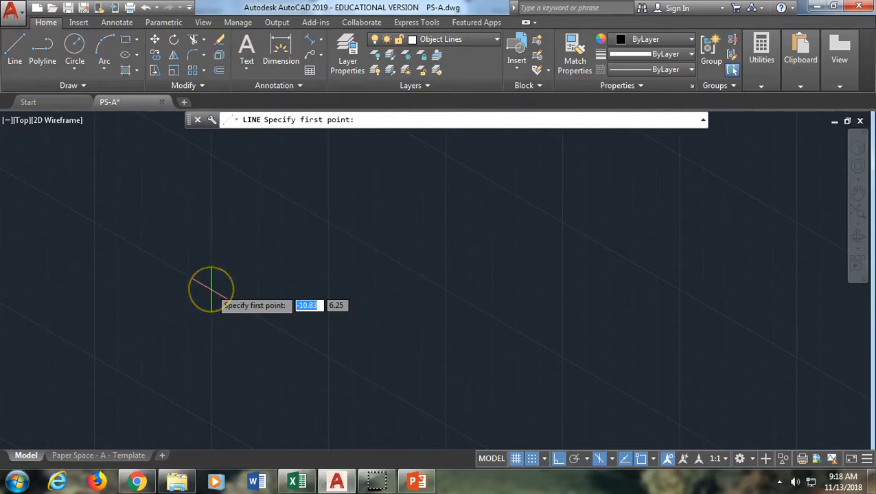
{"action": "left_click", "coordinate": [211, 291]}
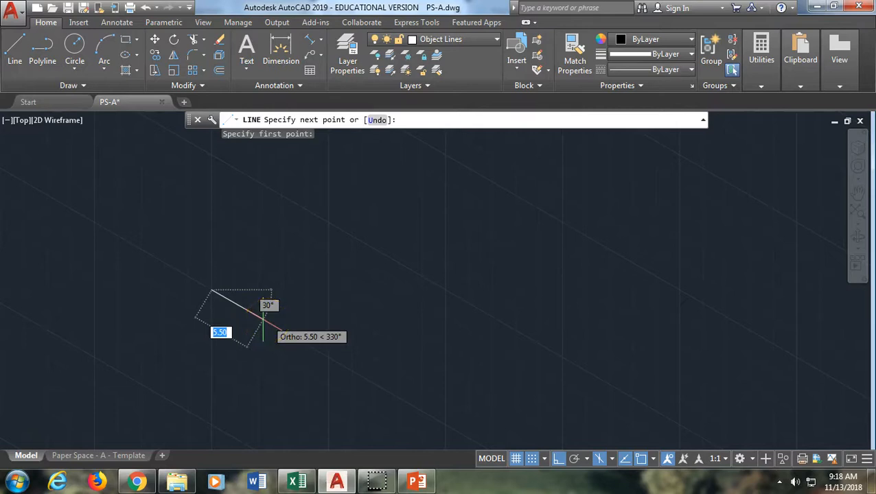
{"action": "type", "text": "12"}
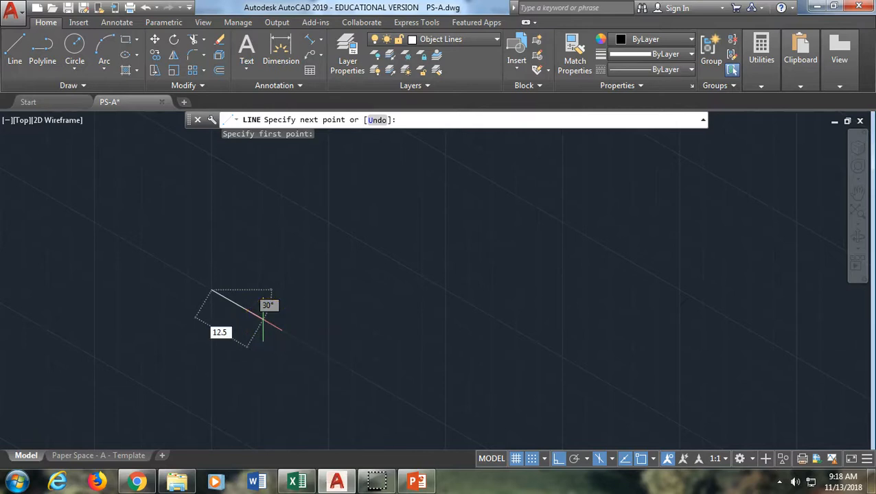
{"action": "key", "text": "Return"}
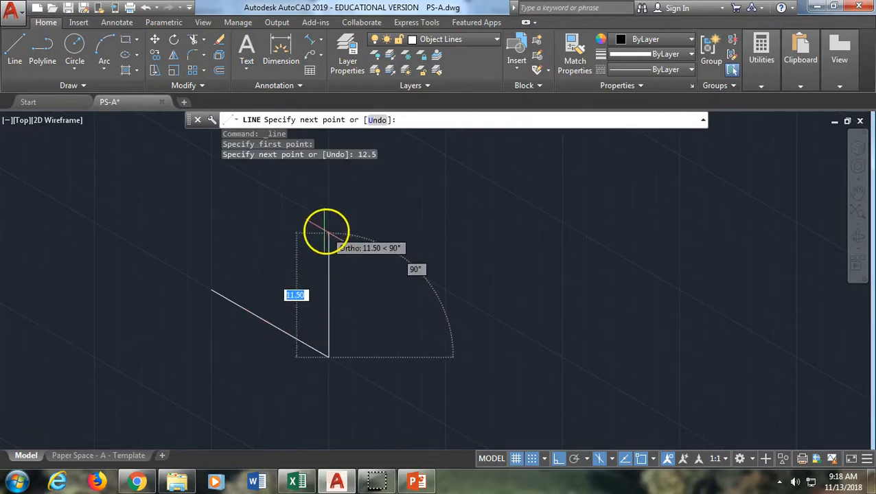
Complete the cube's left face with a 12.5 vertical edge, a parallel 150° top edge and a vertical edge back to the start point.
{"action": "scroll", "coordinate": [328, 226], "scroll_direction": "up", "scroll_amount": 4}
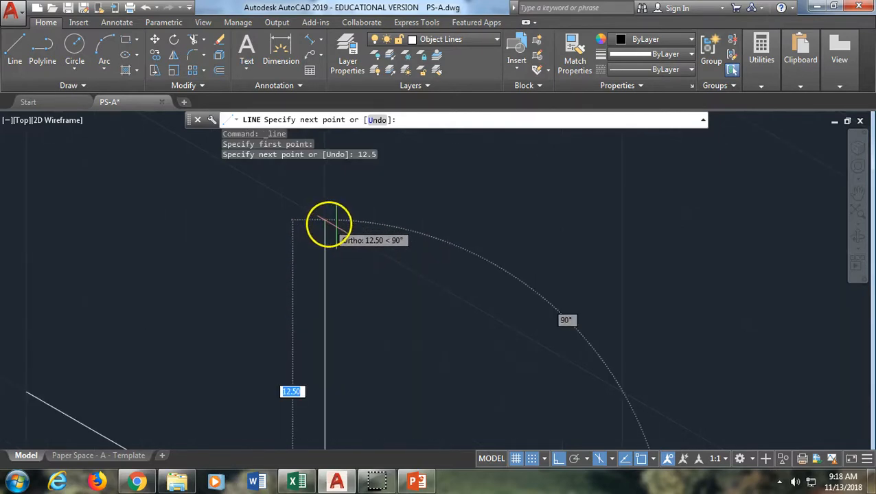
{"action": "left_click", "coordinate": [323, 222]}
{"action": "middle_click_drag", "start_coordinate": [219, 249], "coordinate": [321, 462]}
{"action": "scroll", "coordinate": [424, 438], "scroll_direction": "up", "scroll_amount": 4}
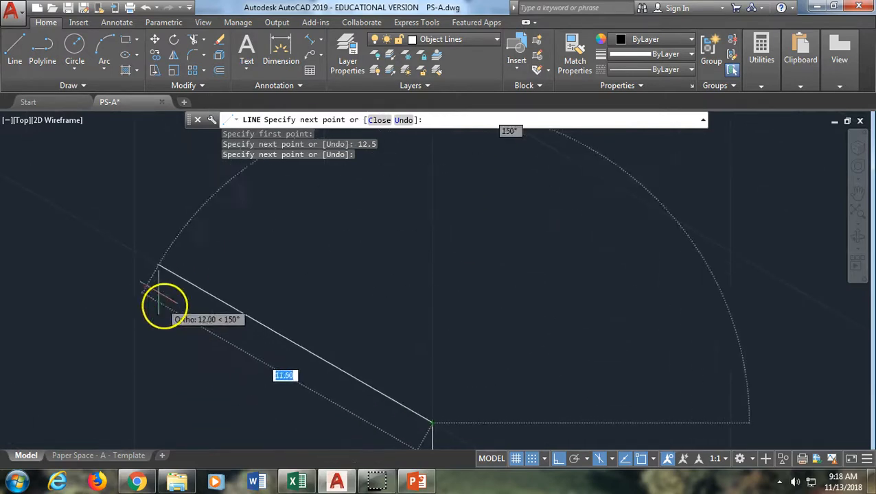
{"action": "left_click", "coordinate": [132, 266]}
{"action": "middle_click_drag", "start_coordinate": [107, 420], "coordinate": [160, 289]}
{"action": "scroll", "coordinate": [151, 377], "scroll_direction": "down", "scroll_amount": 4}
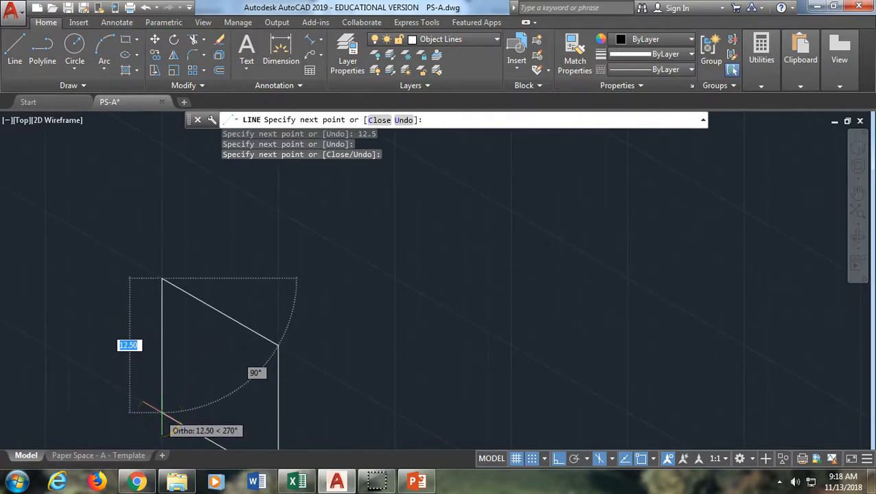
{"action": "left_click", "coordinate": [162, 412]}
{"action": "key", "text": "Return"}
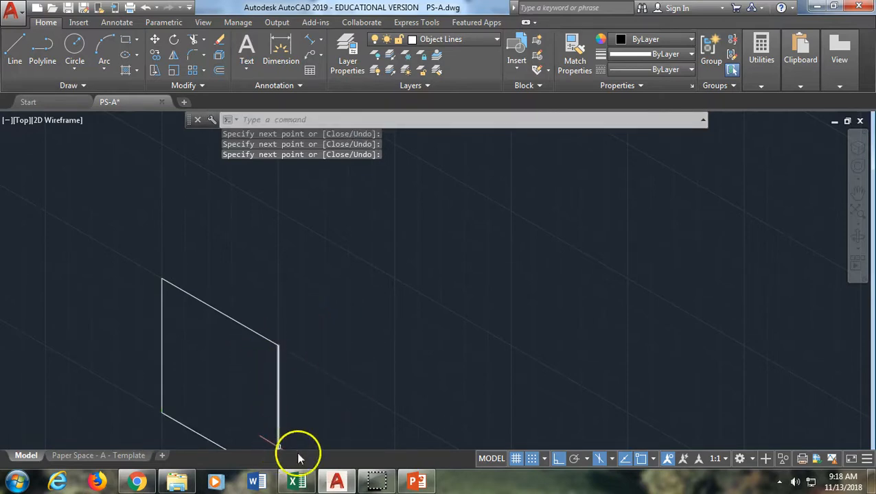
Check the cube's dimensions in the PS-A example PDF in the browser, and switch the AutoCAD drawing to the top isoplane.
{"action": "left_click", "coordinate": [142, 482]}
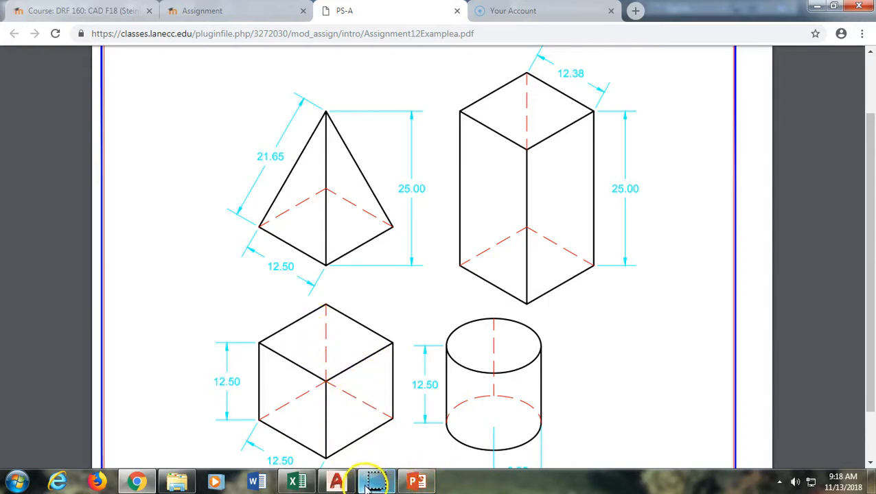
{"action": "left_click", "coordinate": [337, 481]}
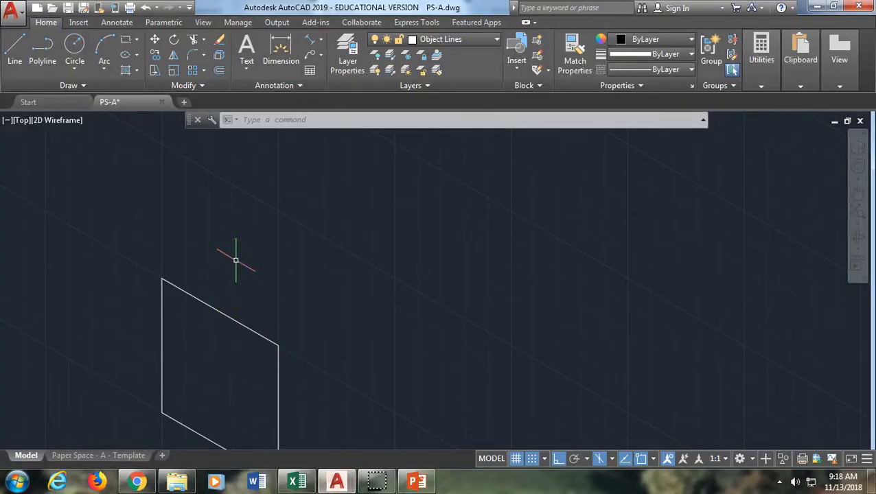
{"action": "key", "text": "F5"}
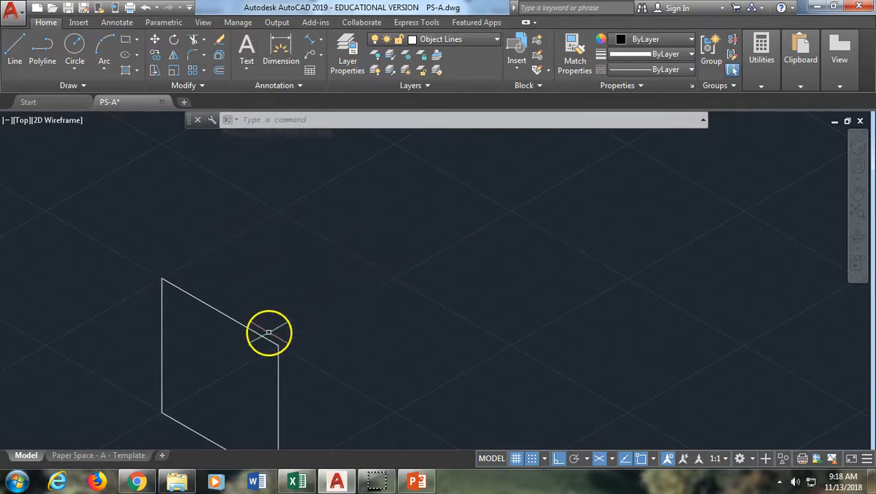
Draw the cube's top face from the left face's upper-left corner with 12.5 edges, ending at the front corner.
{"action": "left_click", "coordinate": [14, 60]}
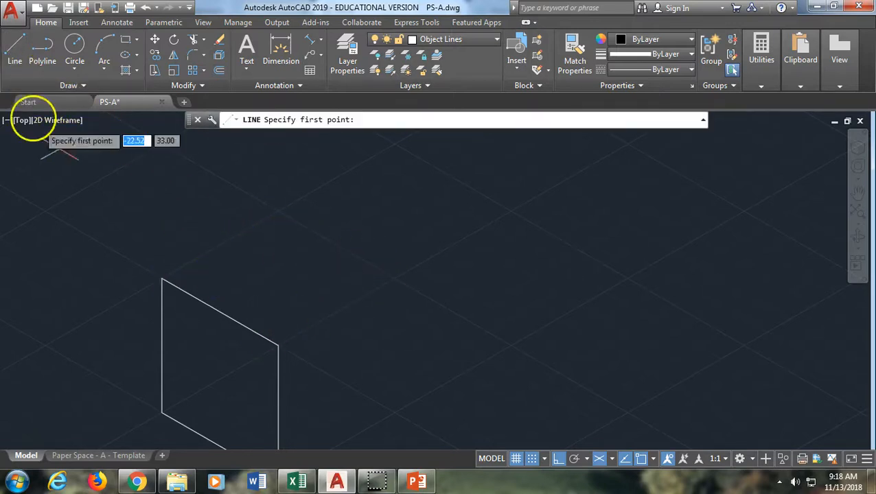
{"action": "left_click", "coordinate": [161, 277]}
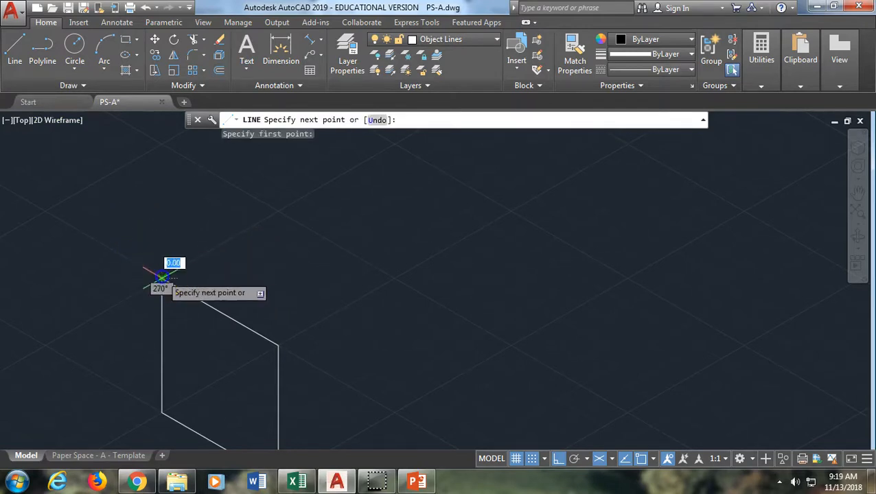
{"action": "left_click", "coordinate": [278, 210]}
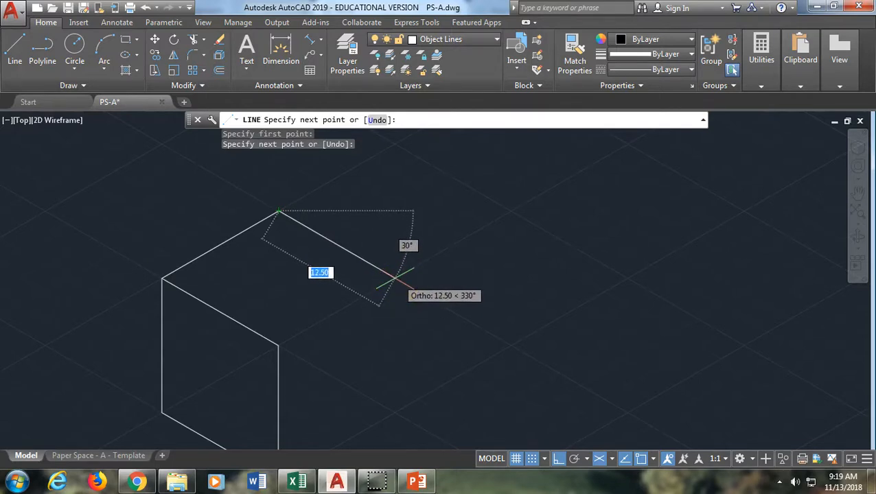
{"action": "type", "text": "1"}
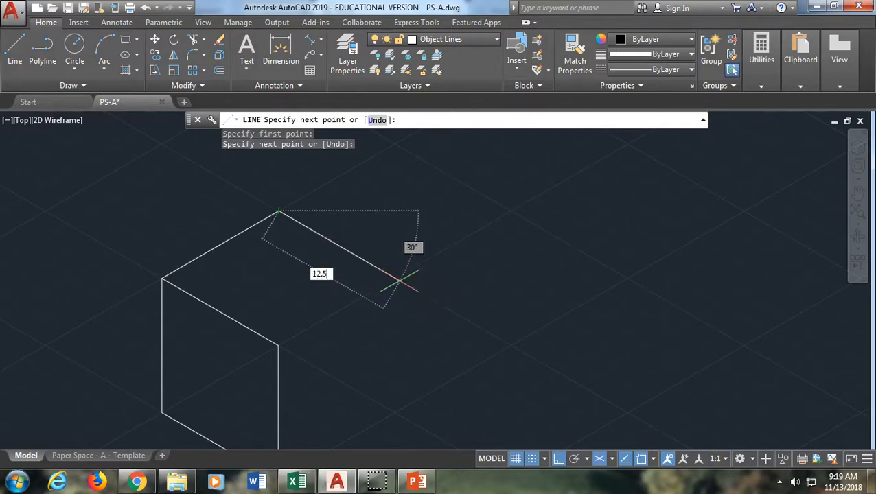
{"action": "key", "text": "Return"}
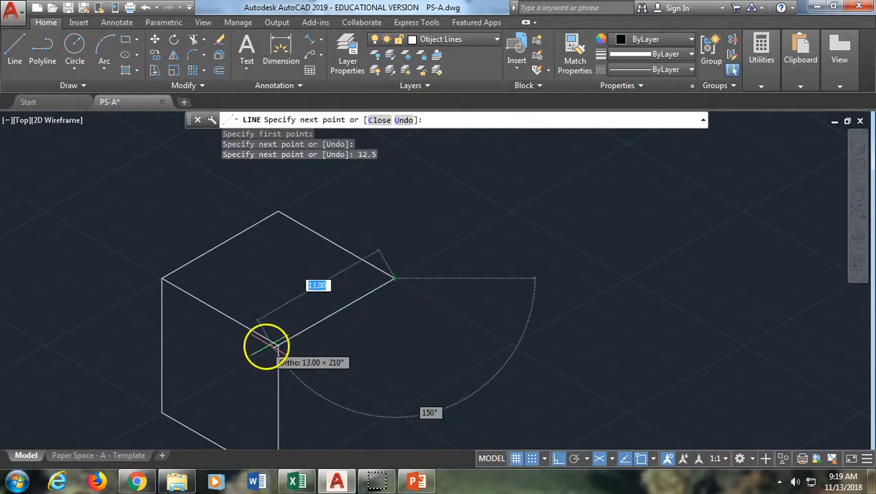
{"action": "left_click", "coordinate": [278, 343]}
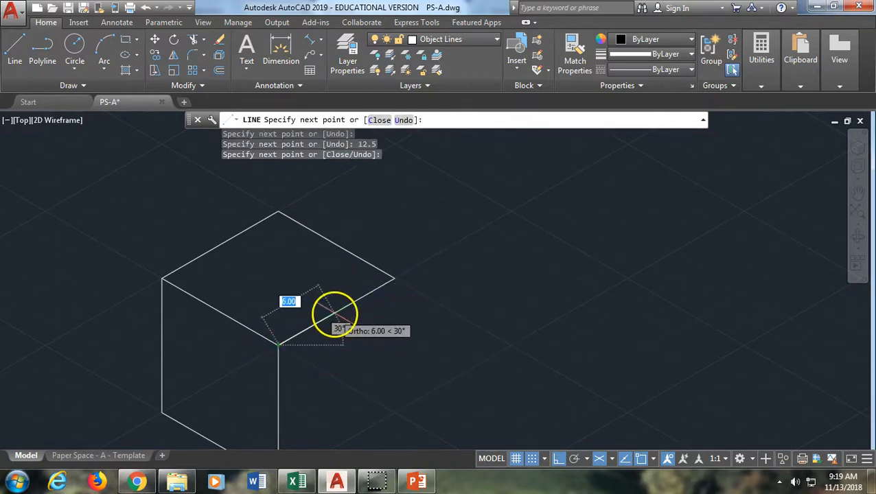
{"action": "key", "text": "Return"}
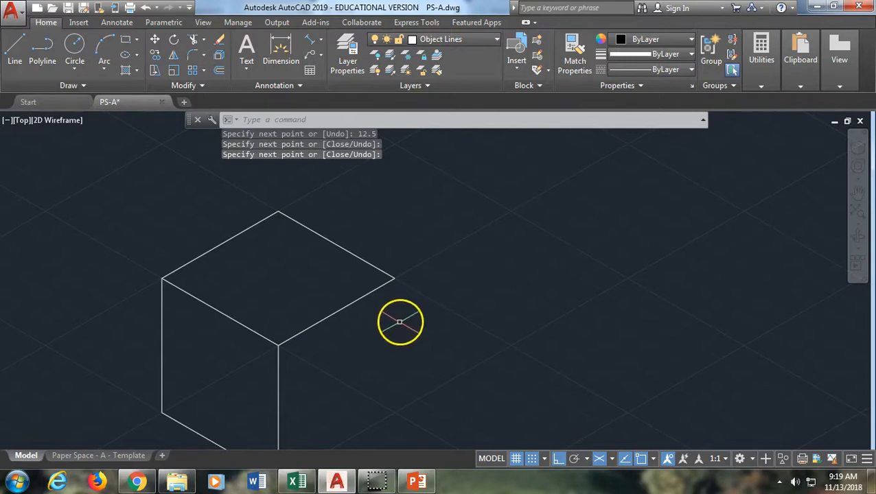
Switch to the right isoplane and complete the cube's right face with a vertical right edge and a bottom edge back to the front corner.
{"action": "key", "text": "F5"}
{"action": "middle_click_drag", "start_coordinate": [393, 334], "coordinate": [389, 249]}
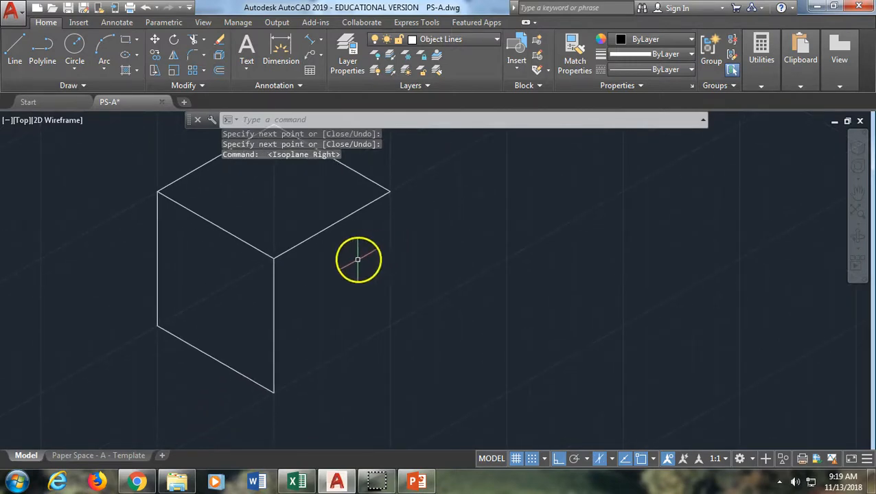
{"action": "left_click", "coordinate": [14, 74]}
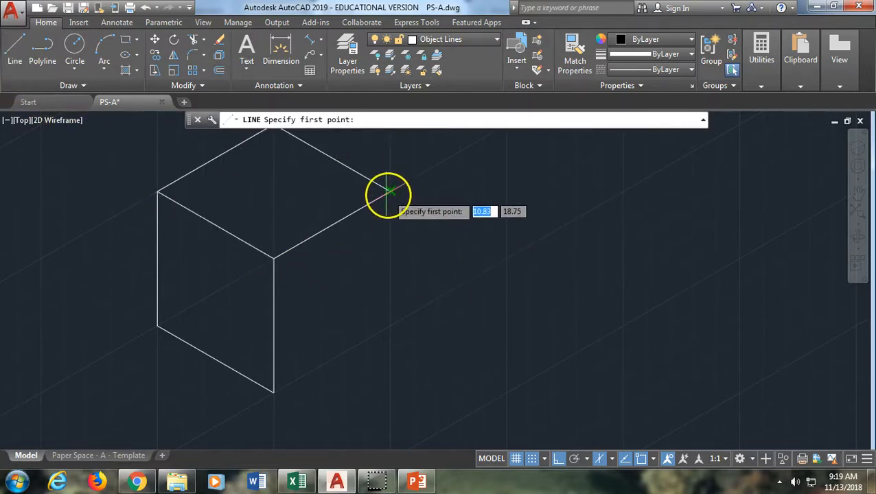
{"action": "left_click", "coordinate": [654, 462]}
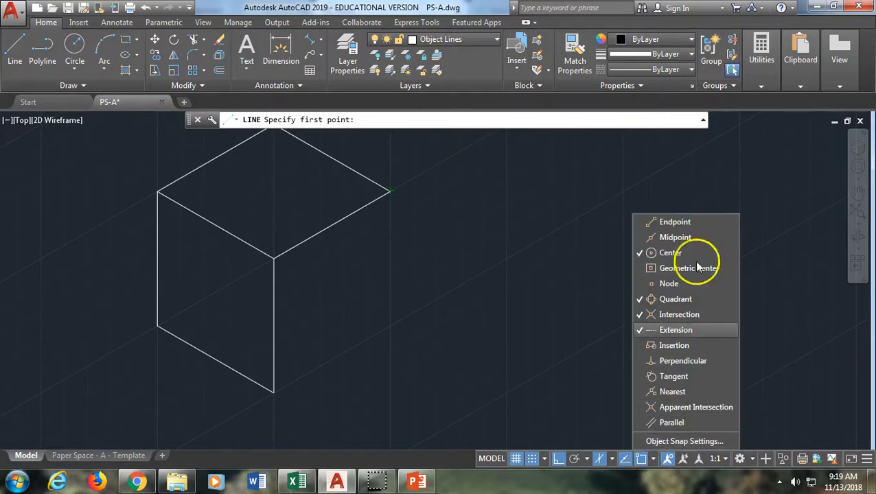
{"action": "left_click", "coordinate": [653, 461]}
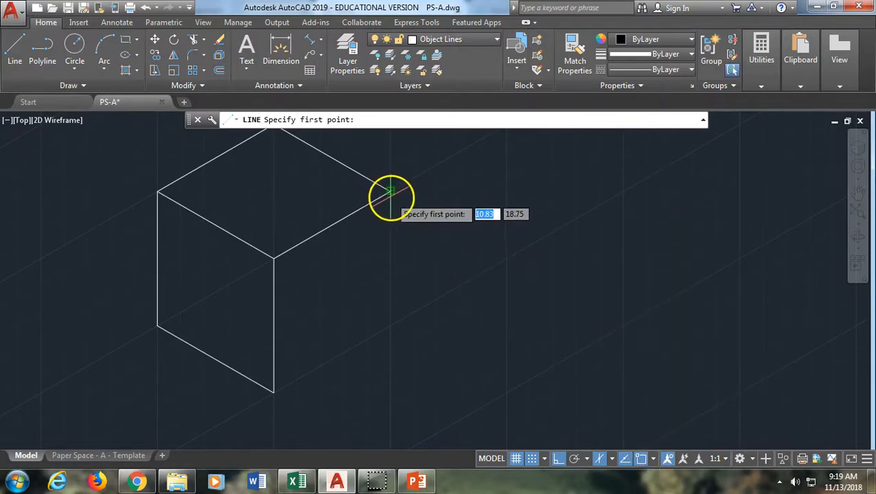
{"action": "left_click", "coordinate": [389, 190]}
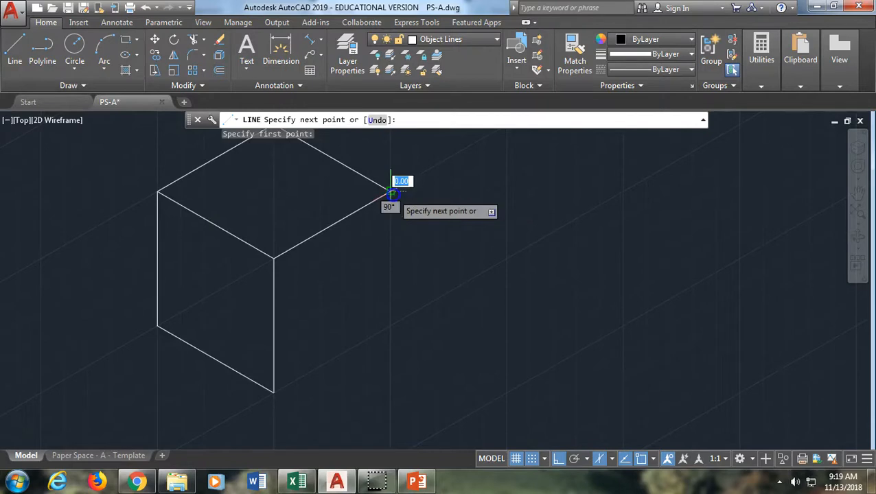
{"action": "left_click", "coordinate": [390, 324]}
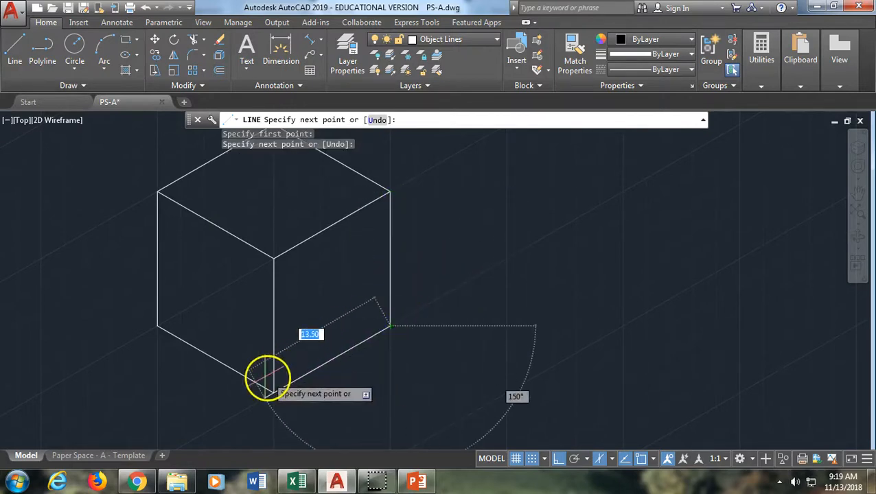
{"action": "left_click", "coordinate": [274, 391]}
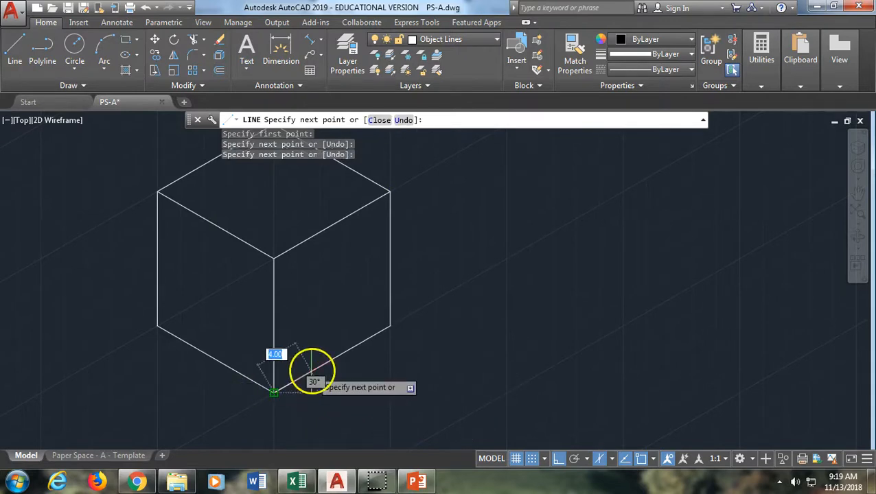
{"action": "key", "text": "Return"}
{"action": "middle_click_drag", "start_coordinate": [342, 293], "coordinate": [356, 345]}
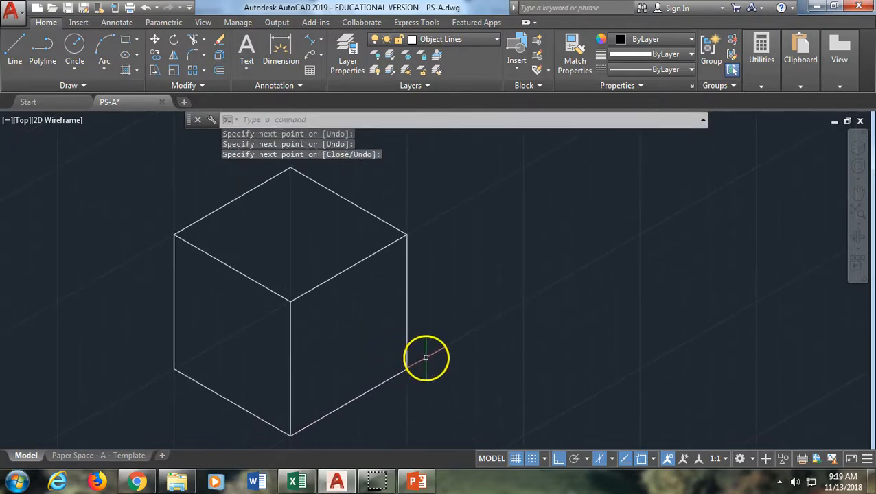
Make Hidden Lines the current layer and draw the cube's vertical hidden edge from the top back corner down to the centre corner.
{"action": "scroll", "coordinate": [415, 343], "scroll_direction": "down", "scroll_amount": 2}
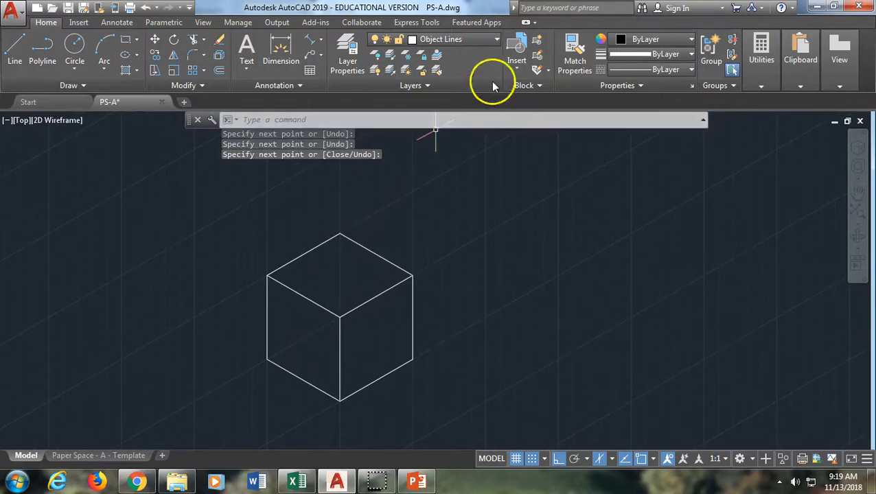
{"action": "left_click", "coordinate": [478, 42]}
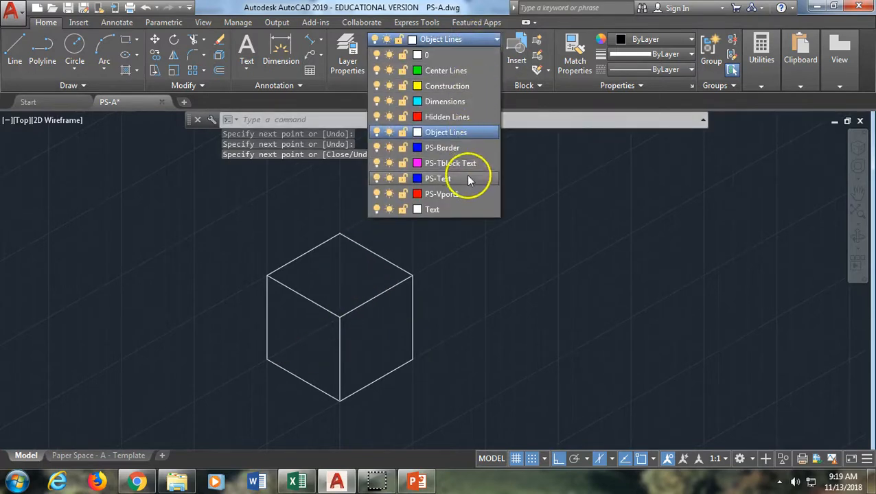
{"action": "left_click", "coordinate": [481, 117]}
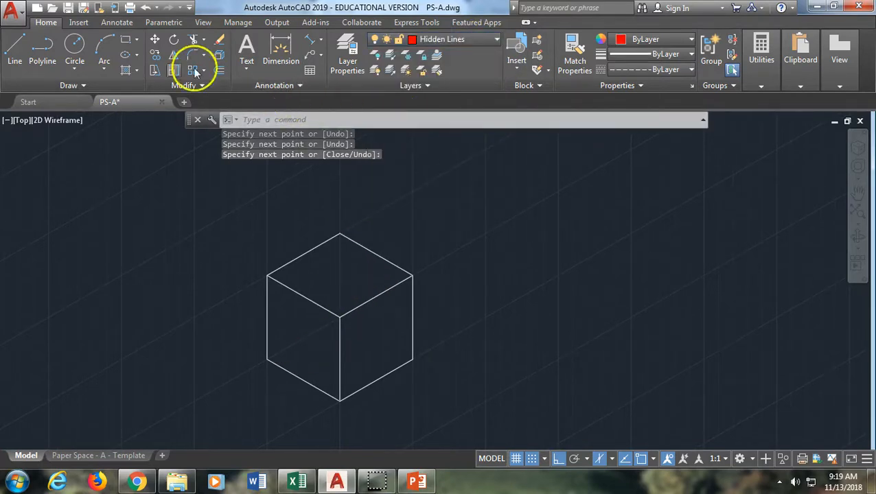
{"action": "left_click", "coordinate": [15, 50]}
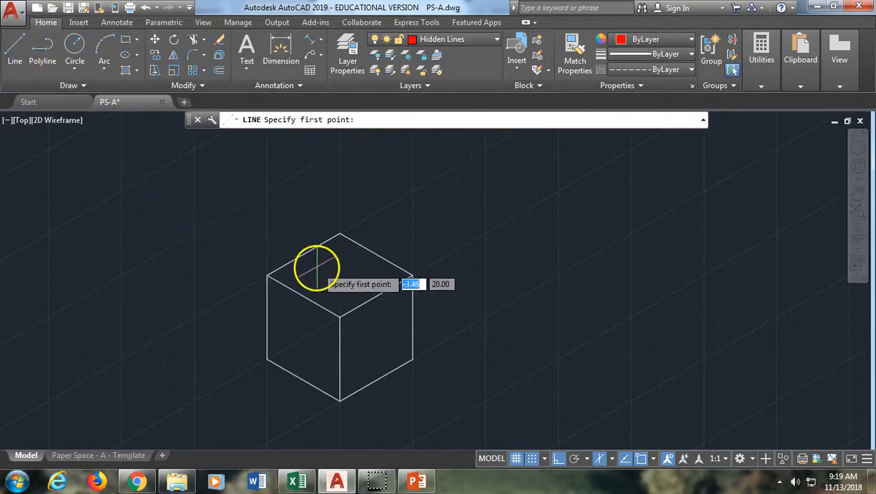
{"action": "left_click", "coordinate": [339, 234]}
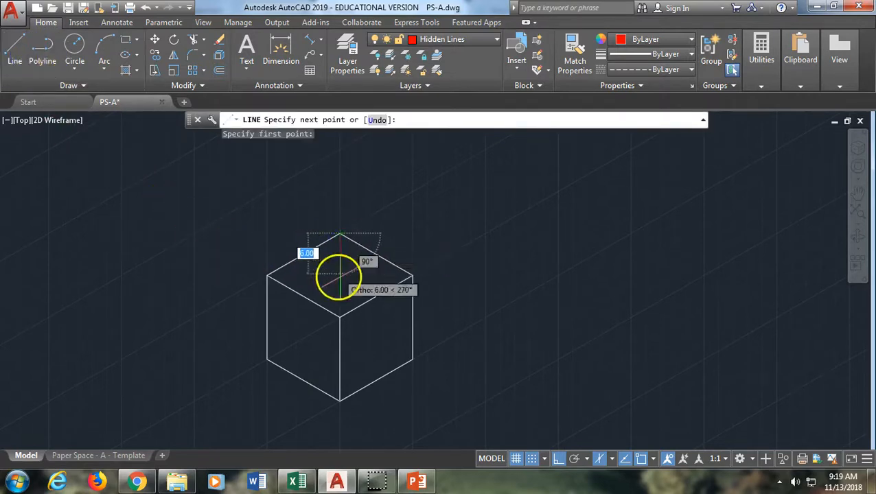
{"action": "left_click", "coordinate": [339, 318]}
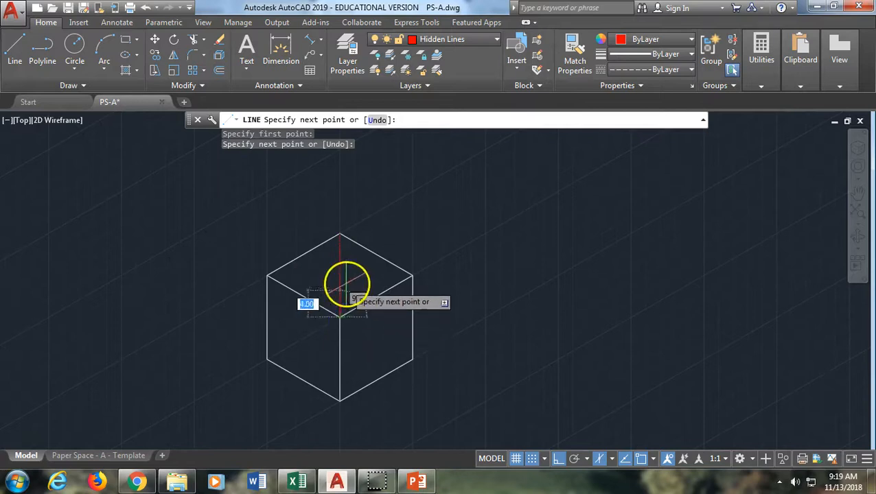
{"action": "key", "text": "Return"}
Draw a hidden edge from the cube's lower-left corner up at 30° to the centre corner.
{"action": "key", "text": "Return"}
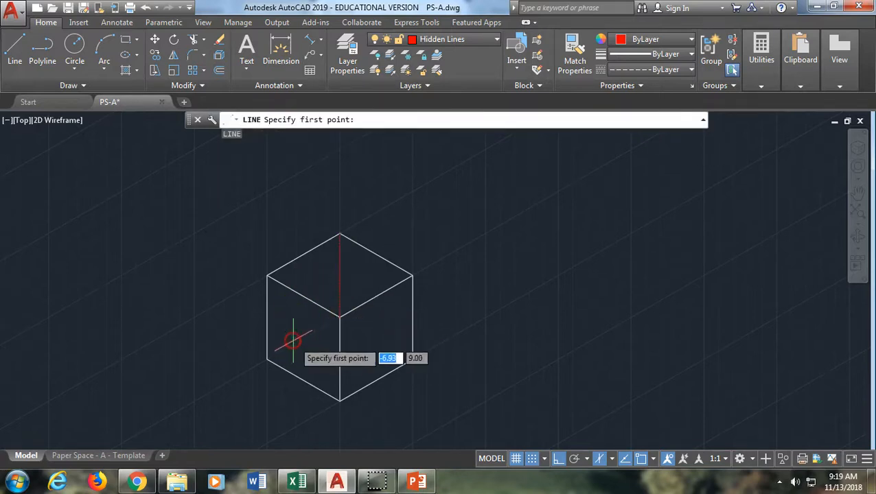
{"action": "left_click", "coordinate": [268, 357]}
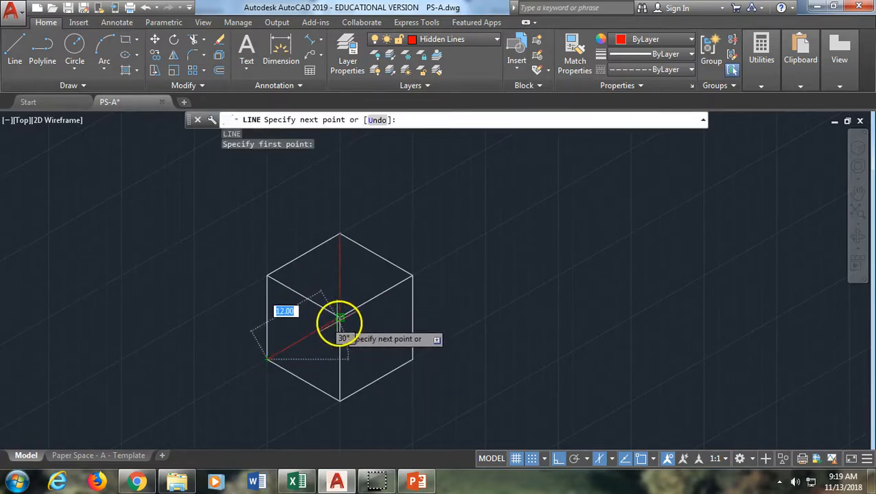
{"action": "left_click", "coordinate": [339, 317]}
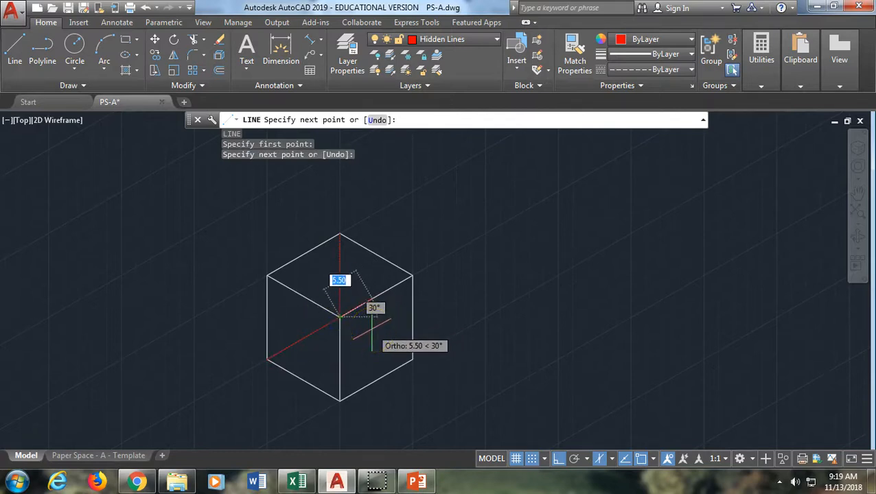
{"action": "key", "text": "Return"}
{"action": "key", "text": "Return"}
{"action": "left_click", "coordinate": [339, 318]}
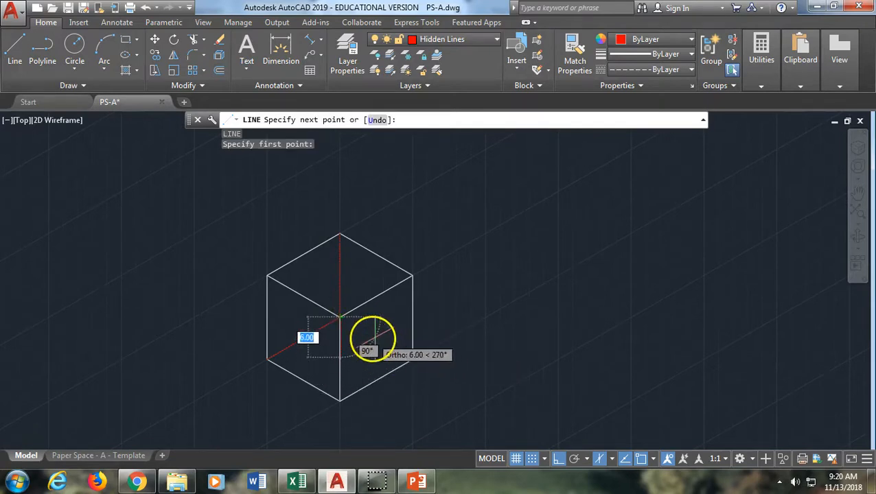
{"action": "key", "text": "Escape"}
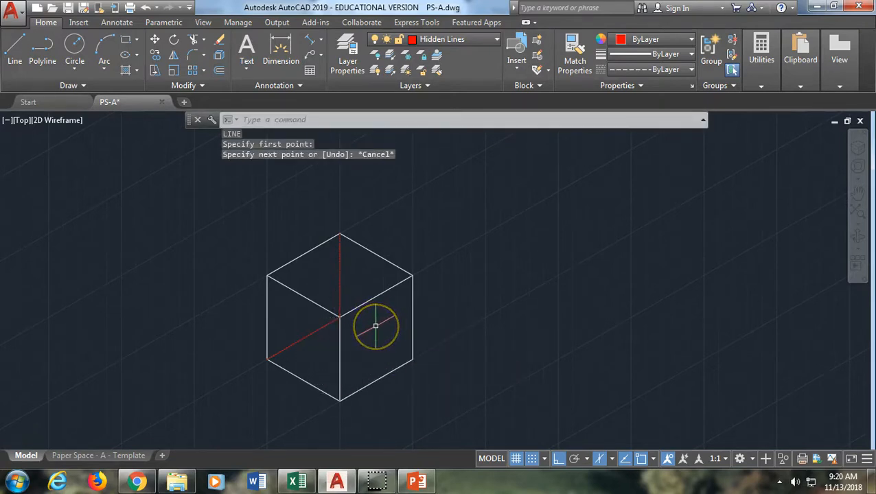
Switch to the left isoplane and draw a 12.5 hidden edge from the centre corner to the cube's lower-right corner.
{"action": "key", "text": "F5"}
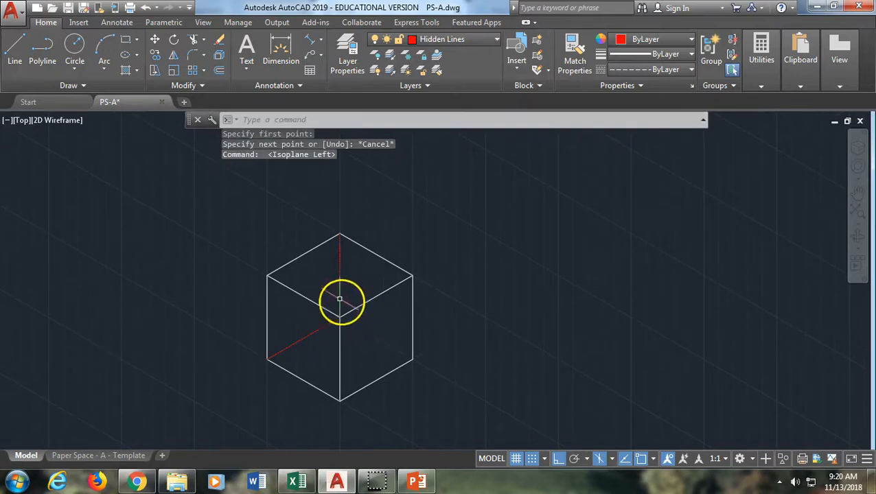
{"action": "left_click", "coordinate": [16, 45]}
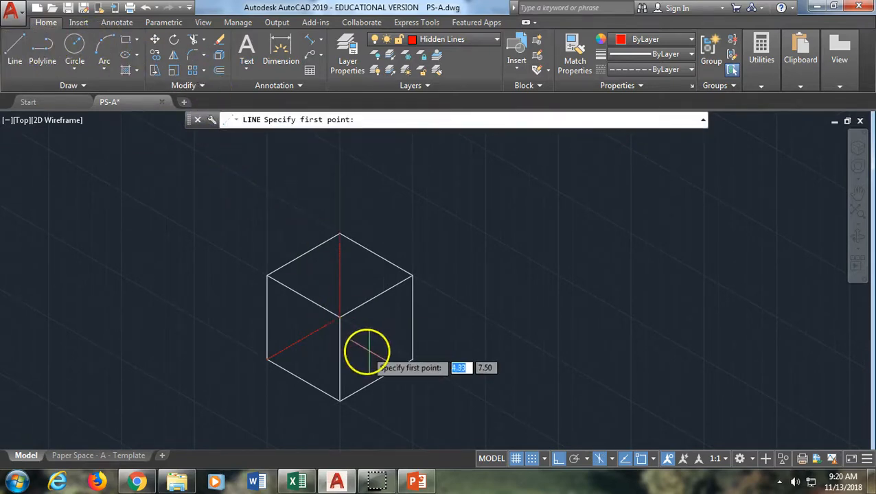
{"action": "left_click", "coordinate": [339, 318]}
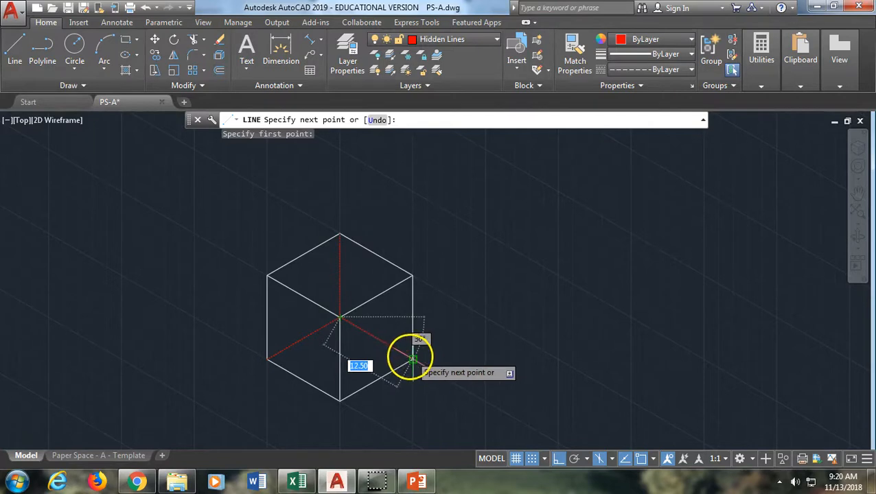
{"action": "left_click", "coordinate": [412, 358]}
{"action": "key", "text": "Return"}
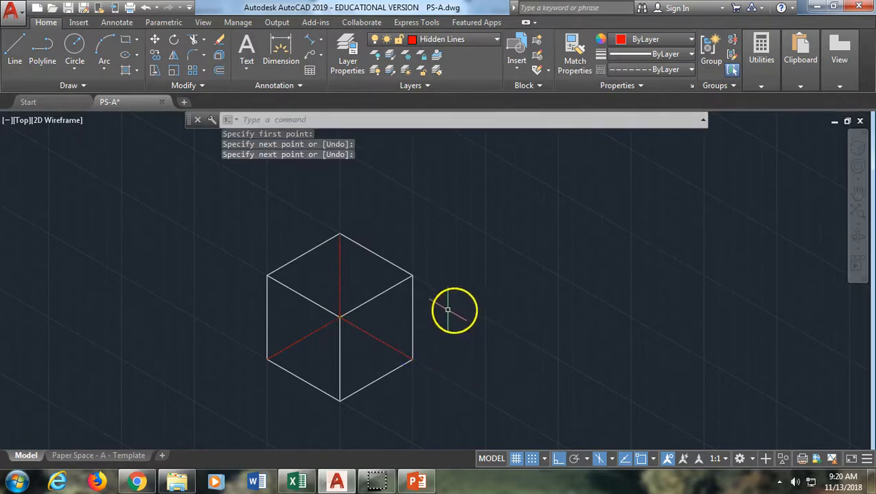
Make Object Lines the current layer and switch to the top isoplane.
{"action": "scroll", "coordinate": [411, 328], "scroll_direction": "down", "scroll_amount": 4}
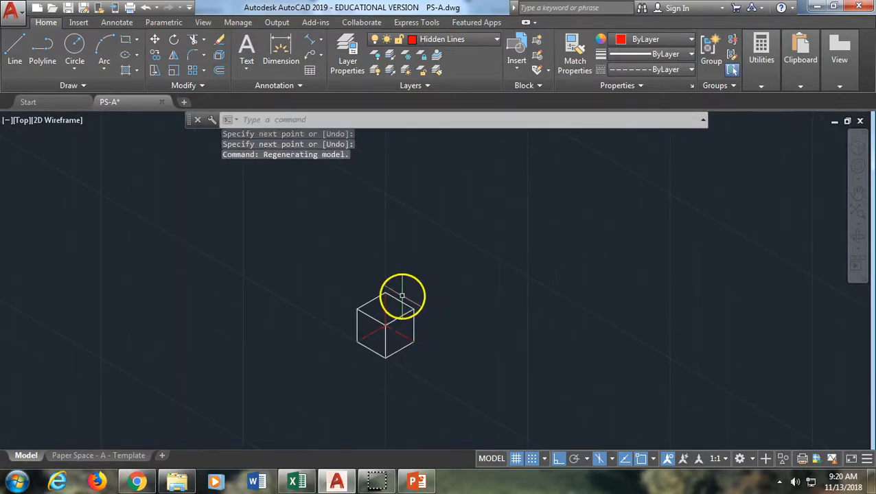
{"action": "left_click", "coordinate": [459, 41]}
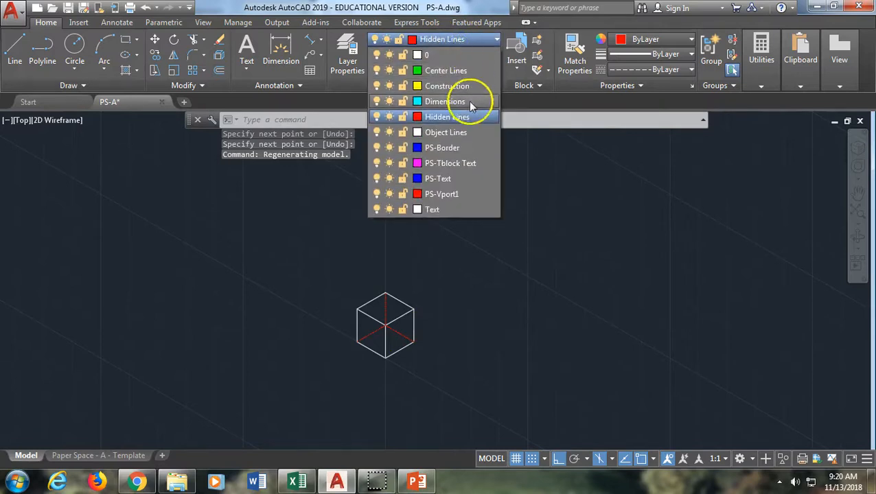
{"action": "left_click", "coordinate": [471, 134]}
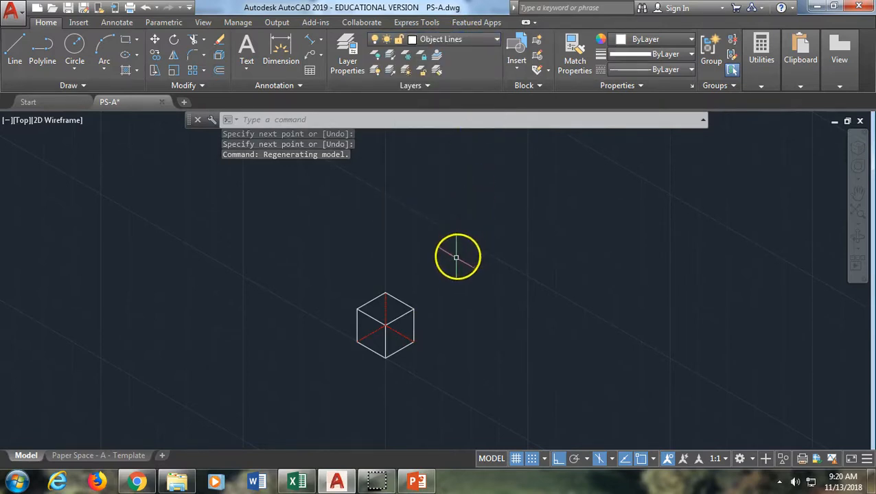
{"action": "key", "text": "F5"}
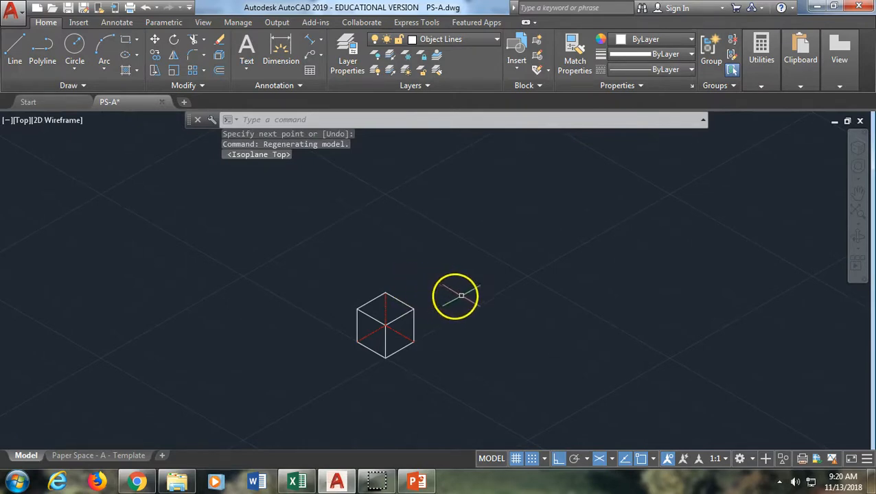
{"action": "mouse_move", "coordinate": [466, 305]}
{"action": "middle_mouse_down"}
{"action": "mouse_move", "coordinate": [409, 299]}
{"action": "mouse_move", "coordinate": [260, 238]}
{"action": "middle_mouse_up"}
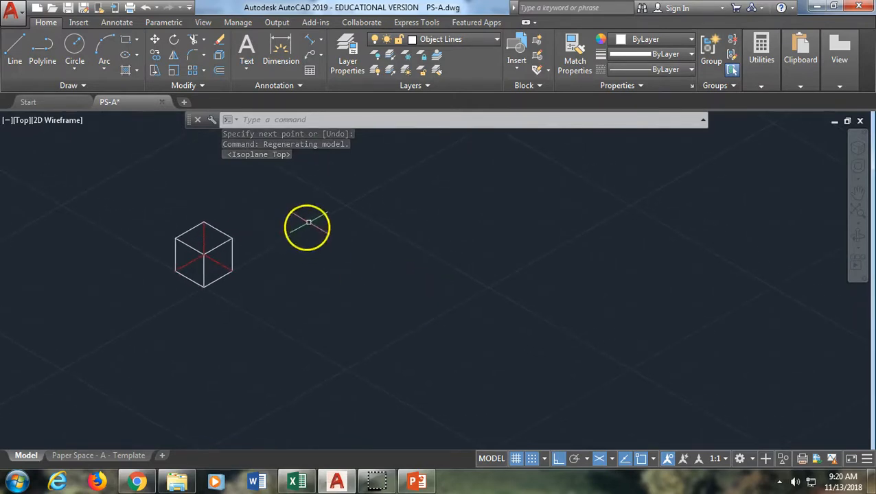
{"action": "middle_click_drag", "start_coordinate": [260, 199], "coordinate": [248, 261]}
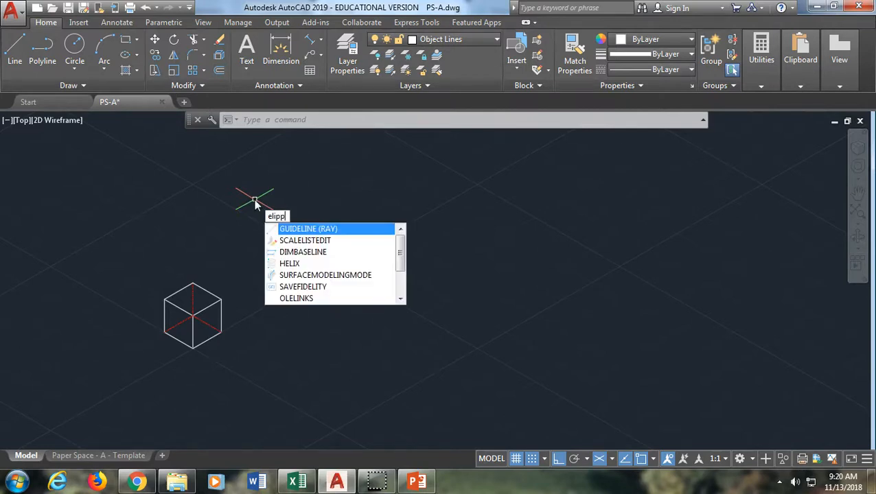
Draw an isocircle of radius 6.25 with the Ellipse command, centred at about 43.30, 25.00 beside the cube.
{"action": "key", "text": "BackSpace"}
{"action": "key", "text": "BackSpace"}
{"action": "type", "text": "LIPse"}
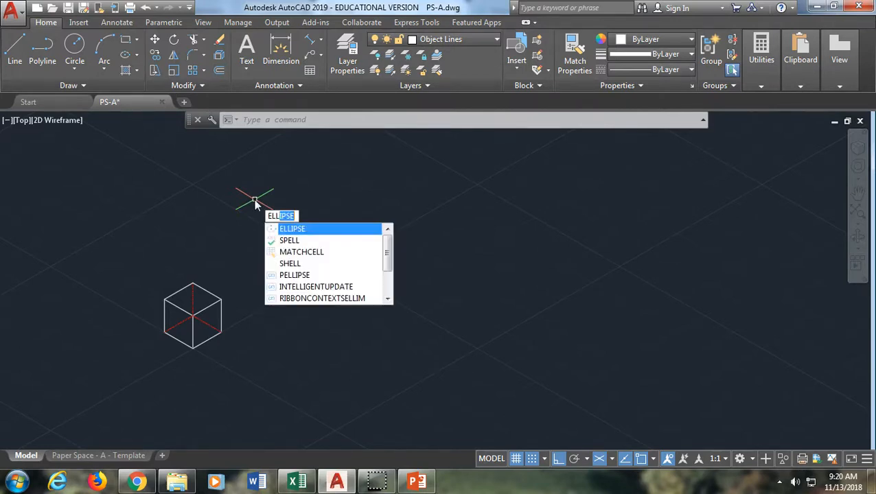
{"action": "key", "text": "Return"}
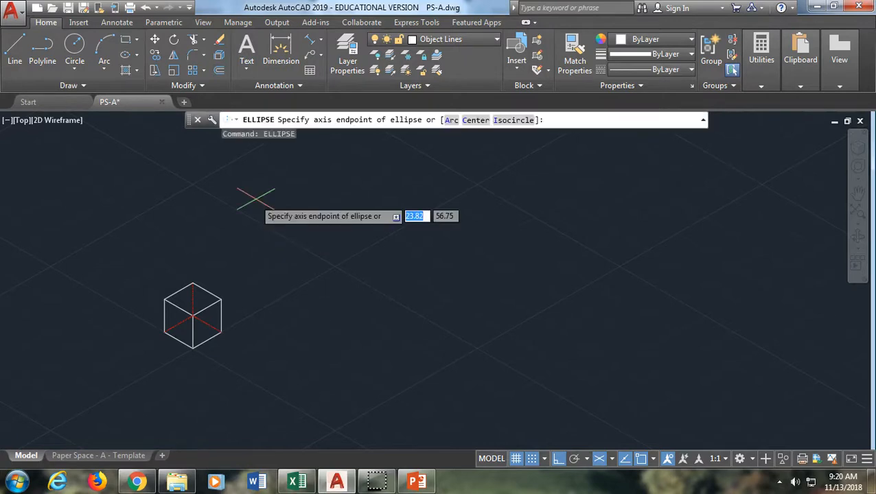
{"action": "left_click", "coordinate": [511, 121]}
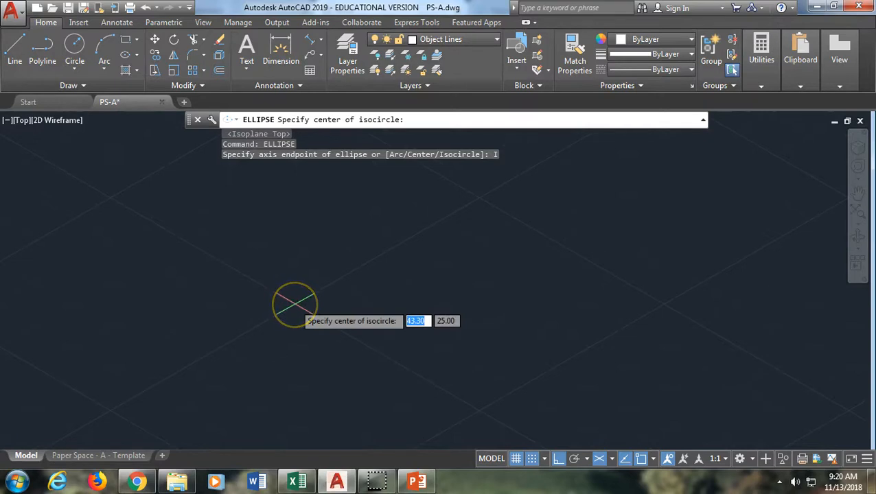
{"action": "left_click", "coordinate": [295, 304]}
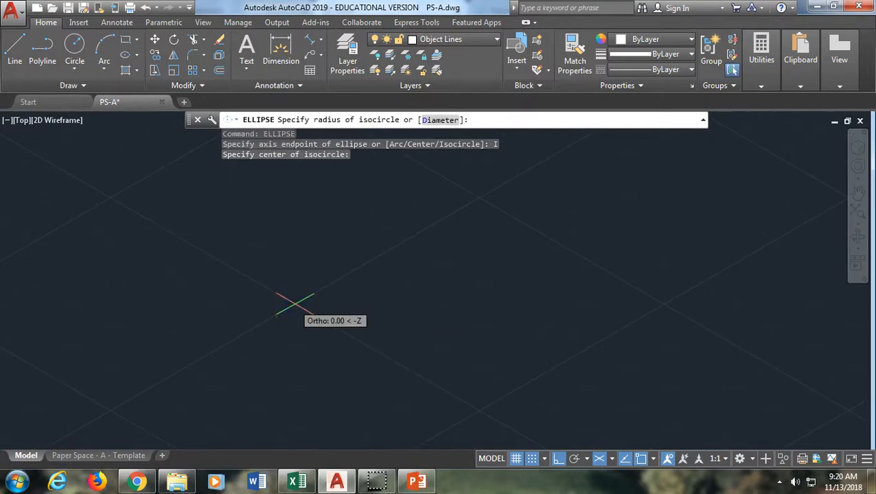
{"action": "left_click", "coordinate": [287, 365]}
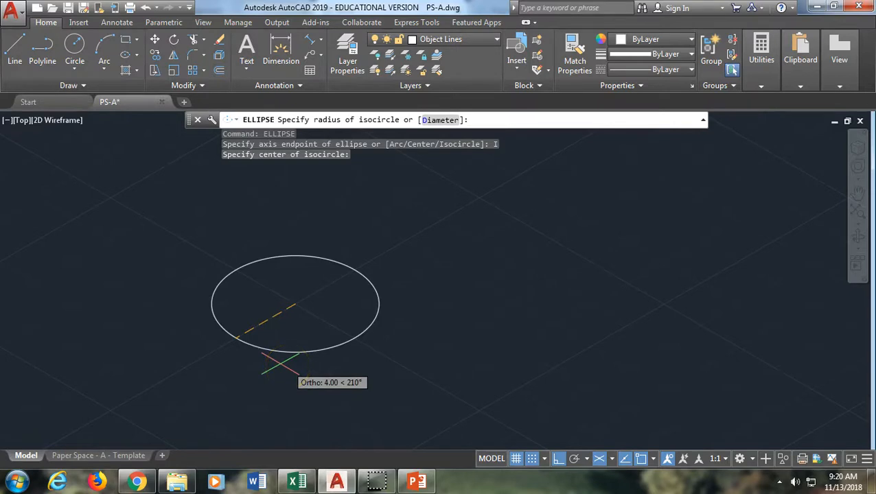
{"action": "type", "text": "6.25"}
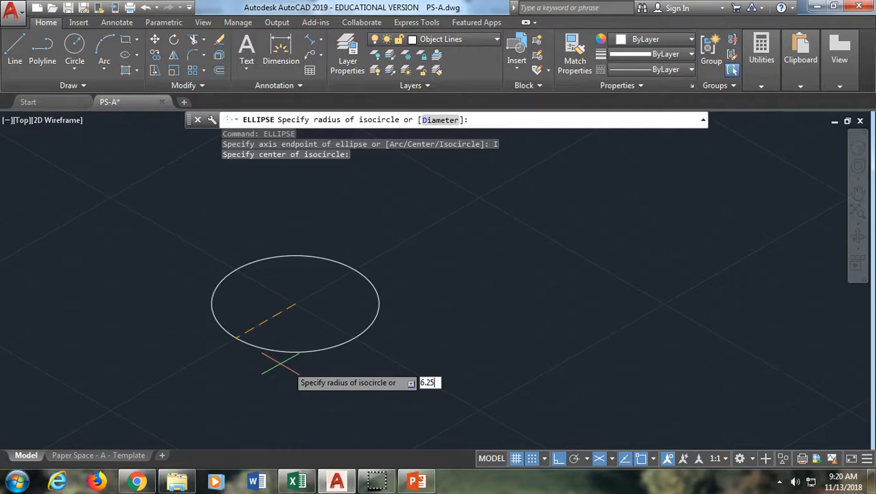
{"action": "key", "text": "Return"}
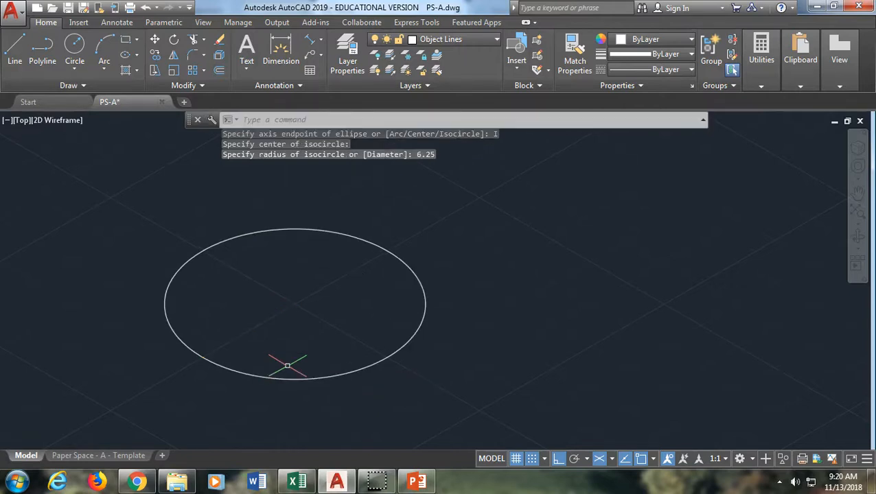
Turn ortho off and draw a 12.5 line straight down from the isocircle's left quadrant.
{"action": "scroll", "coordinate": [299, 360], "scroll_direction": "down", "scroll_amount": 5}
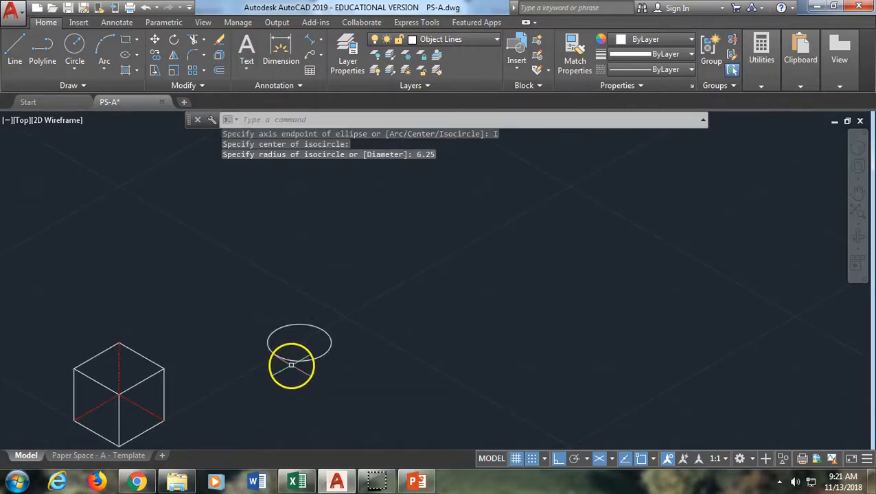
{"action": "scroll", "coordinate": [291, 365], "scroll_direction": "down", "scroll_amount": 3}
{"action": "scroll", "coordinate": [220, 332], "scroll_direction": "up", "scroll_amount": 8}
{"action": "scroll", "coordinate": [221, 332], "scroll_direction": "down", "scroll_amount": 6}
{"action": "scroll", "coordinate": [352, 313], "scroll_direction": "up", "scroll_amount": 2}
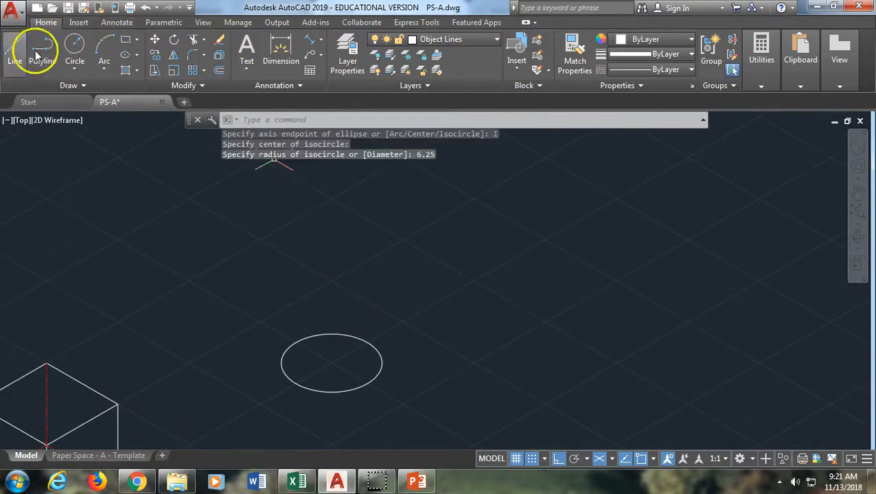
{"action": "left_click", "coordinate": [13, 54]}
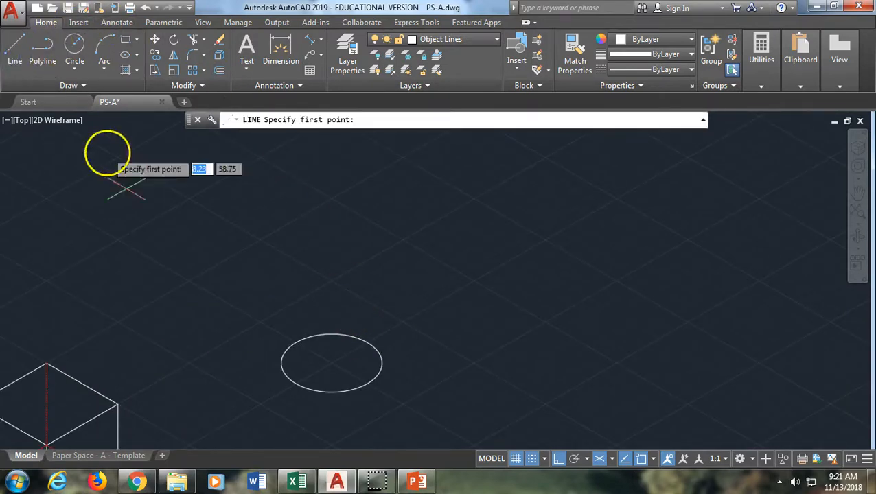
{"action": "left_click", "coordinate": [281, 363]}
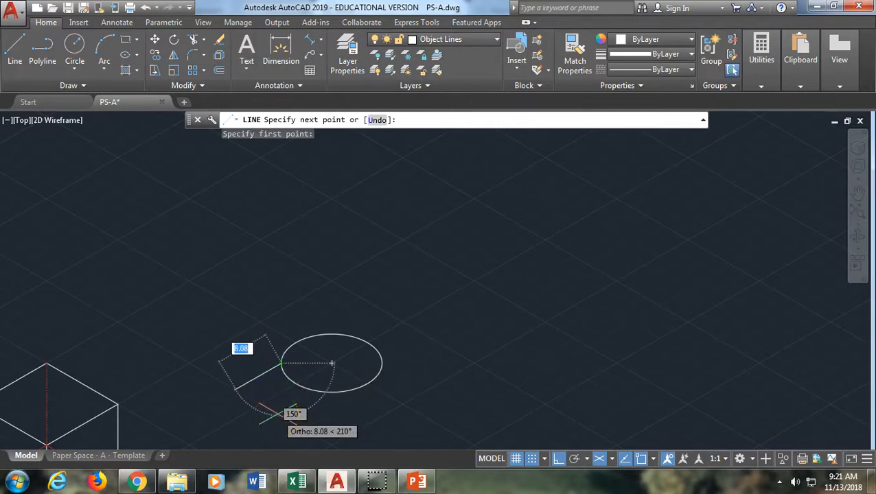
{"action": "left_click", "coordinate": [558, 460]}
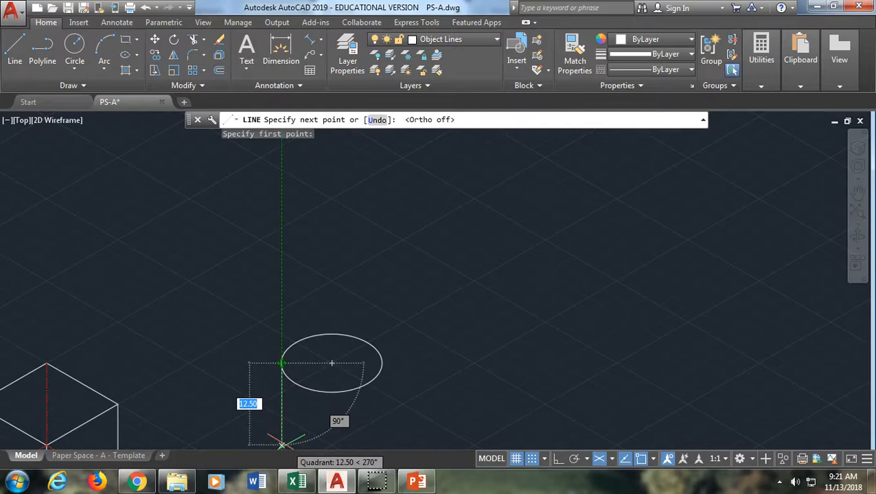
{"action": "type", "text": "12."}
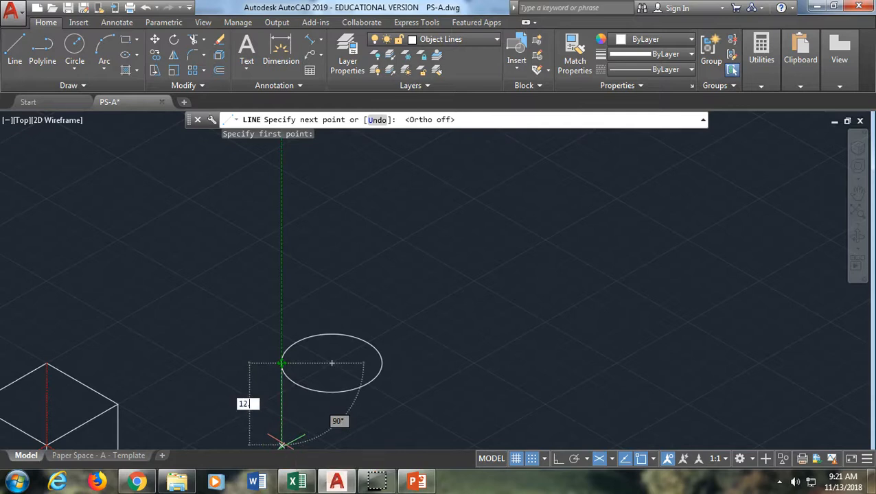
{"action": "type", "text": "5"}
{"action": "key", "text": "Return"}
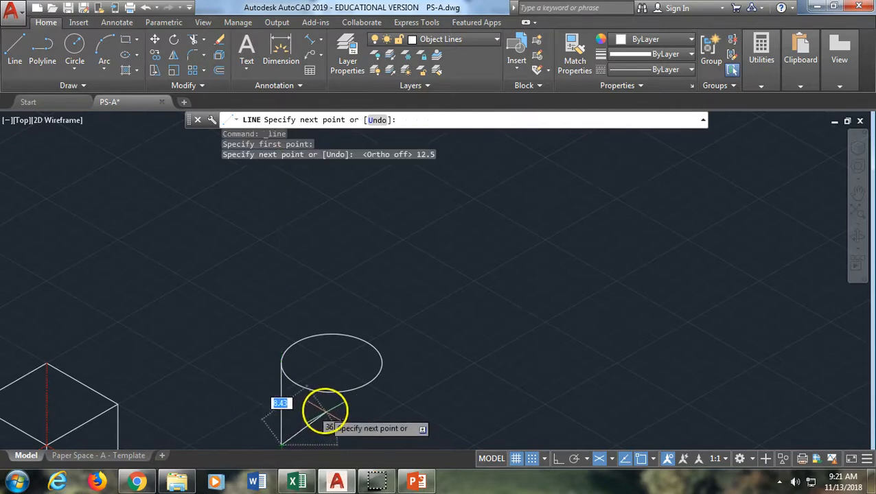
{"action": "key", "text": "Return"}
Draw a 12.5 line straight down from the isocircle's right quadrant as the cylinder's other side.
{"action": "key", "text": "Return"}
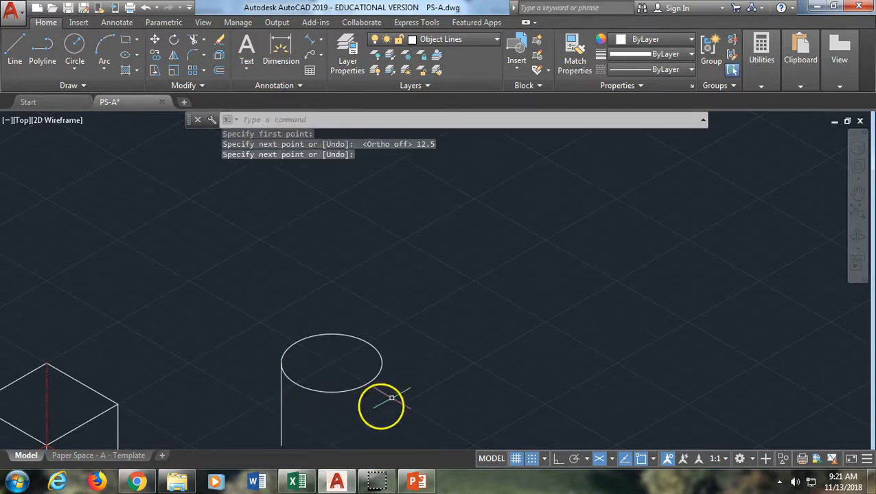
{"action": "left_click", "coordinate": [381, 363]}
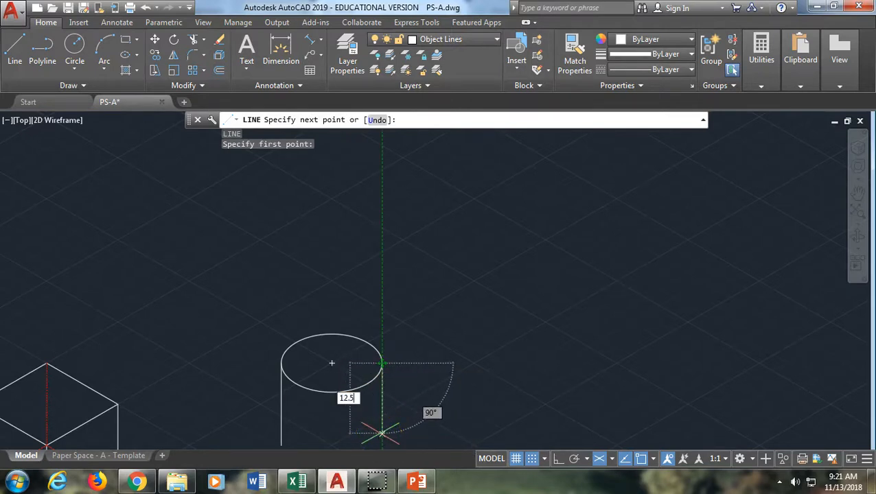
{"action": "type", "text": "12.5"}
{"action": "key", "text": "Return"}
{"action": "scroll", "coordinate": [372, 422], "scroll_direction": "down", "scroll_amount": 3}
{"action": "mouse_move", "coordinate": [374, 413]}
{"action": "middle_mouse_down"}
{"action": "mouse_move", "coordinate": [337, 334]}
{"action": "mouse_move", "coordinate": [309, 323]}
{"action": "middle_mouse_up"}
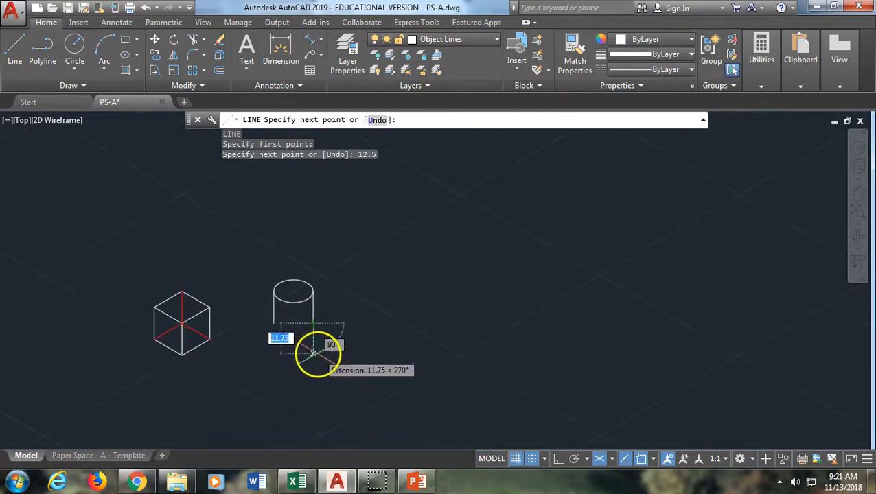
{"action": "key", "text": "Return"}
Copy the isocircle from its left quadrant to the lower end of the left side line to form the cylinder's base.
{"action": "scroll", "coordinate": [281, 341], "scroll_direction": "up", "scroll_amount": 4}
{"action": "mouse_move", "coordinate": [310, 293]}
{"action": "middle_mouse_down"}
{"action": "mouse_move", "coordinate": [317, 344]}
{"action": "mouse_move", "coordinate": [276, 427]}
{"action": "mouse_move", "coordinate": [277, 416]}
{"action": "middle_mouse_up"}
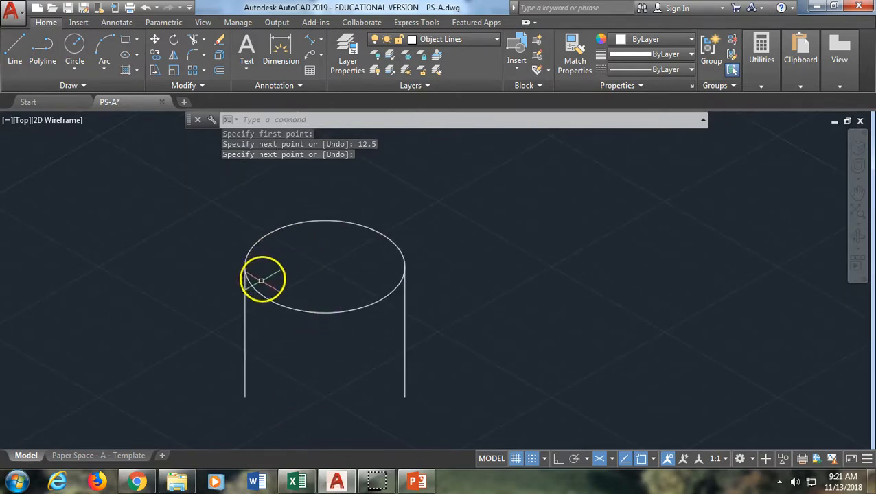
{"action": "left_click", "coordinate": [155, 56]}
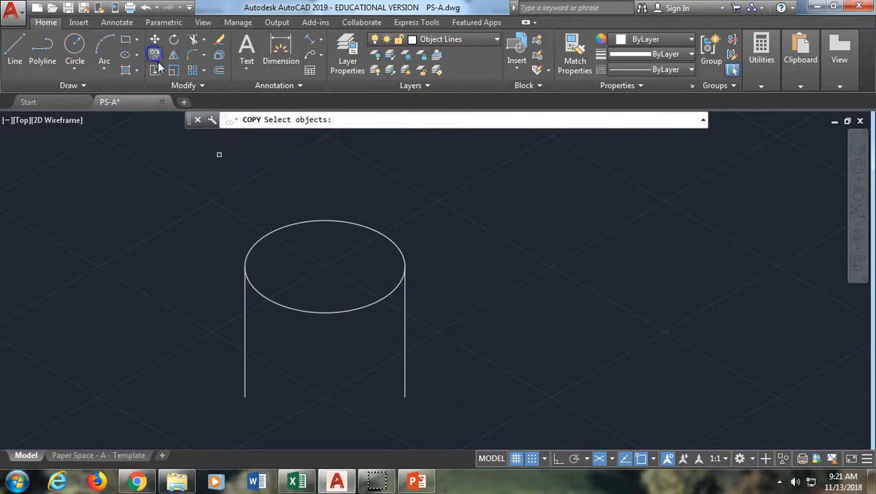
{"action": "left_click", "coordinate": [277, 231]}
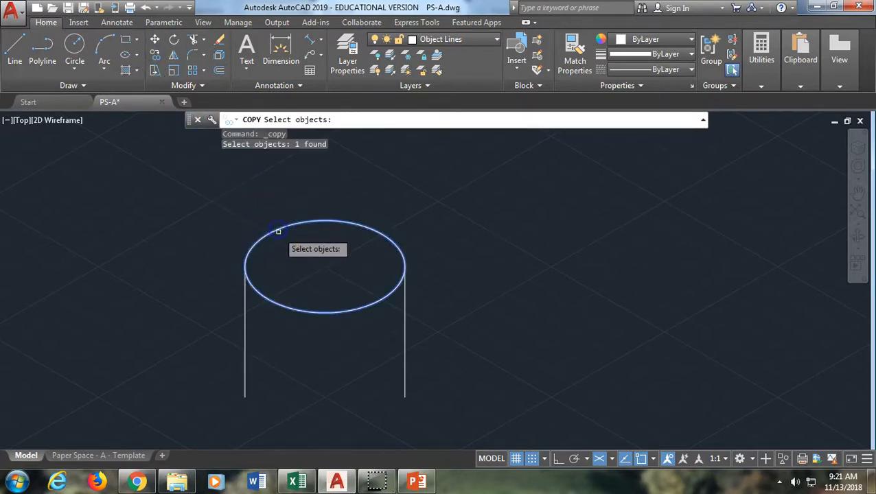
{"action": "key", "text": "Return"}
{"action": "scroll", "coordinate": [227, 262], "scroll_direction": "up", "scroll_amount": 6}
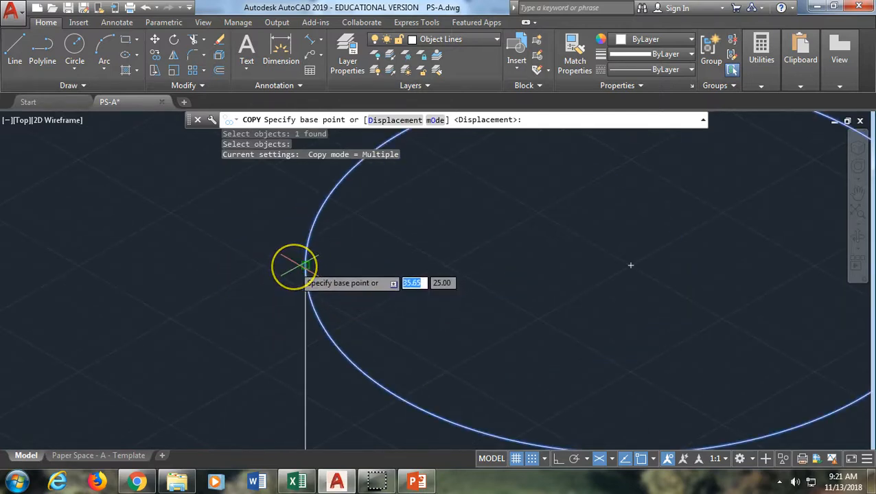
{"action": "left_click", "coordinate": [305, 265]}
{"action": "scroll", "coordinate": [228, 229], "scroll_direction": "down", "scroll_amount": 6}
{"action": "middle_click_drag", "start_coordinate": [246, 376], "coordinate": [283, 241]}
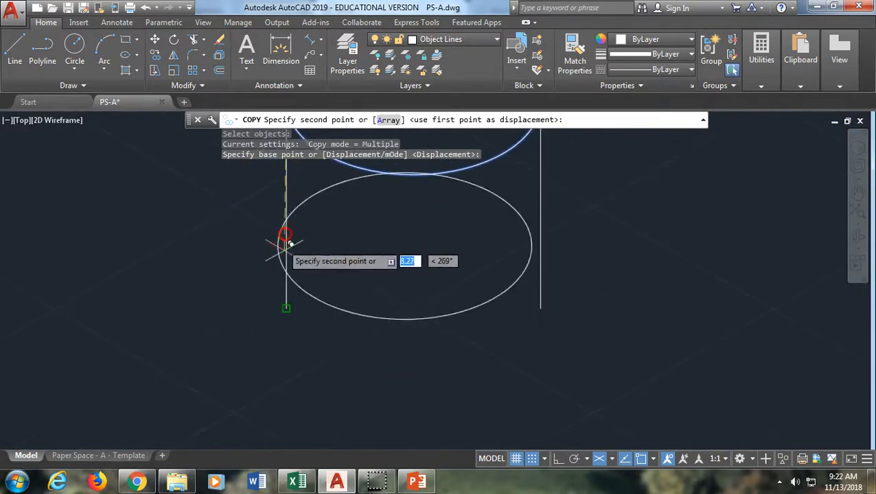
{"action": "left_click", "coordinate": [287, 308]}
{"action": "key", "text": "Escape"}
Trim away the back half of the cylinder's bottom isocircle between the two side lines.
{"action": "scroll", "coordinate": [410, 293], "scroll_direction": "down", "scroll_amount": 3}
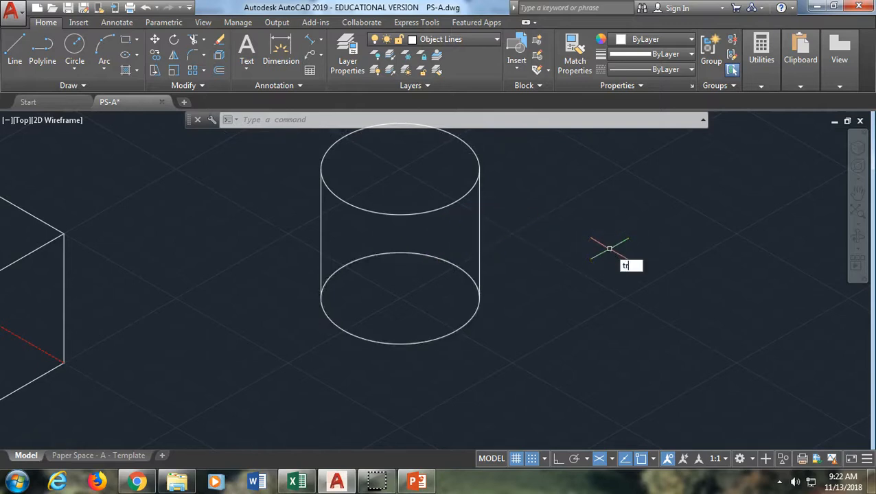
{"action": "key", "text": "Return"}
{"action": "key", "text": "Return"}
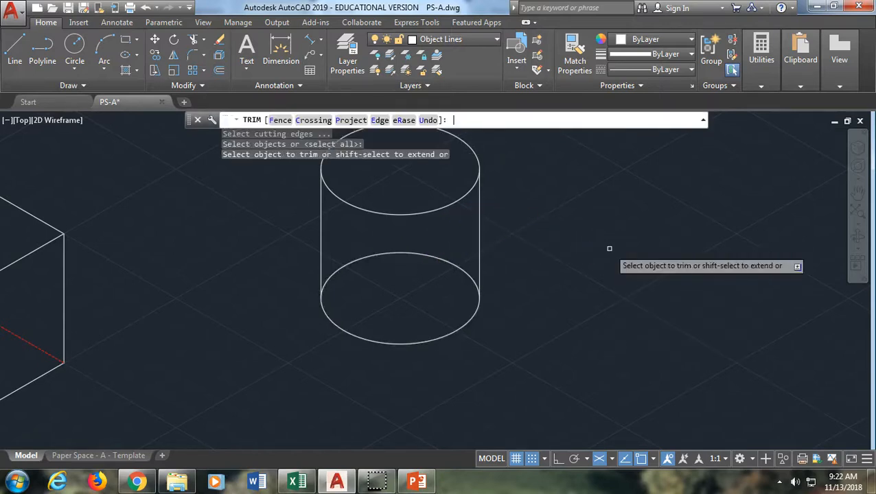
{"action": "left_click", "coordinate": [447, 260]}
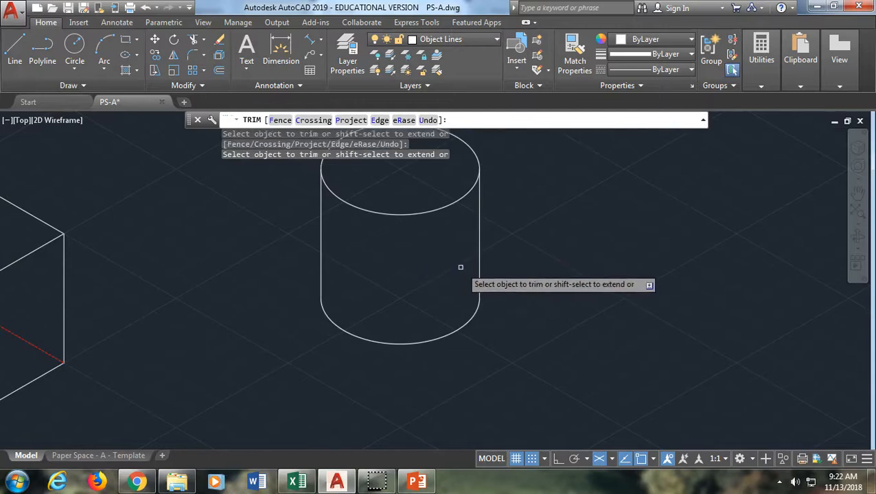
{"action": "right_click", "coordinate": [458, 269]}
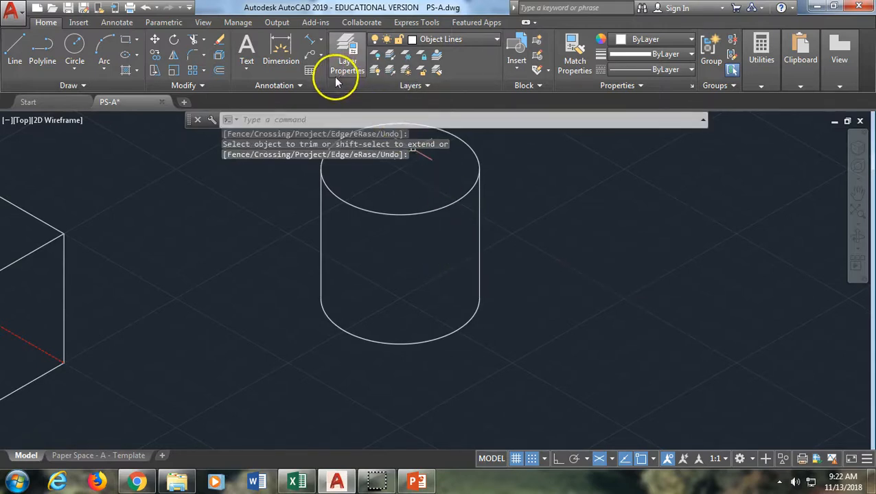
Mirror the front base arc across the line between its two endpoints, keeping the source arc.
{"action": "left_click", "coordinate": [173, 60]}
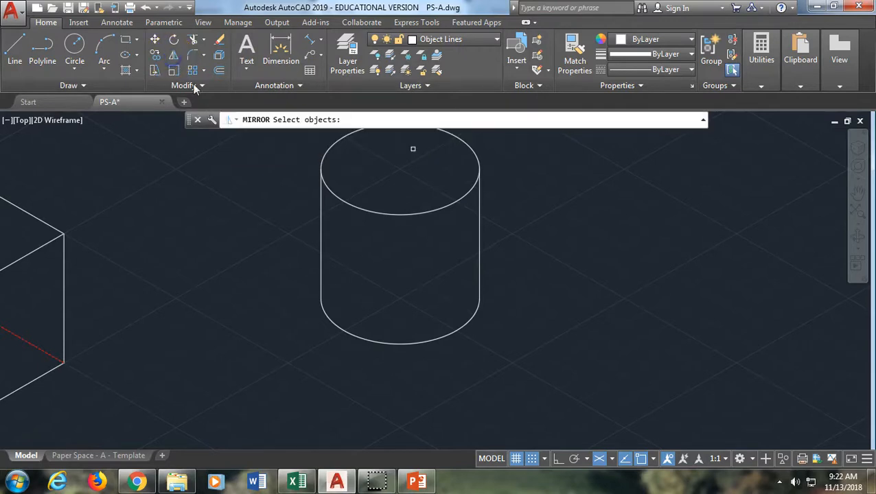
{"action": "left_click", "coordinate": [386, 343]}
{"action": "key", "text": "Return"}
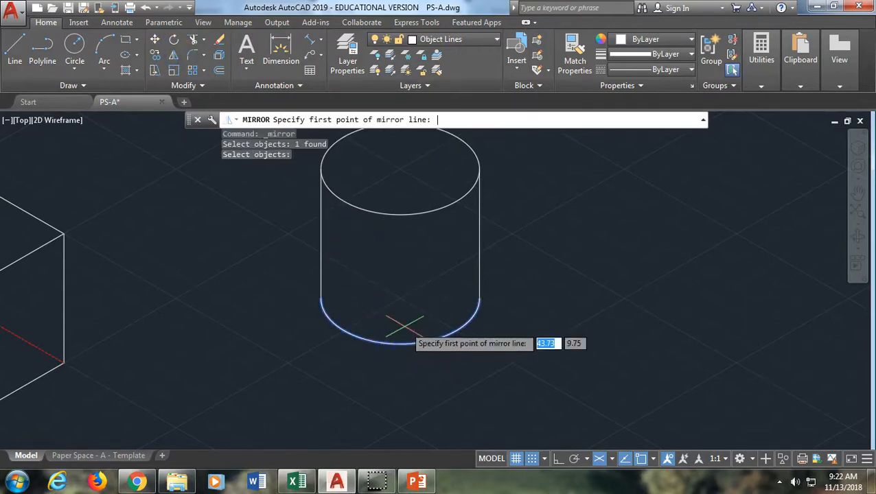
{"action": "left_click", "coordinate": [320, 298]}
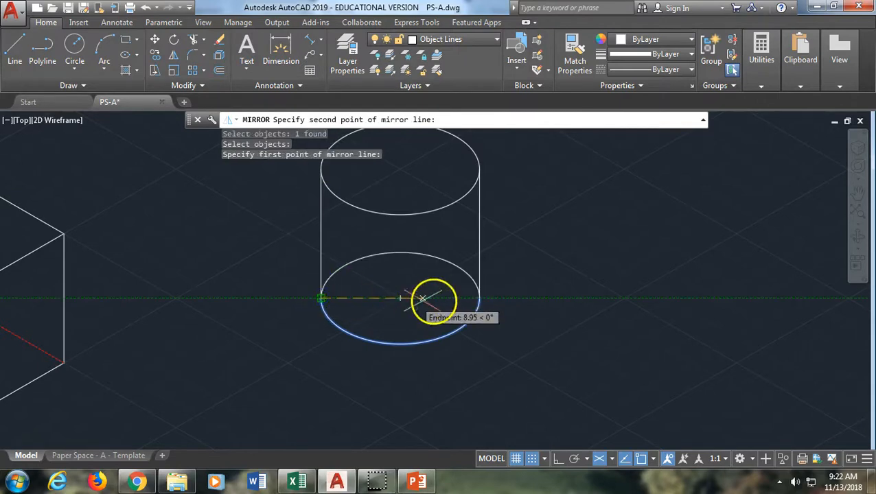
{"action": "left_click", "coordinate": [479, 298]}
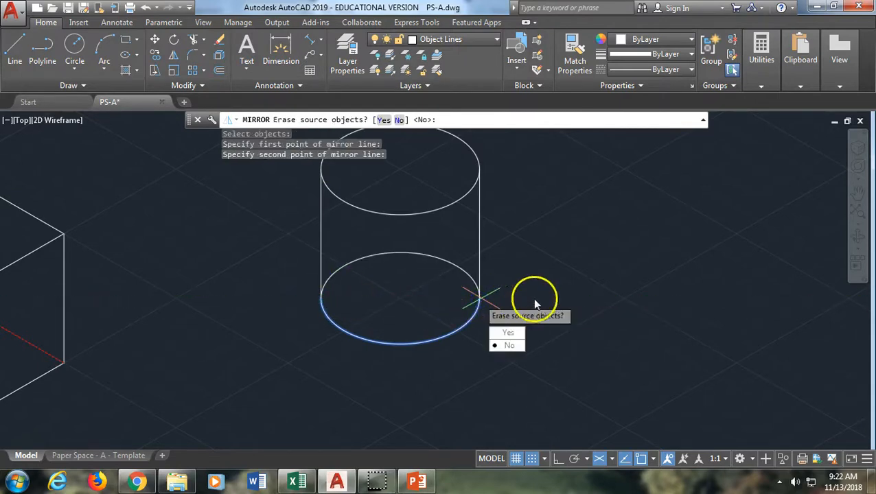
{"action": "key", "text": "Return"}
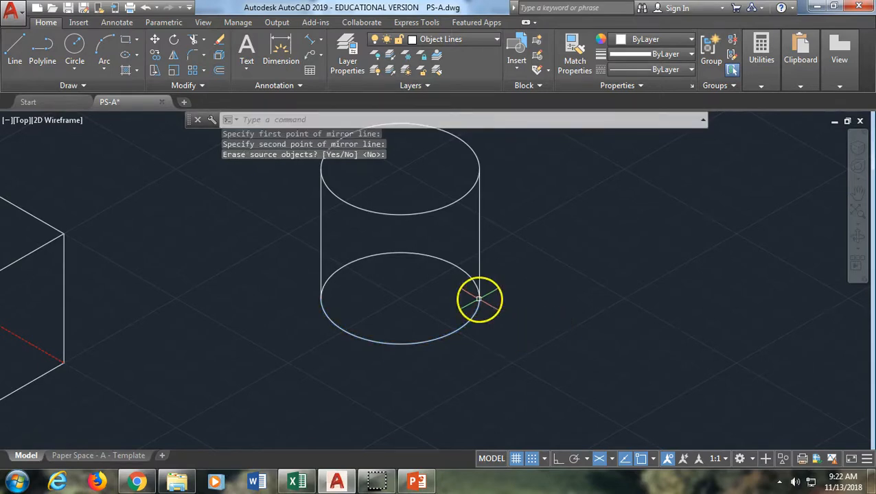
Assign the cylinder's mirrored back base arc to the Hidden Lines layer and clear the selection.
{"action": "left_click", "coordinate": [421, 255]}
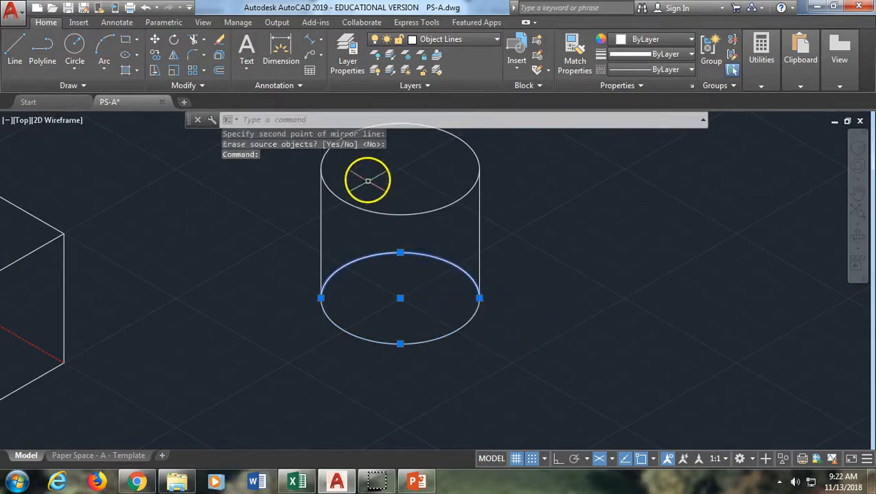
{"action": "left_click", "coordinate": [488, 39]}
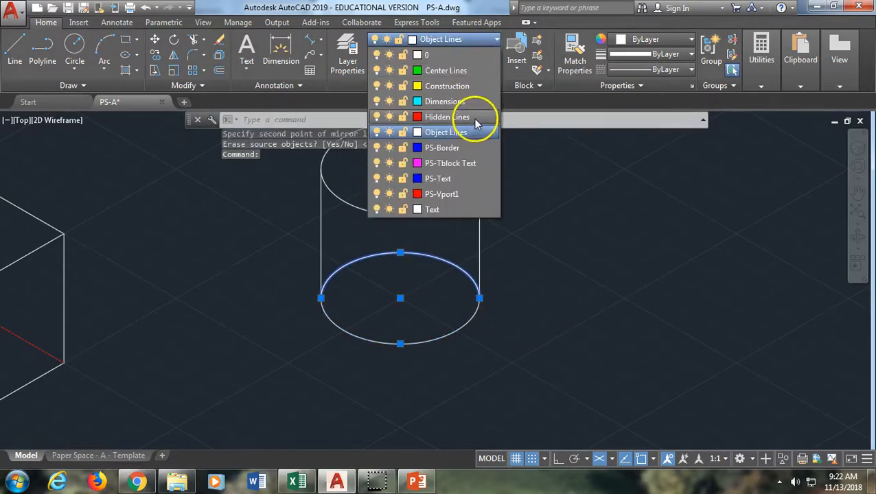
{"action": "left_click", "coordinate": [475, 118]}
{"action": "key", "text": "Escape"}
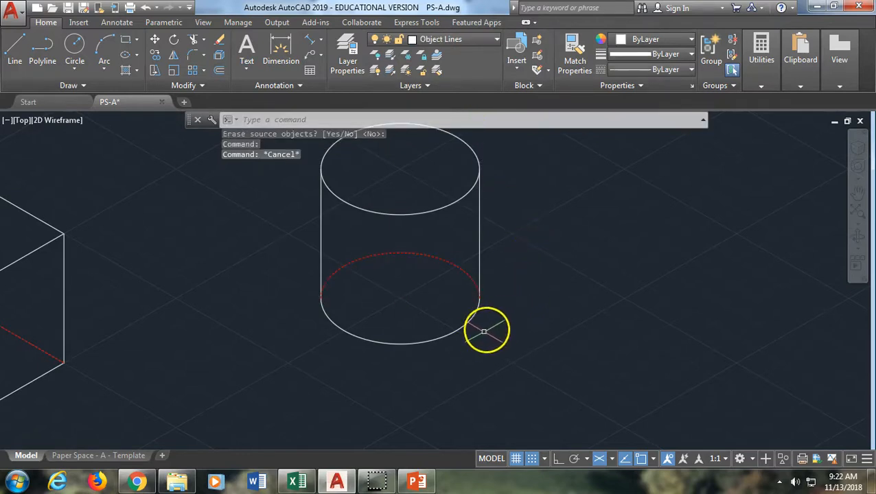
{"action": "scroll", "coordinate": [356, 367], "scroll_direction": "down", "scroll_amount": 2}
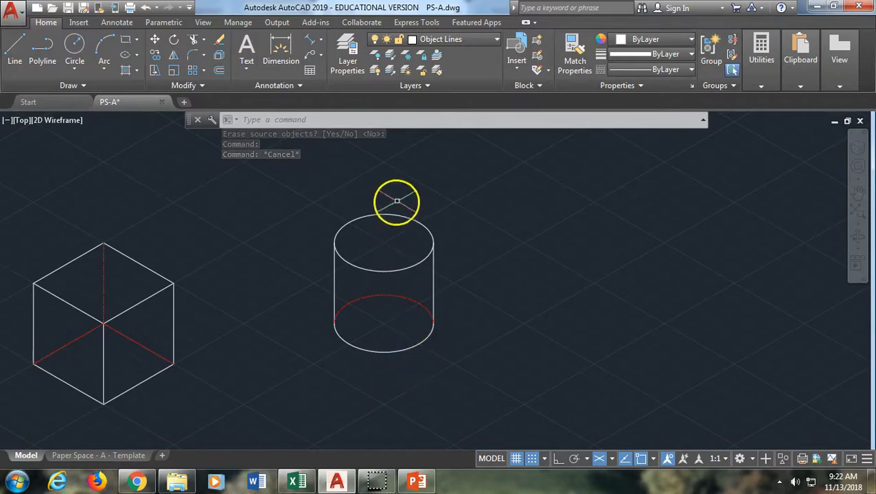
Make Hidden Lines the current layer and draw a vertical line from the back base arc's highest point to the top isocircle's back quadrant.
{"action": "left_click", "coordinate": [485, 42]}
{"action": "left_click", "coordinate": [474, 97]}
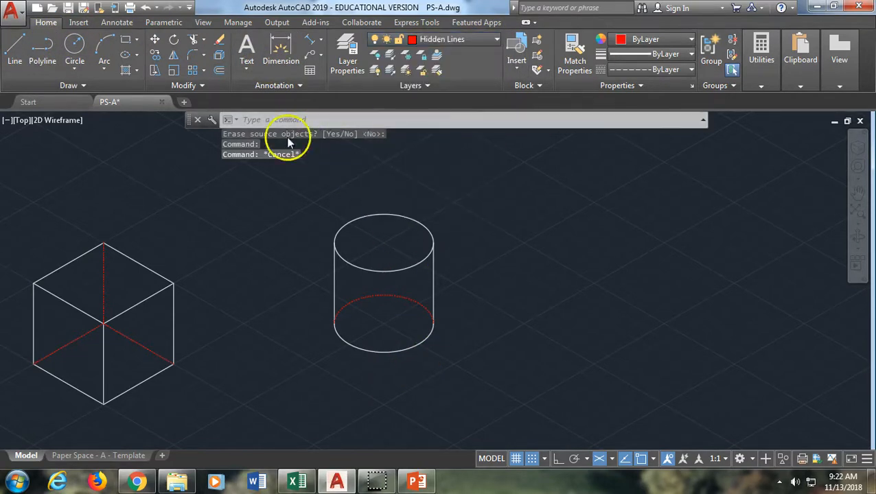
{"action": "left_click", "coordinate": [12, 54]}
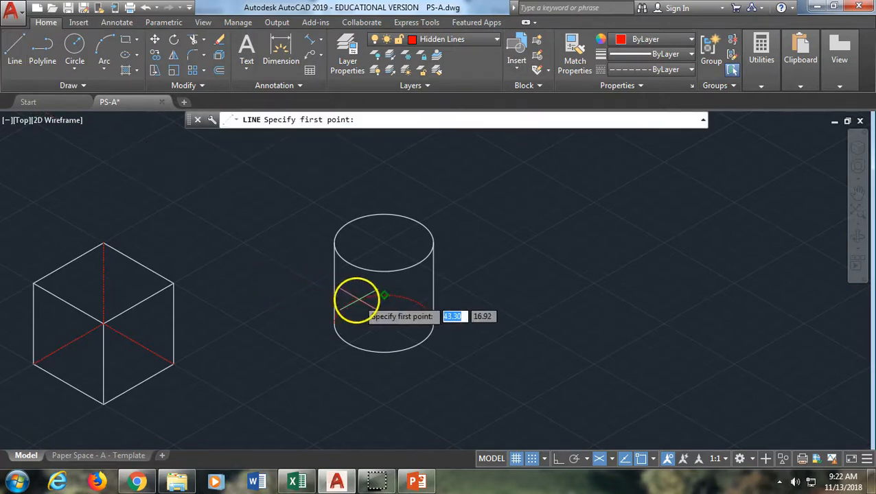
{"action": "left_click", "coordinate": [378, 294]}
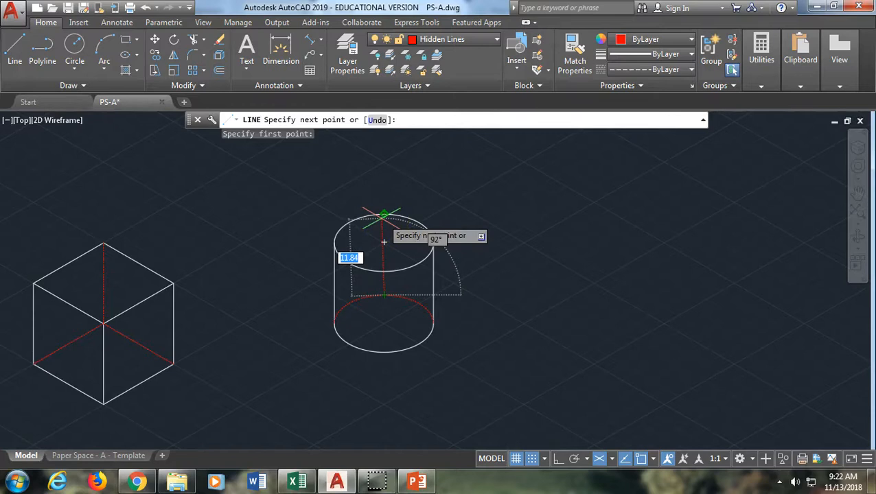
{"action": "left_click", "coordinate": [384, 217]}
{"action": "key", "text": "Return"}
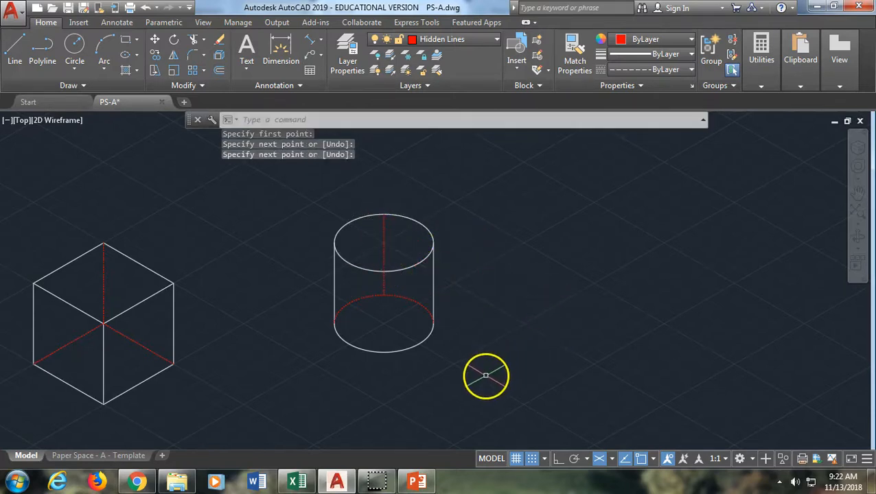
Move the whole cylinder closer to the cube, placing its highest point level with the cube's top corner.
{"action": "scroll", "coordinate": [486, 377], "scroll_direction": "down", "scroll_amount": 2}
{"action": "scroll", "coordinate": [471, 368], "scroll_direction": "down", "scroll_amount": 2}
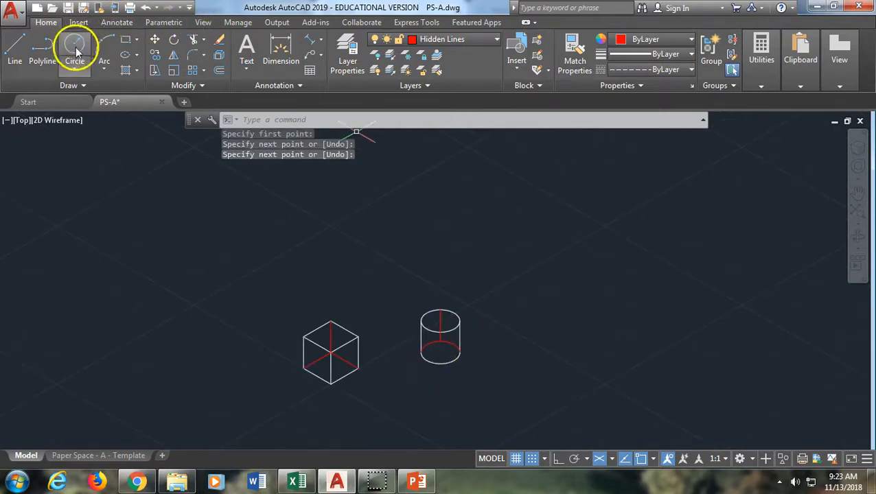
{"action": "left_click", "coordinate": [155, 42]}
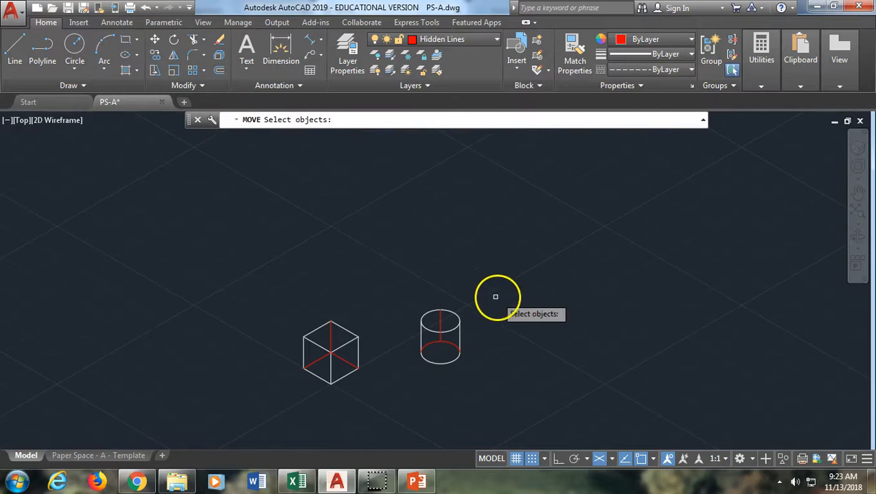
{"action": "left_click_drag", "start_coordinate": [488, 295], "coordinate": [410, 380]}
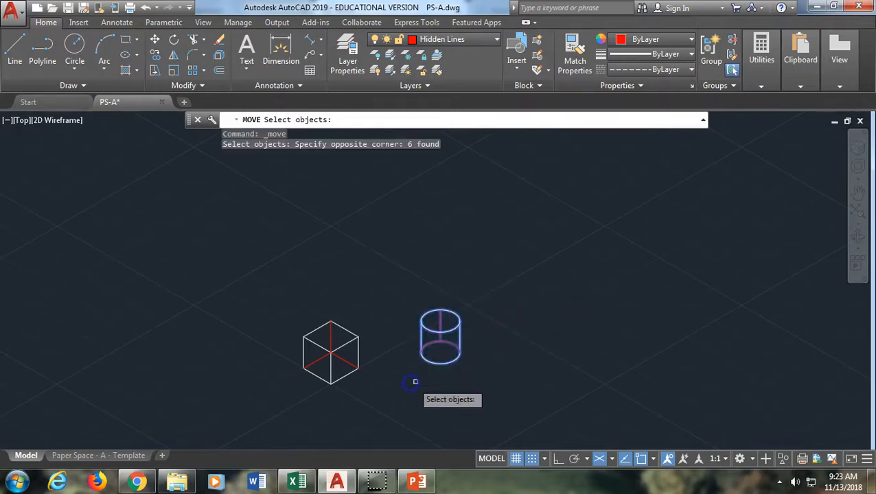
{"action": "key", "text": "Return"}
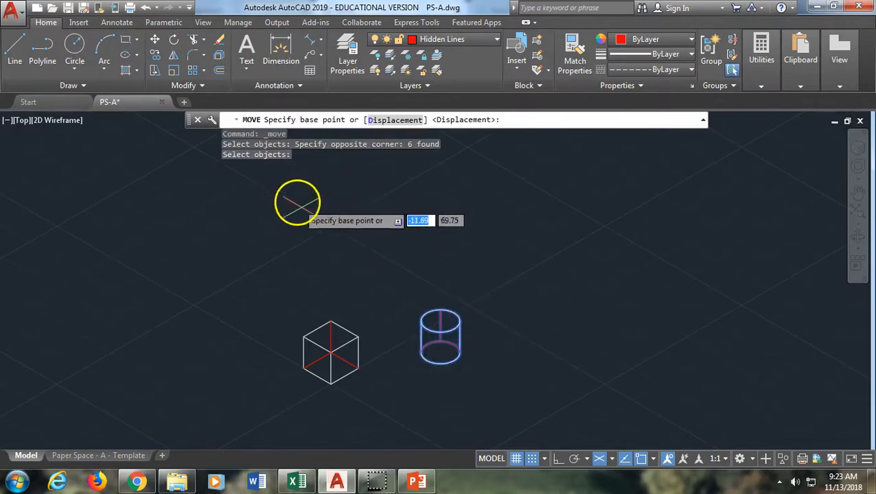
{"action": "left_click", "coordinate": [434, 310]}
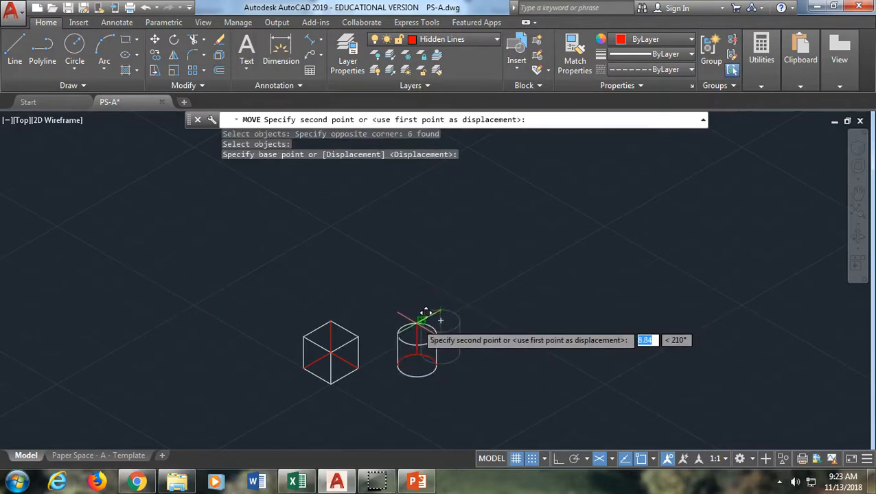
{"action": "left_click", "coordinate": [429, 314]}
{"action": "key", "text": "Escape"}
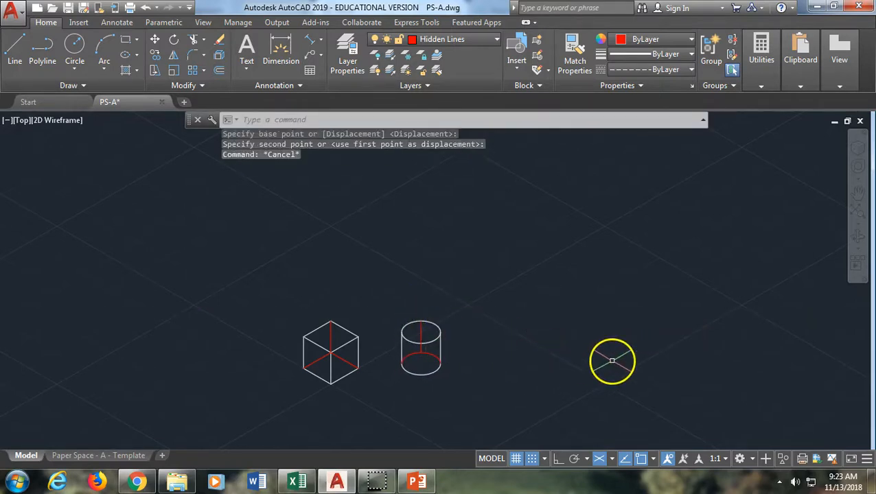
Turn on Ortho mode and make Object Lines the current layer.
{"action": "left_click", "coordinate": [558, 459]}
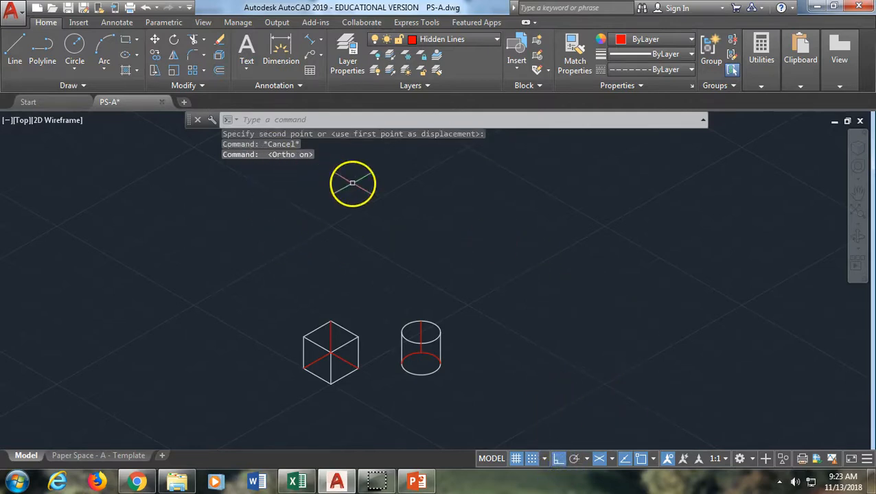
{"action": "left_click", "coordinate": [474, 39]}
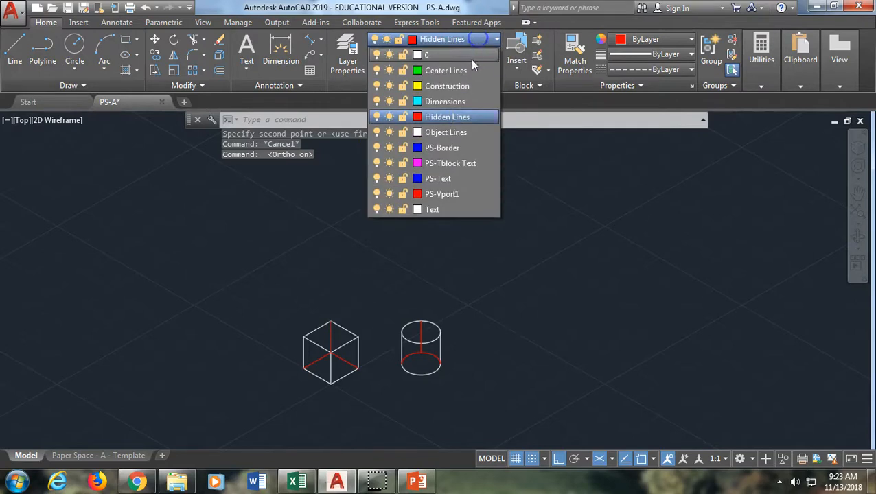
{"action": "left_click", "coordinate": [453, 133]}
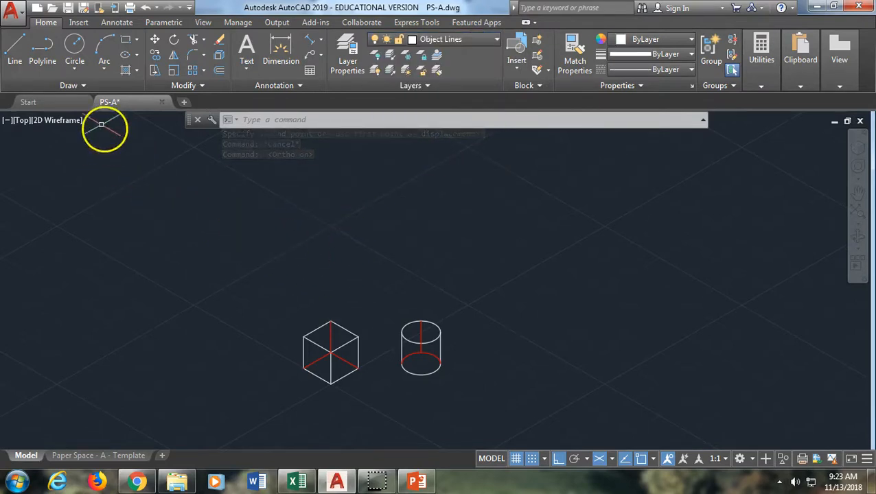
Try to draw the pyramid's four-sided isometric base above the cube with connected lines.
{"action": "left_click", "coordinate": [16, 60]}
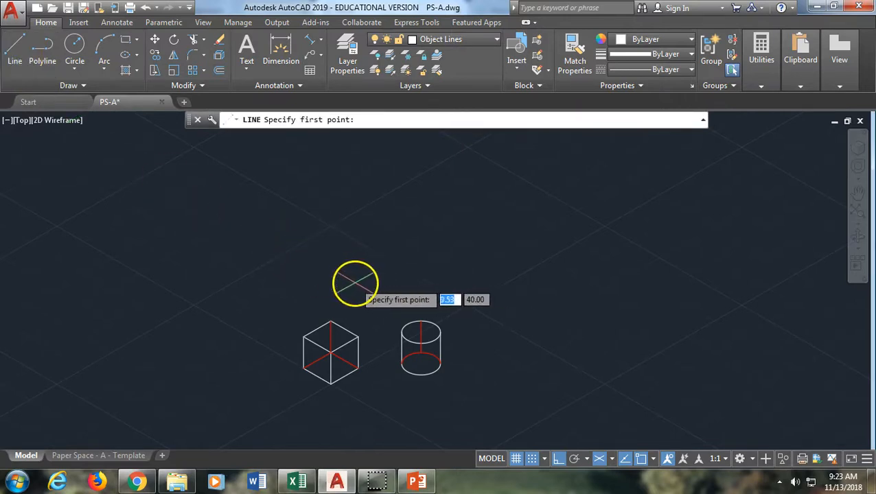
{"action": "scroll", "coordinate": [351, 282], "scroll_direction": "up", "scroll_amount": 4}
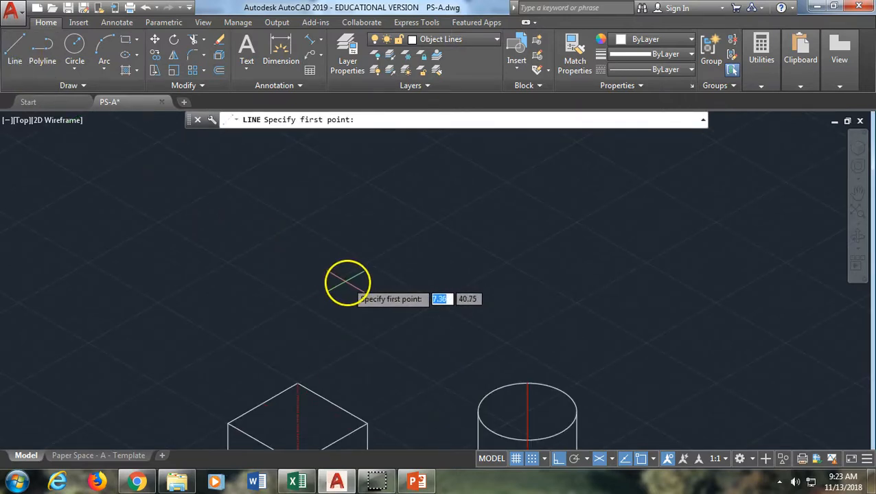
{"action": "left_click", "coordinate": [230, 261]}
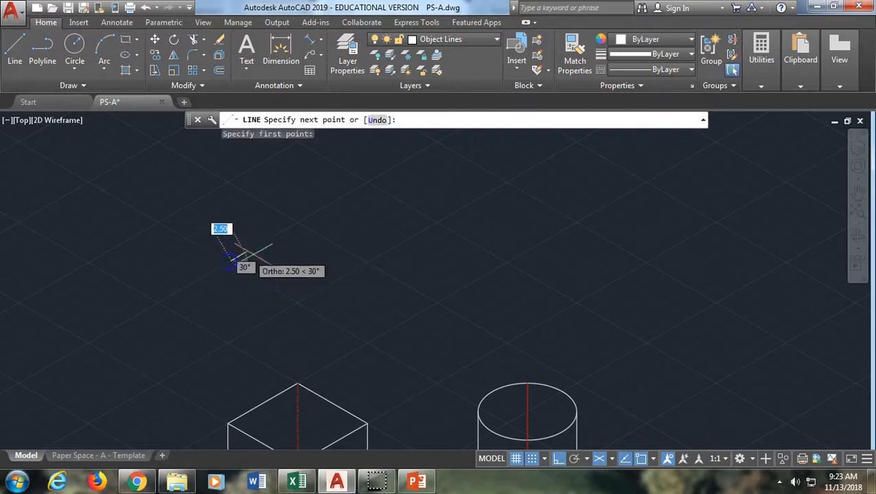
{"action": "left_click", "coordinate": [300, 221]}
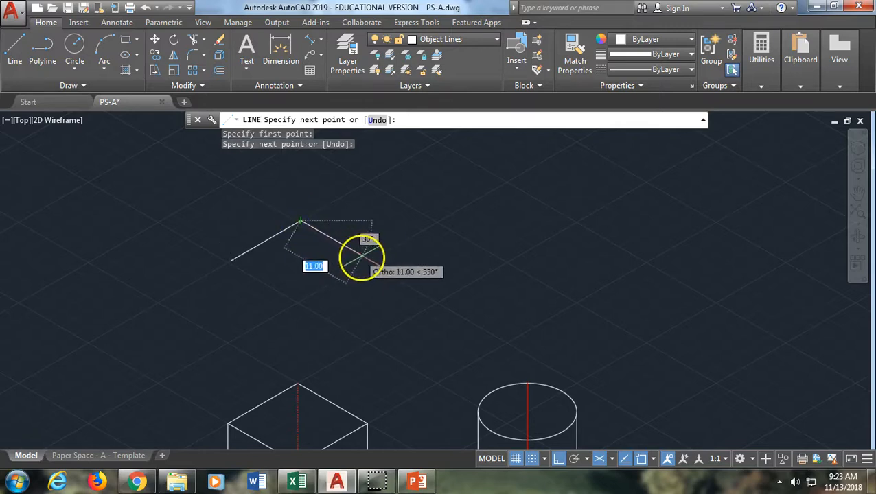
{"action": "left_click", "coordinate": [369, 260]}
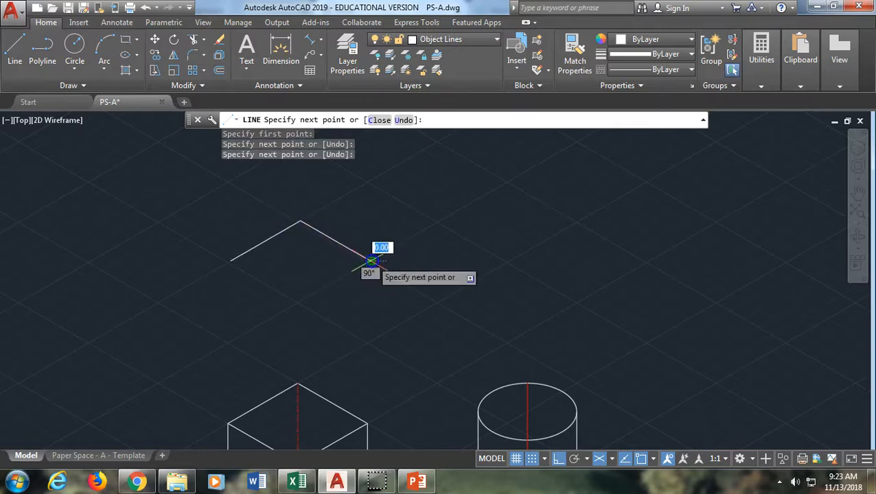
{"action": "left_click", "coordinate": [296, 304]}
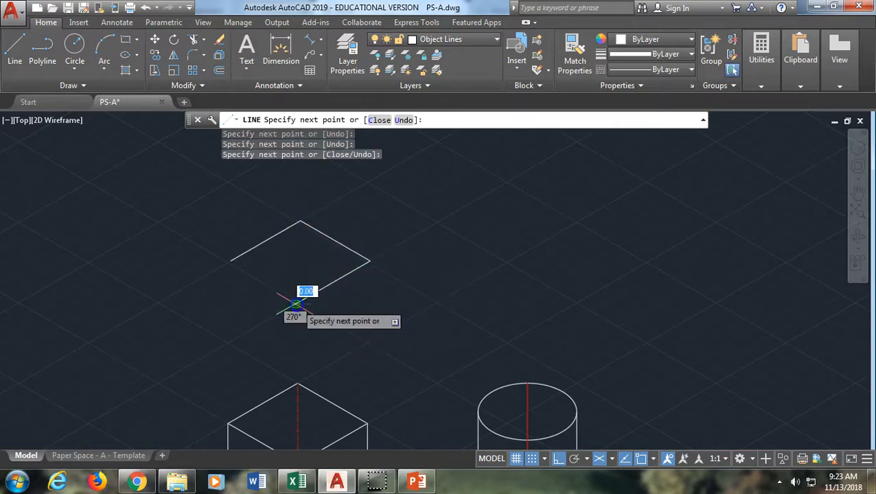
{"action": "left_click", "coordinate": [232, 265]}
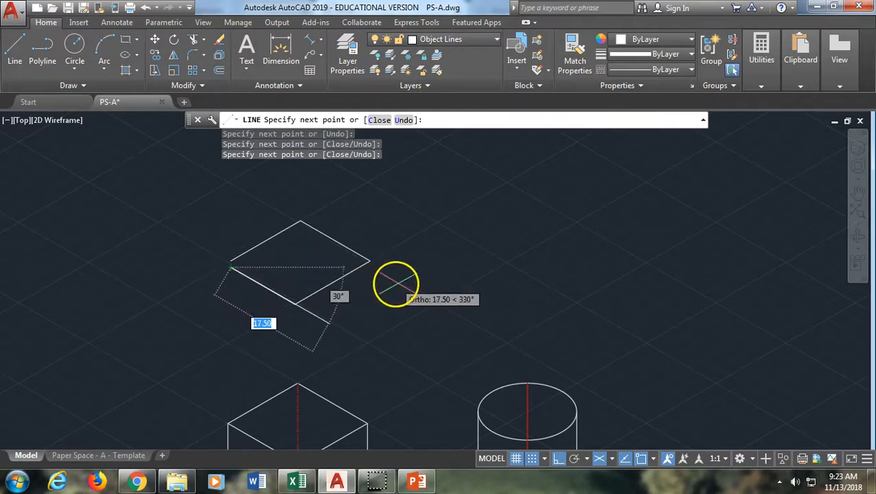
Undo the last two base segments and redraw the two lower sides through the grid intersections.
{"action": "type", "text": "u"}
{"action": "key", "text": "Return"}
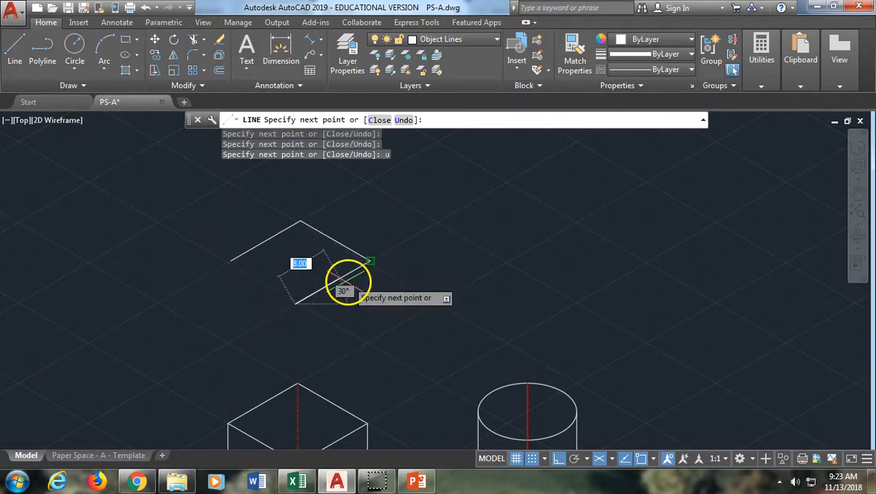
{"action": "scroll", "coordinate": [267, 269], "scroll_direction": "up", "scroll_amount": 6}
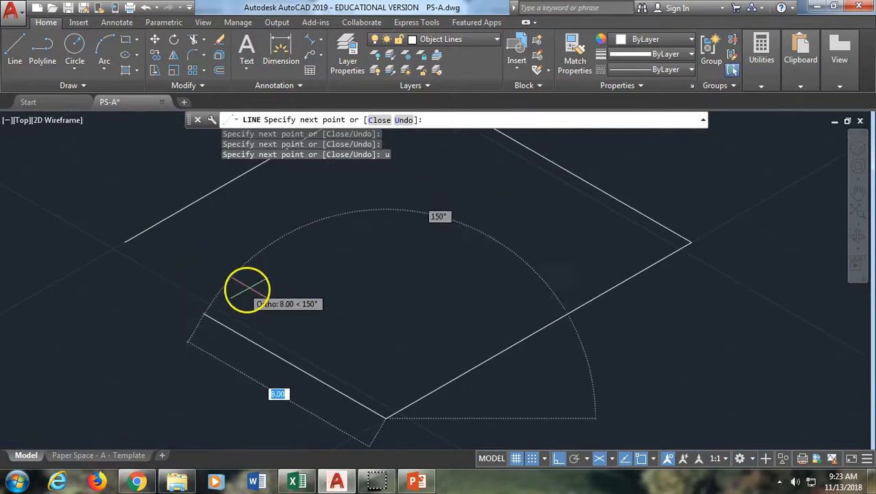
{"action": "type", "text": "u"}
{"action": "key", "text": "Return"}
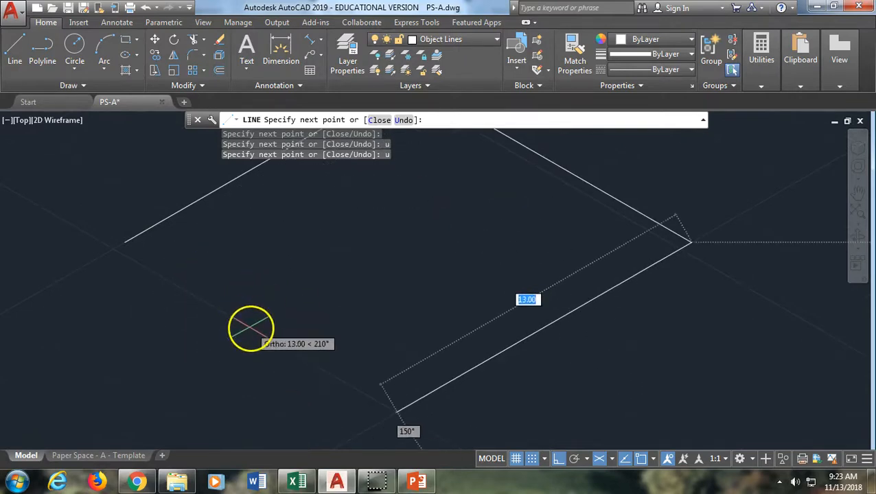
{"action": "left_click", "coordinate": [397, 412]}
{"action": "left_click", "coordinate": [112, 250]}
{"action": "key", "text": "Escape"}
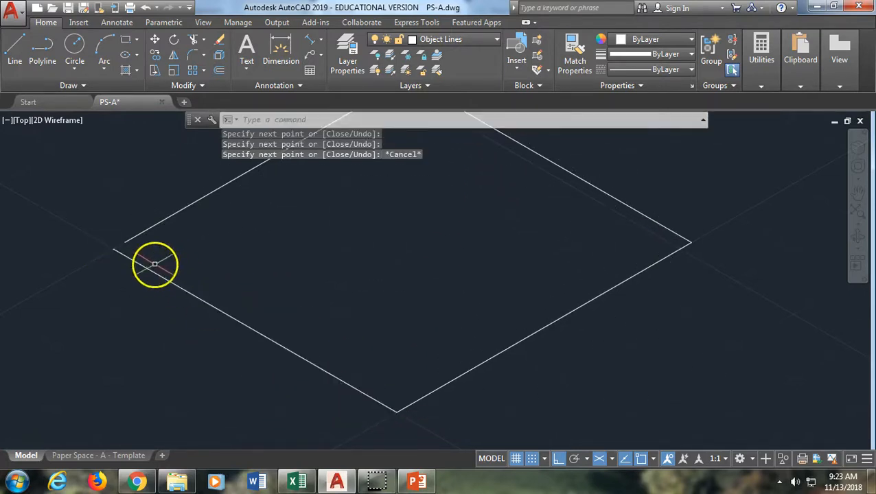
Erase the two upper sides and the lower-right side of the misaligned base, keeping the lower-left side.
{"action": "scroll", "coordinate": [239, 288], "scroll_direction": "up", "scroll_amount": 2}
{"action": "scroll", "coordinate": [244, 320], "scroll_direction": "down", "scroll_amount": 2}
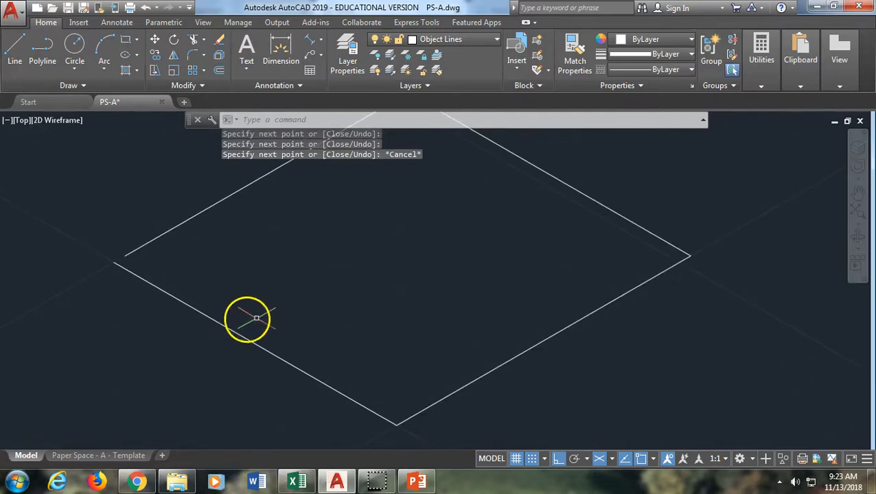
{"action": "left_click", "coordinate": [622, 216]}
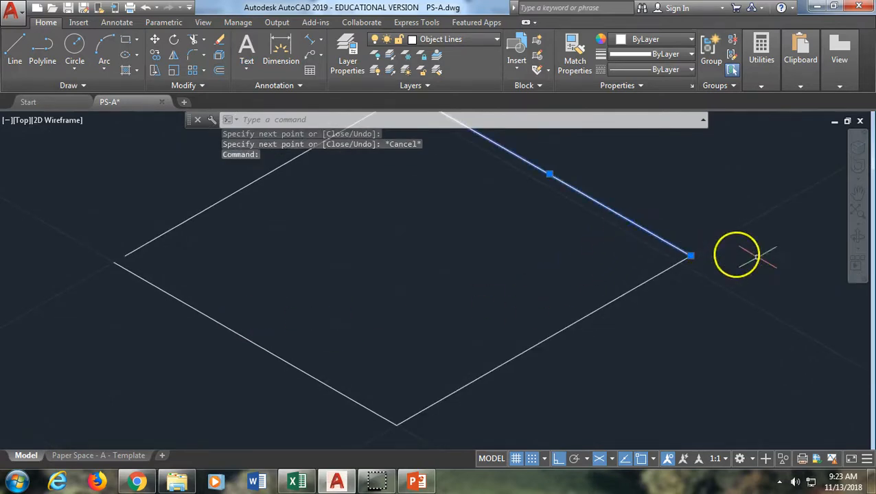
{"action": "key", "text": "Delete"}
{"action": "mouse_move", "coordinate": [525, 343]}
{"action": "middle_mouse_down"}
{"action": "mouse_move", "coordinate": [434, 332]}
{"action": "mouse_move", "coordinate": [490, 362]}
{"action": "middle_mouse_up"}
{"action": "left_click", "coordinate": [551, 369]}
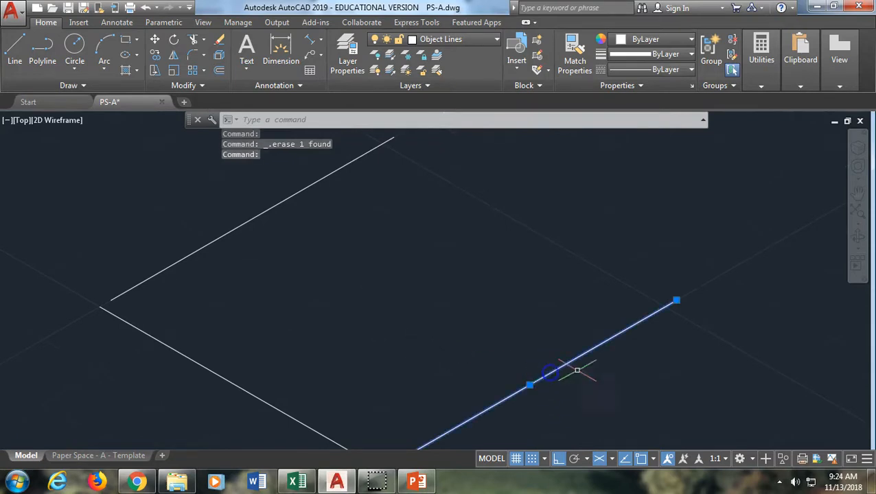
{"action": "key", "text": "Delete"}
{"action": "left_click", "coordinate": [184, 259]}
{"action": "key", "text": "Delete"}
Draw the base's three missing sides, each 12.50 long, from the remaining line's upper-left end around to its lower end.
{"action": "left_click", "coordinate": [14, 51]}
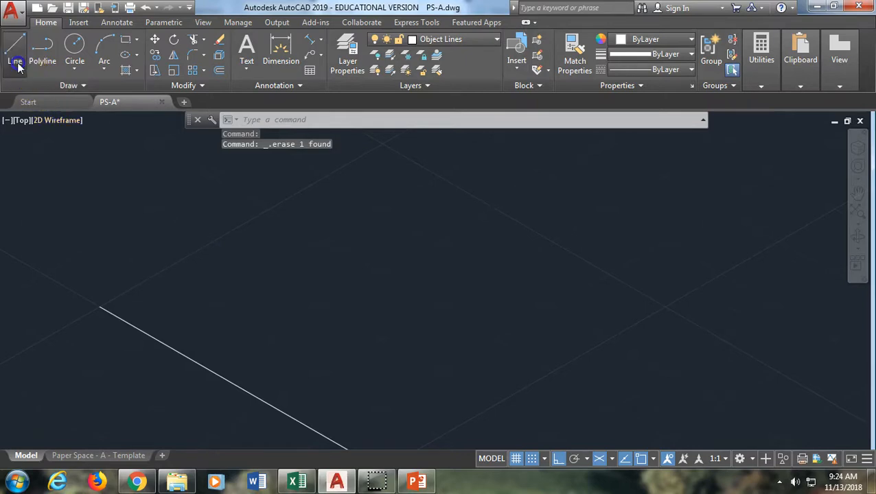
{"action": "left_click", "coordinate": [99, 307]}
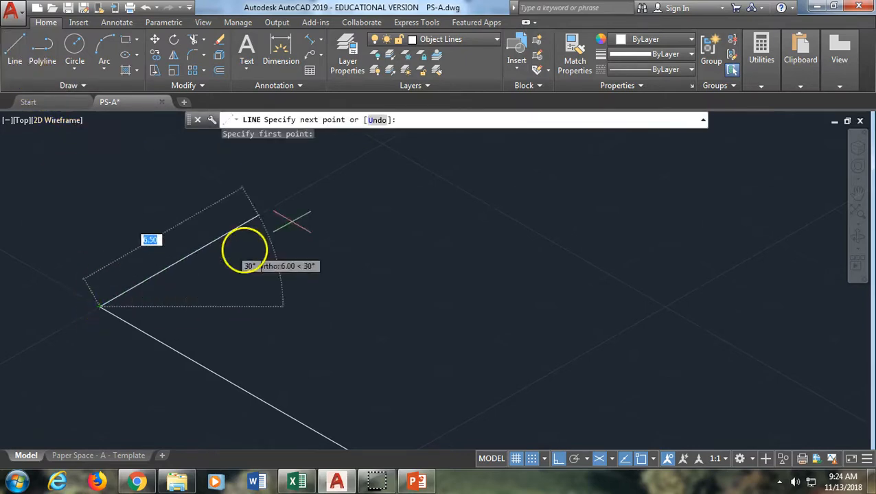
{"action": "left_click", "coordinate": [439, 175]}
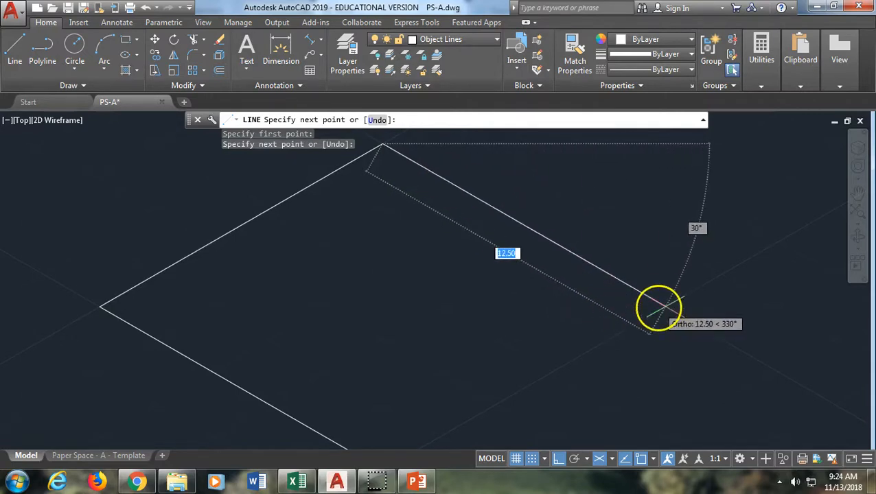
{"action": "left_click", "coordinate": [658, 308]}
{"action": "middle_click_drag", "start_coordinate": [475, 414], "coordinate": [471, 313]}
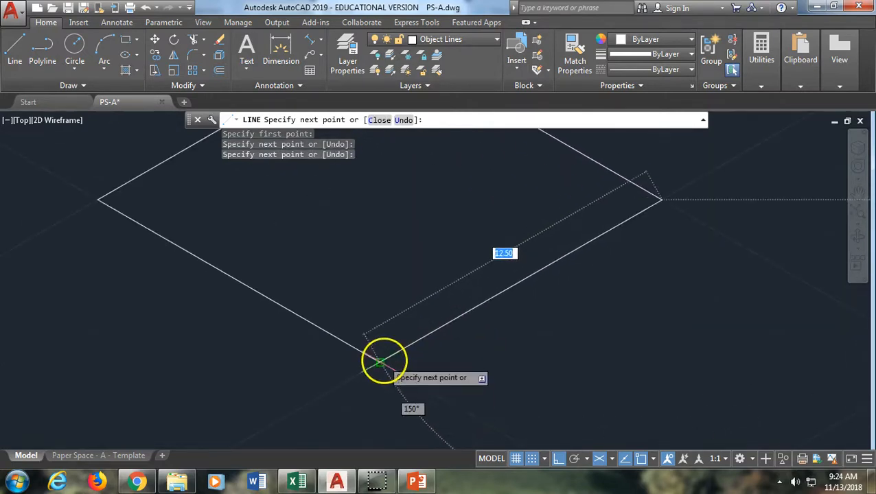
{"action": "left_click", "coordinate": [382, 360]}
{"action": "key", "text": "Return"}
Switch to the example PDF in Chrome to check the pyramid's dimensions, and return to AutoCAD.
{"action": "scroll", "coordinate": [423, 302], "scroll_direction": "down", "scroll_amount": 2}
{"action": "scroll", "coordinate": [423, 302], "scroll_direction": "down", "scroll_amount": 2}
{"action": "middle_click_drag", "start_coordinate": [441, 291], "coordinate": [448, 422]}
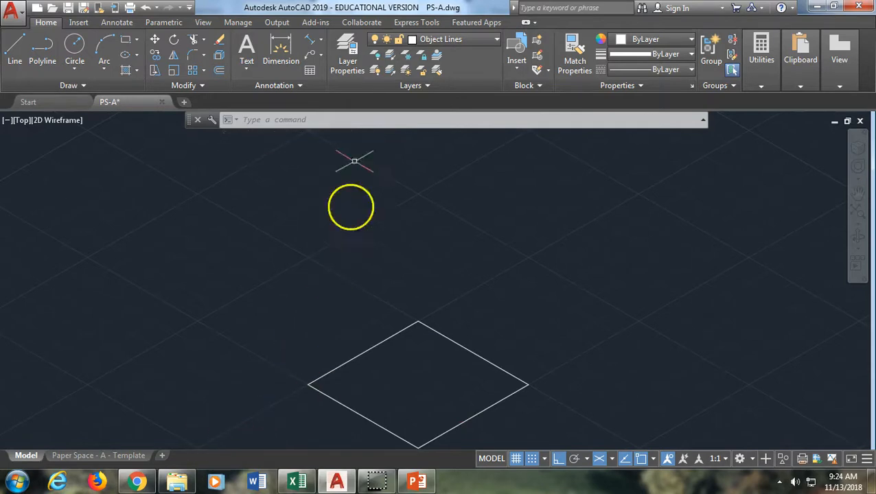
{"action": "left_click", "coordinate": [137, 480]}
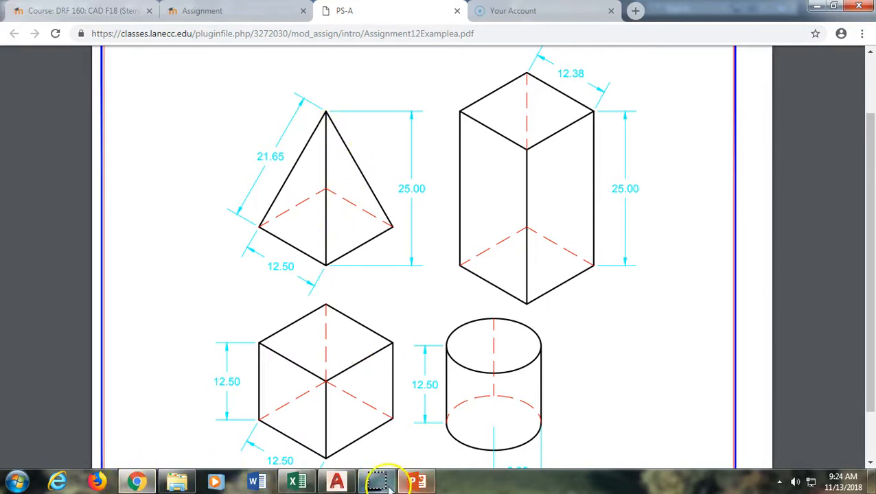
{"action": "left_click", "coordinate": [336, 483]}
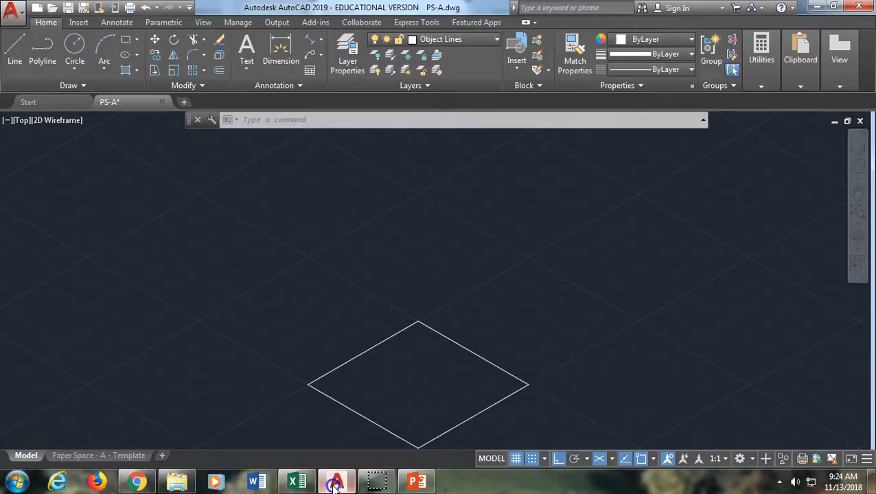
Draw a 25-unit vertical line upward from the pyramid base's lowest corner in the right isoplane.
{"action": "left_click", "coordinate": [14, 50]}
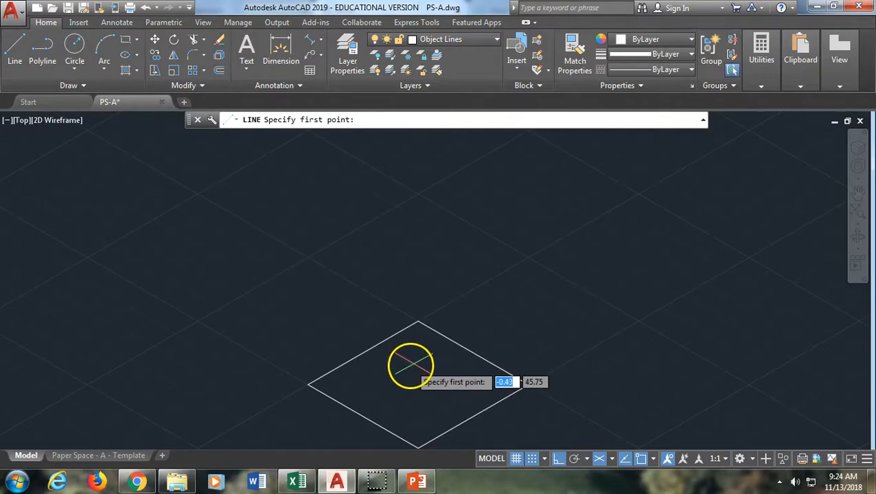
{"action": "key", "text": "F5"}
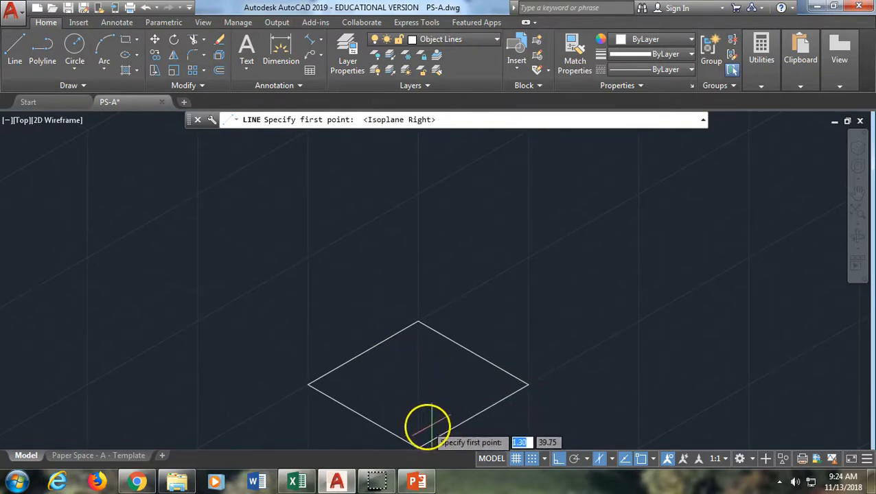
{"action": "left_click", "coordinate": [418, 446]}
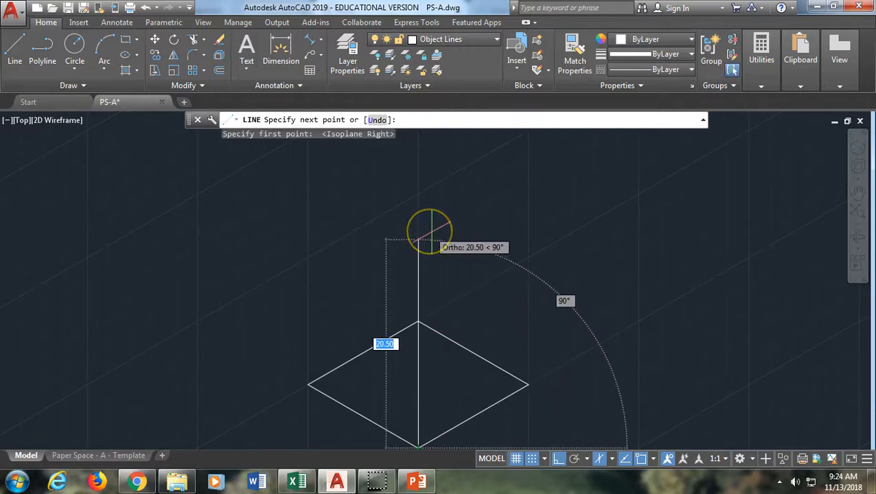
{"action": "type", "text": "25"}
{"action": "key", "text": "Return"}
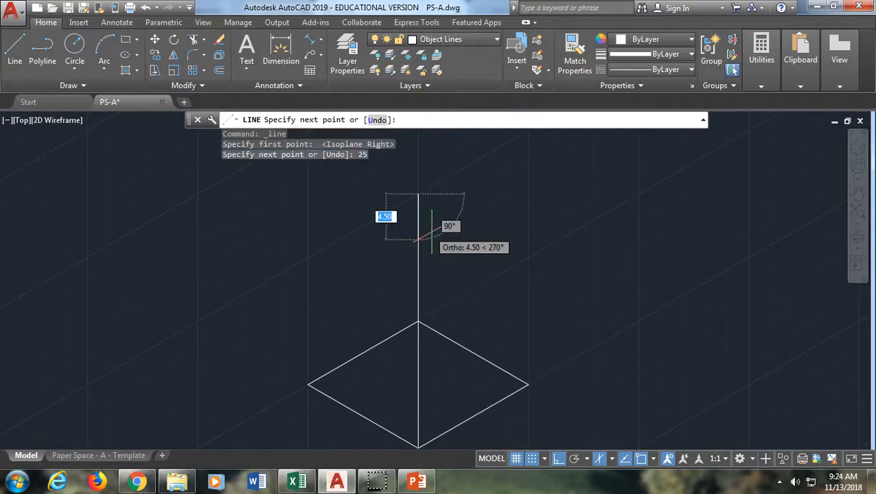
{"action": "key", "text": "Return"}
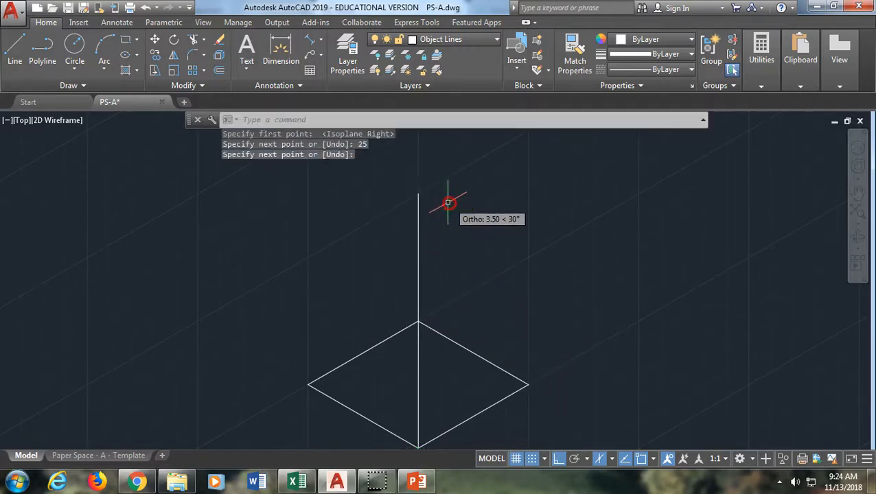
Draw the pyramid's two slanted edges from the apex to the base's left and right corners.
{"action": "left_click", "coordinate": [17, 48]}
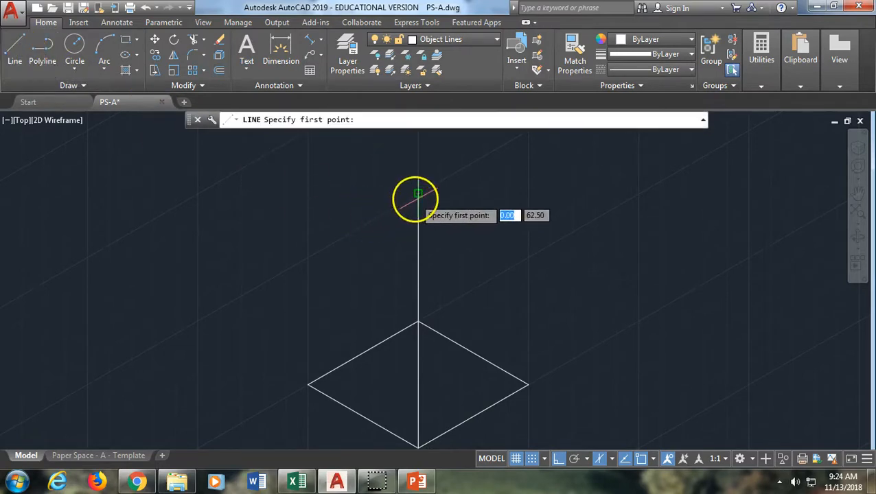
{"action": "left_click", "coordinate": [418, 195]}
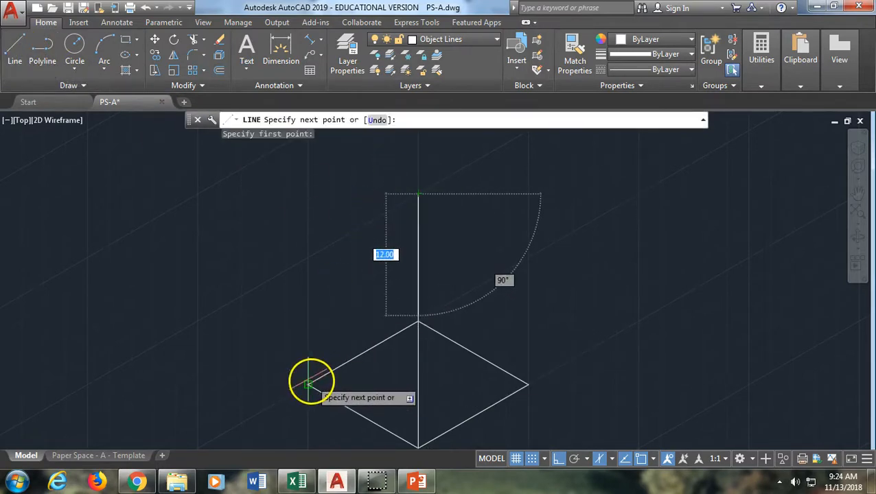
{"action": "left_click", "coordinate": [308, 384]}
{"action": "key", "text": "Return"}
{"action": "key", "text": "Return"}
{"action": "left_click", "coordinate": [418, 193]}
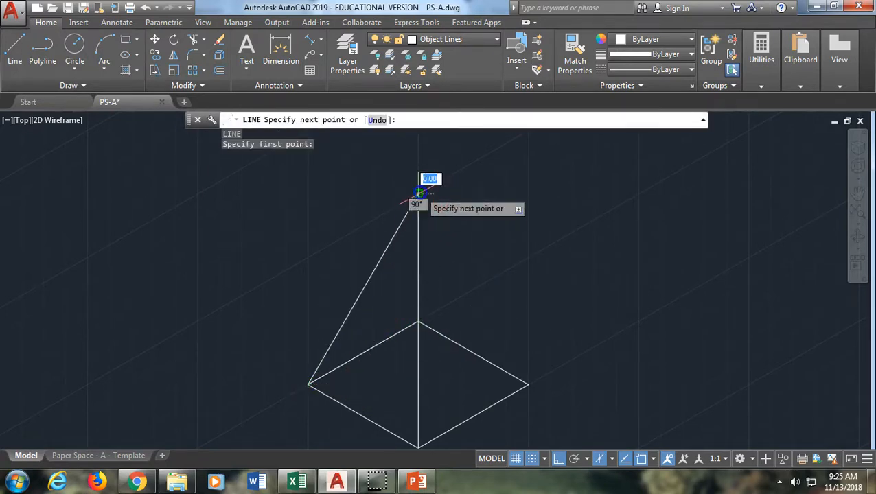
{"action": "left_click", "coordinate": [528, 383]}
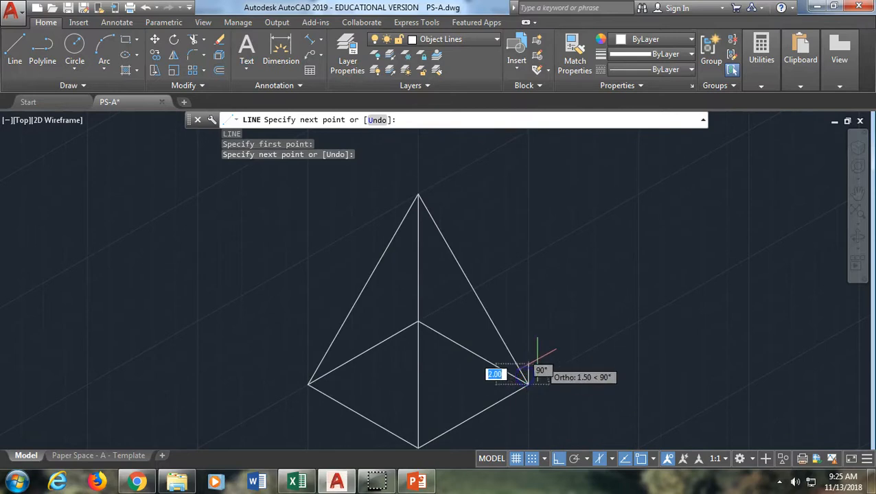
{"action": "key", "text": "Return"}
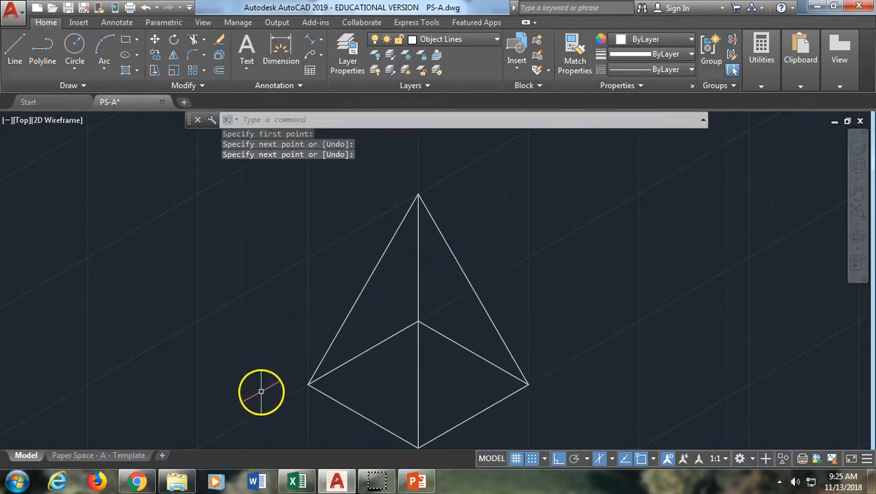
{"action": "key", "text": "Return"}
{"action": "left_click", "coordinate": [308, 384]}
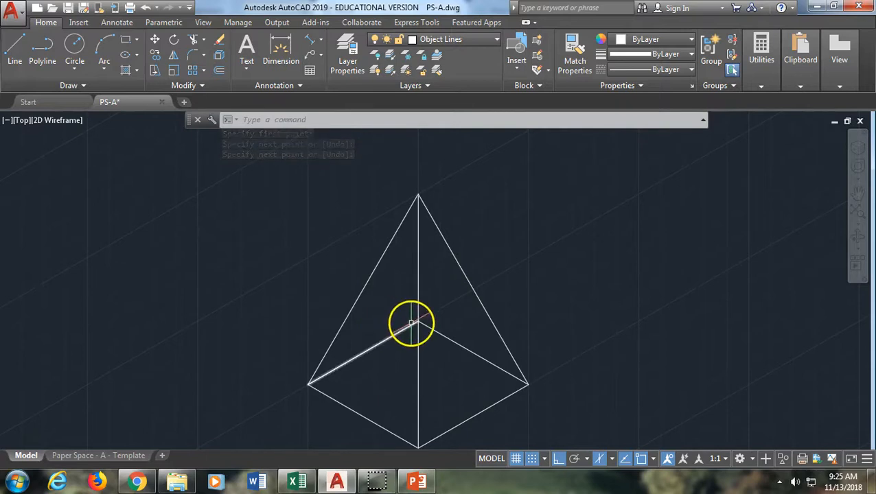
{"action": "left_click", "coordinate": [420, 325]}
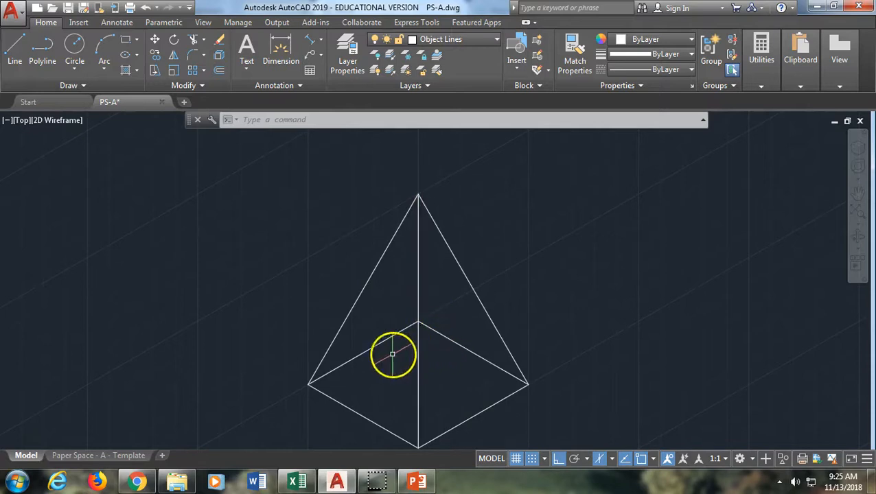
Move the pyramid base's two rear edges to the Hidden Lines layer and clear the selection.
{"action": "left_click", "coordinate": [369, 350]}
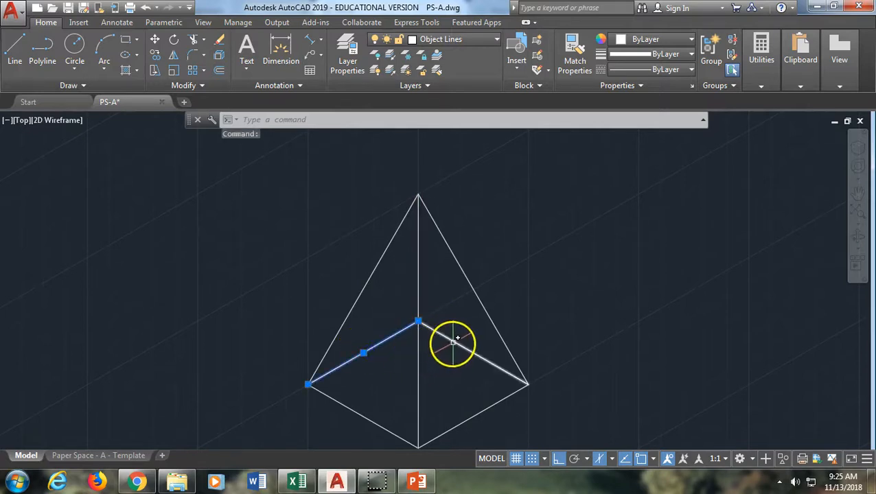
{"action": "left_click", "coordinate": [454, 342]}
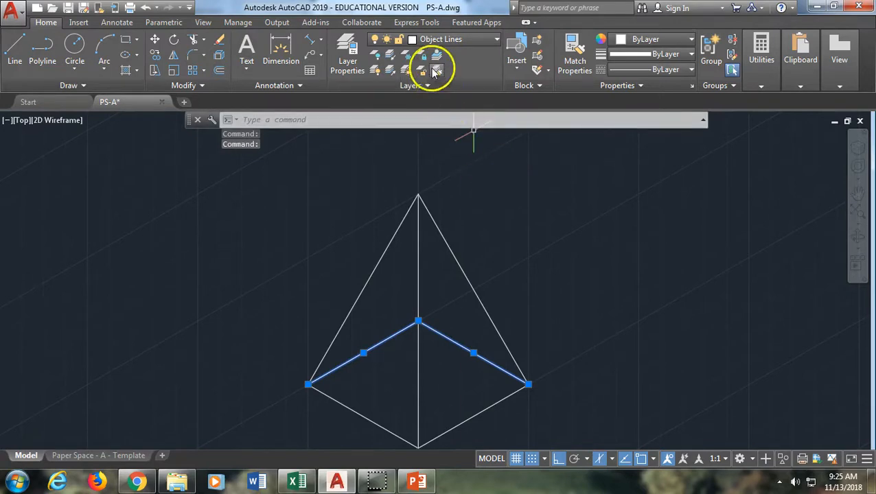
{"action": "left_click", "coordinate": [465, 40]}
{"action": "left_click", "coordinate": [474, 118]}
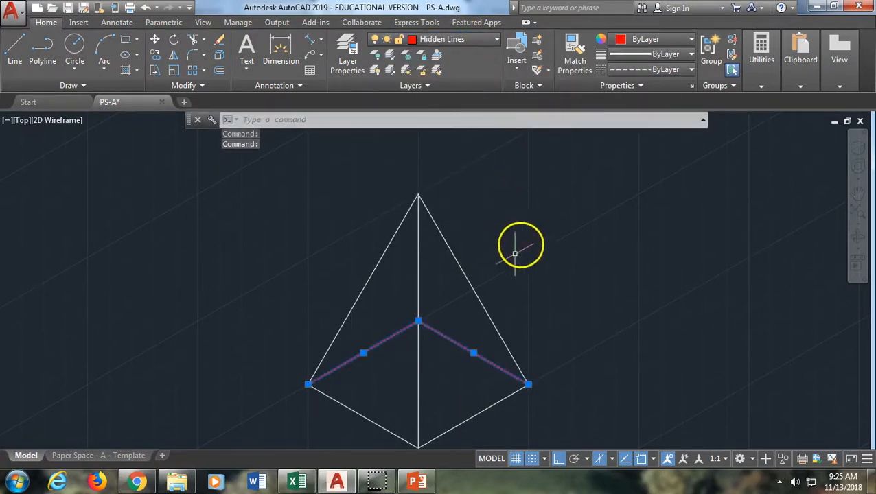
{"action": "key", "text": "Escape"}
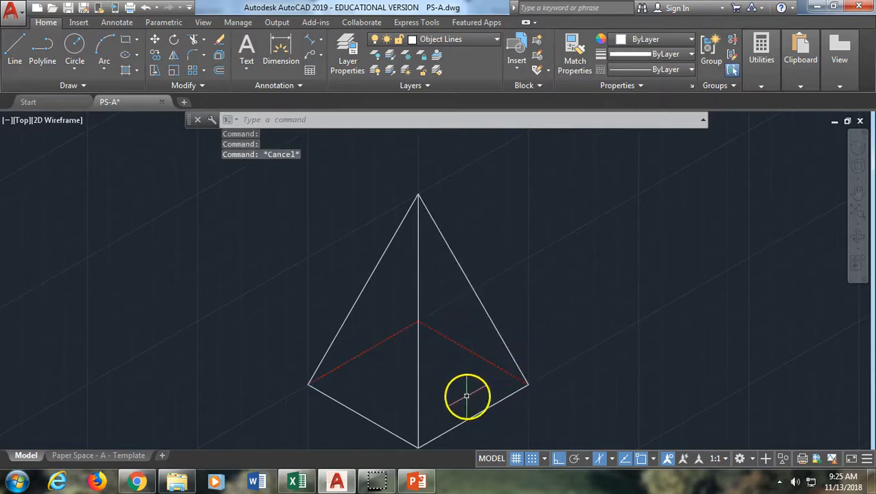
Draw a closed four-sided prism base in the top isoplane, one grid cell in size, to the right of the pyramid.
{"action": "scroll", "coordinate": [516, 328], "scroll_direction": "down", "scroll_amount": 4}
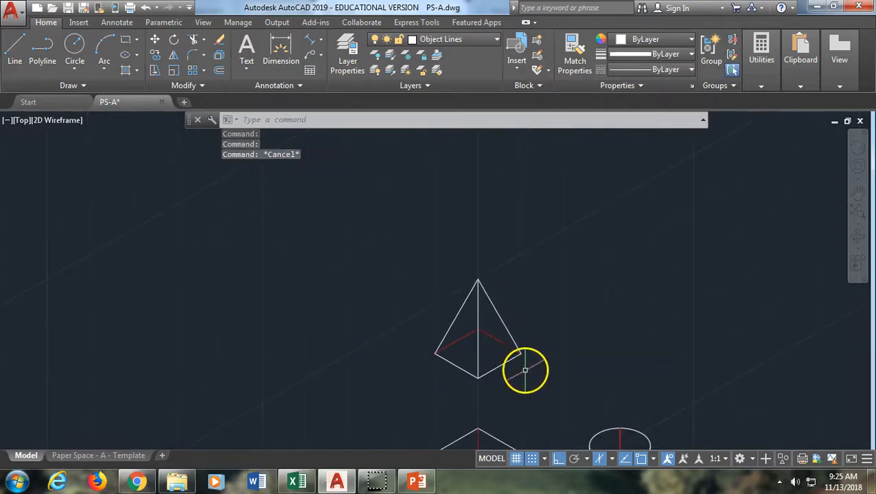
{"action": "scroll", "coordinate": [525, 371], "scroll_direction": "down", "scroll_amount": 2}
{"action": "mouse_move", "coordinate": [590, 364]}
{"action": "middle_mouse_down"}
{"action": "mouse_move", "coordinate": [516, 364]}
{"action": "mouse_move", "coordinate": [440, 341]}
{"action": "middle_mouse_up"}
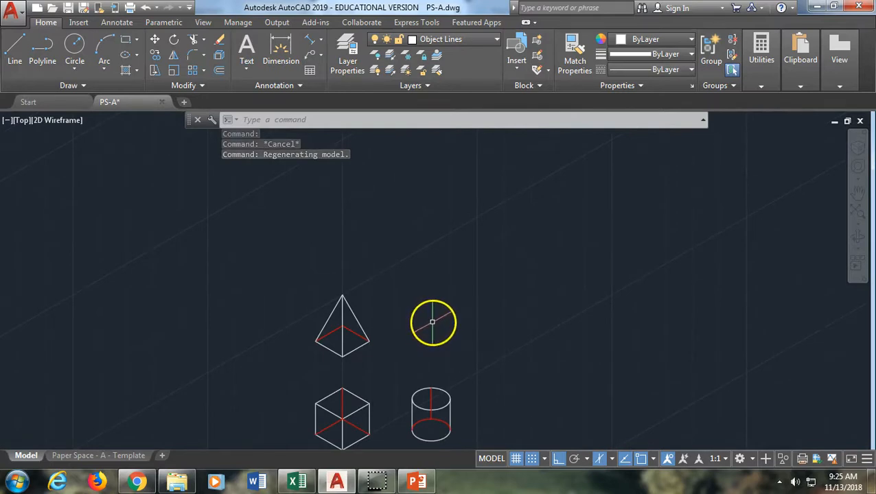
{"action": "key", "text": "F5"}
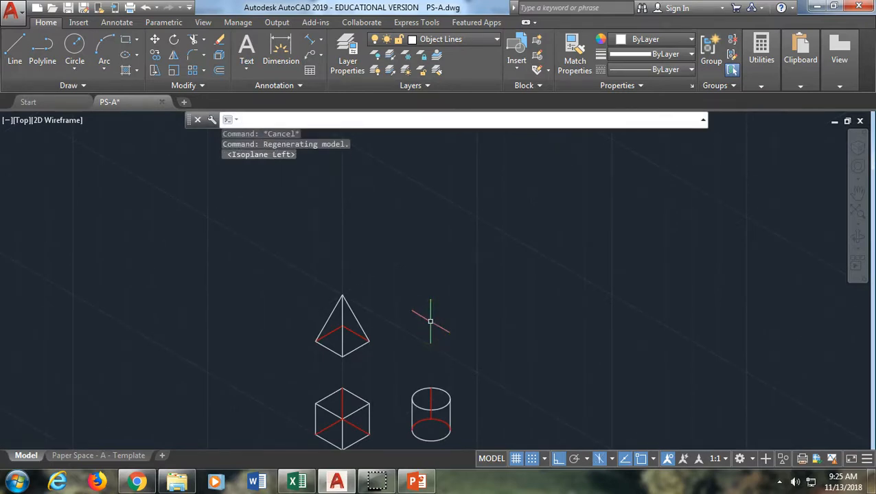
{"action": "key", "text": "F5"}
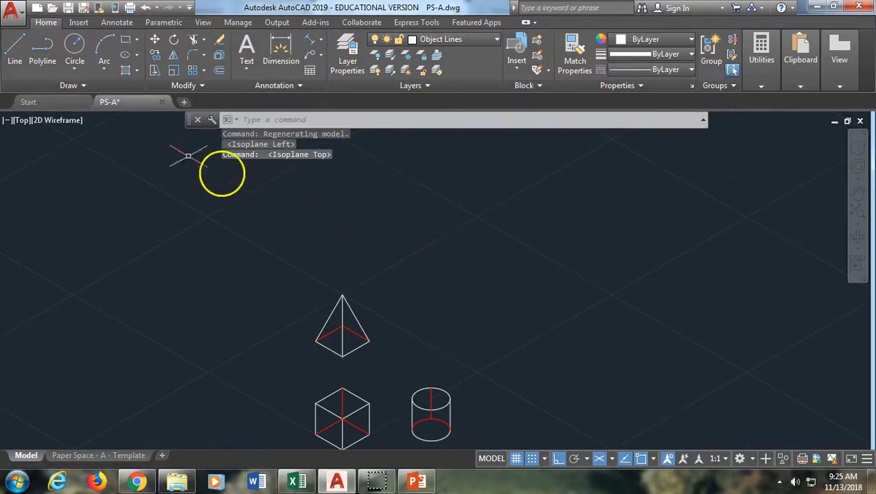
{"action": "left_click", "coordinate": [15, 59]}
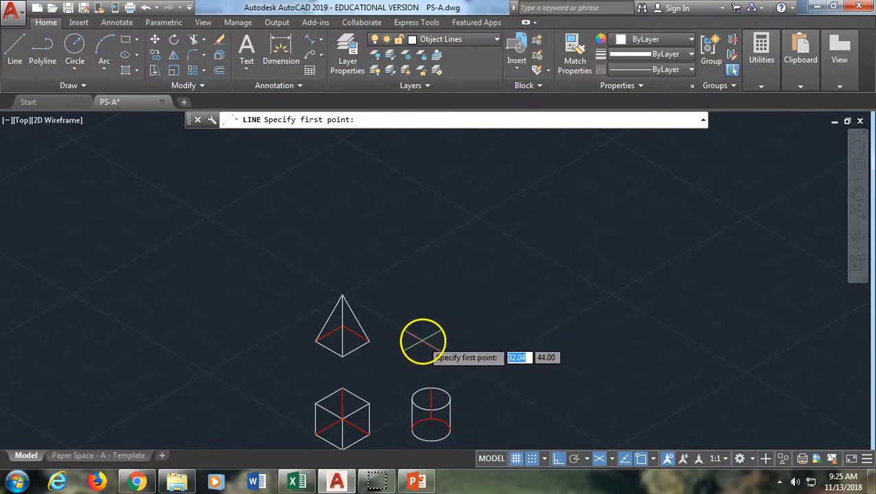
{"action": "scroll", "coordinate": [425, 342], "scroll_direction": "up", "scroll_amount": 5}
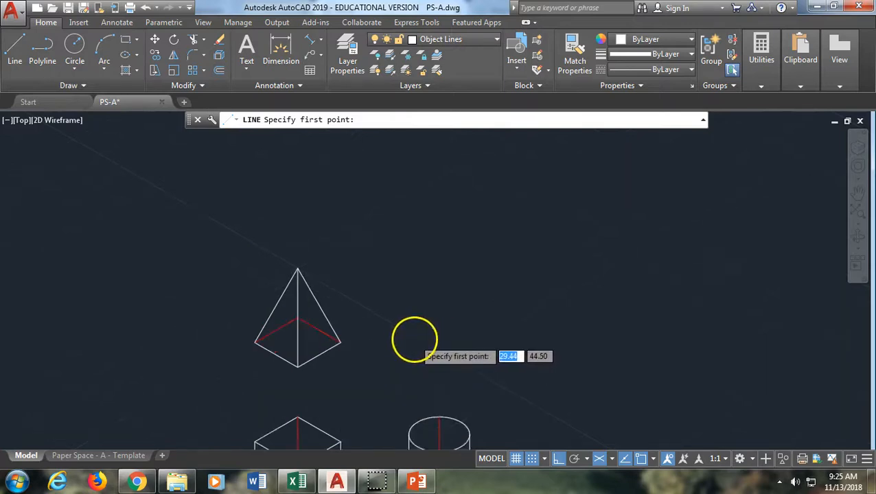
{"action": "left_click", "coordinate": [454, 358]}
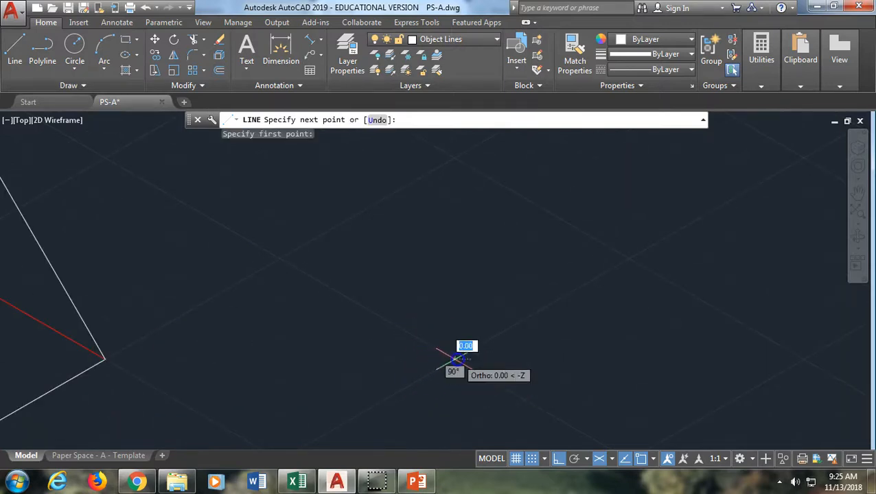
{"action": "left_click", "coordinate": [661, 278]}
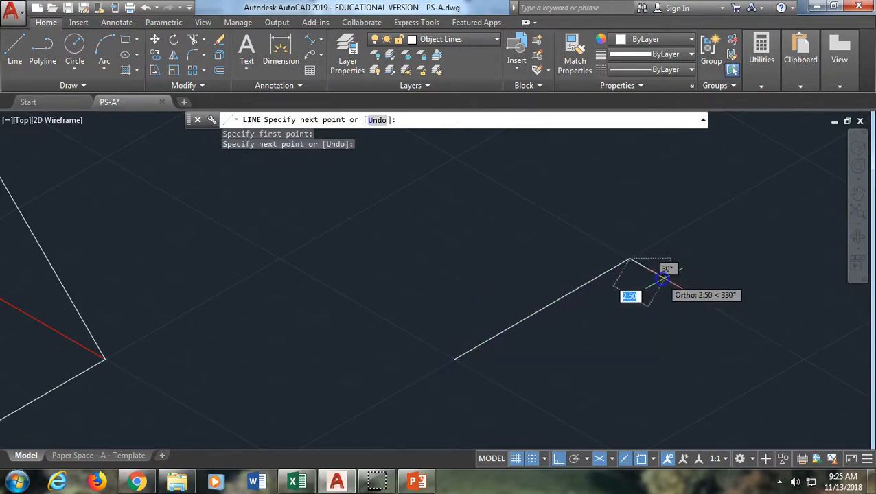
{"action": "left_click", "coordinate": [807, 356]}
{"action": "middle_click_drag", "start_coordinate": [664, 417], "coordinate": [612, 339]}
{"action": "left_click", "coordinate": [633, 360]}
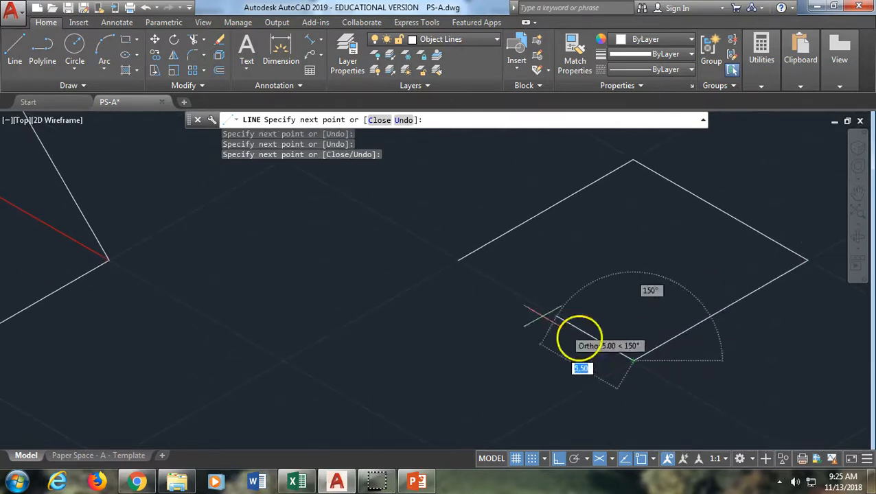
{"action": "left_click", "coordinate": [457, 261]}
{"action": "key", "text": "Return"}
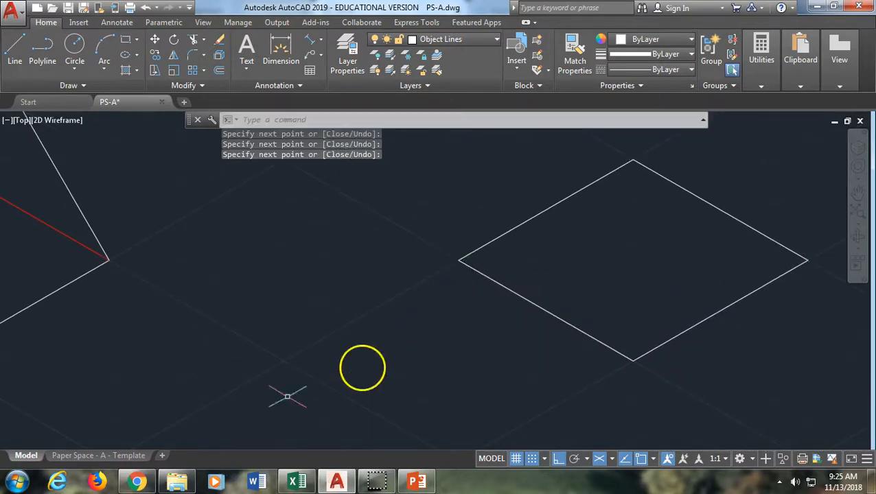
Switch to the example PDF in Chrome to check the rectangular prism's dimensions, and return to AutoCAD.
{"action": "left_click", "coordinate": [132, 481]}
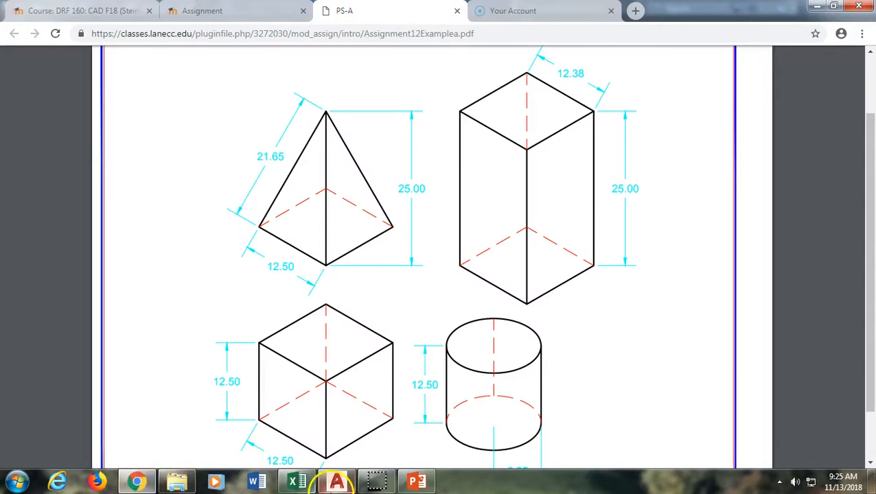
{"action": "left_click", "coordinate": [337, 482]}
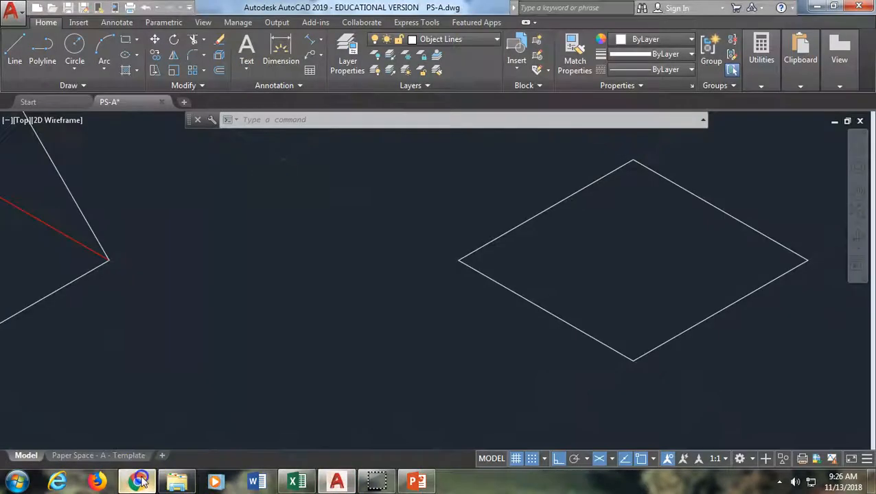
{"action": "left_click", "coordinate": [138, 482]}
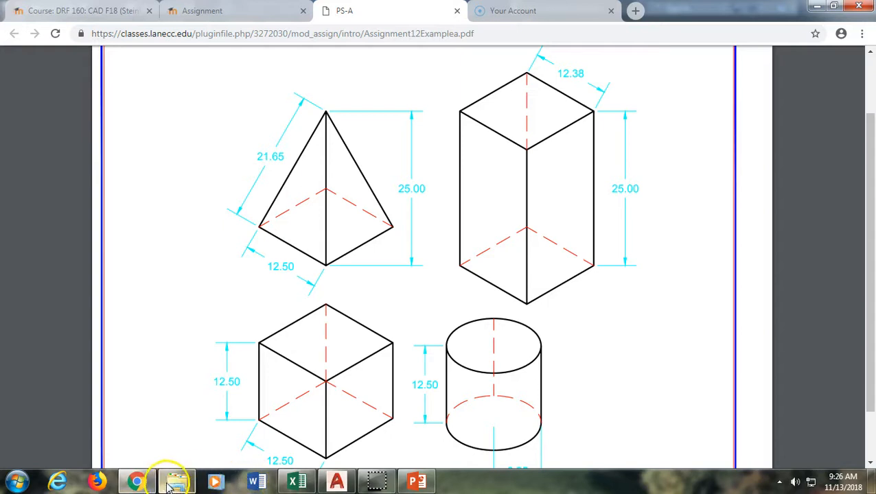
{"action": "left_click", "coordinate": [336, 482]}
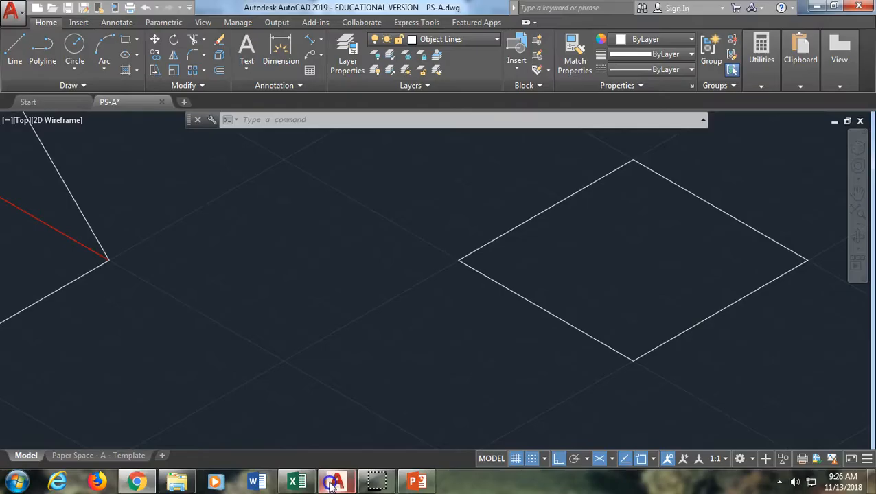
Draw a 25-unit vertical edge upward from the prism base's left corner in the right isoplane.
{"action": "scroll", "coordinate": [404, 363], "scroll_direction": "down", "scroll_amount": 5}
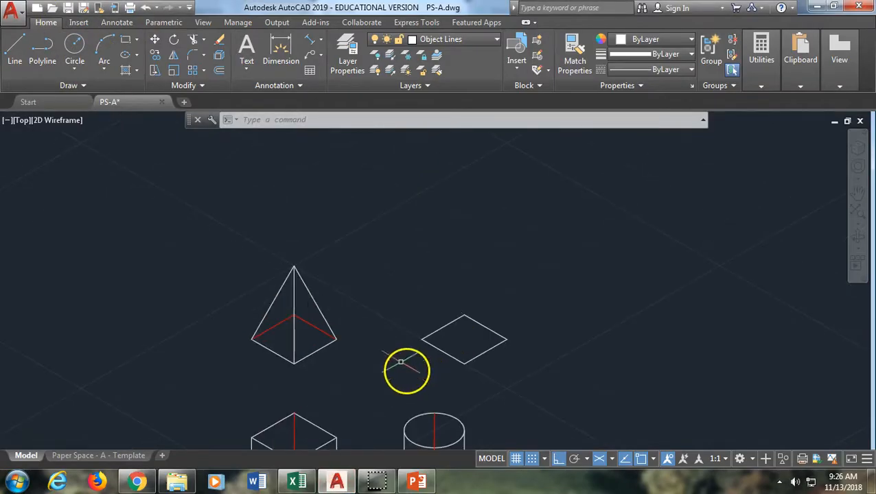
{"action": "left_click", "coordinate": [16, 55]}
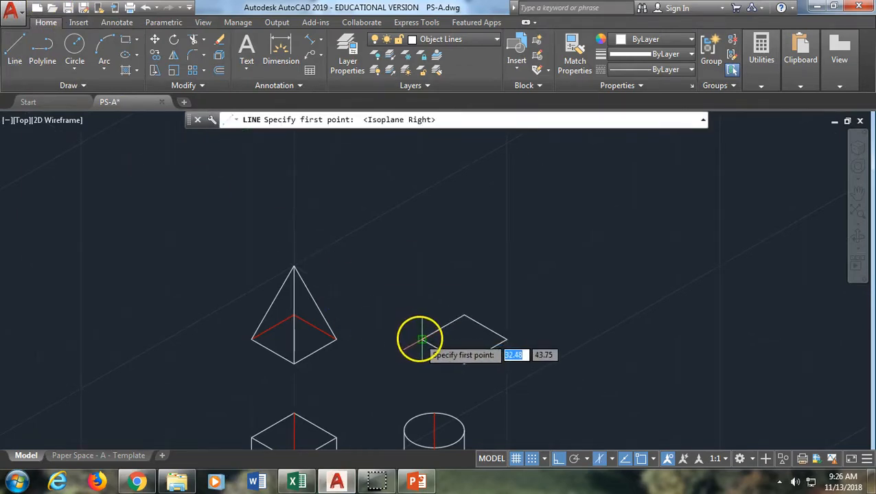
{"action": "left_click", "coordinate": [422, 338]}
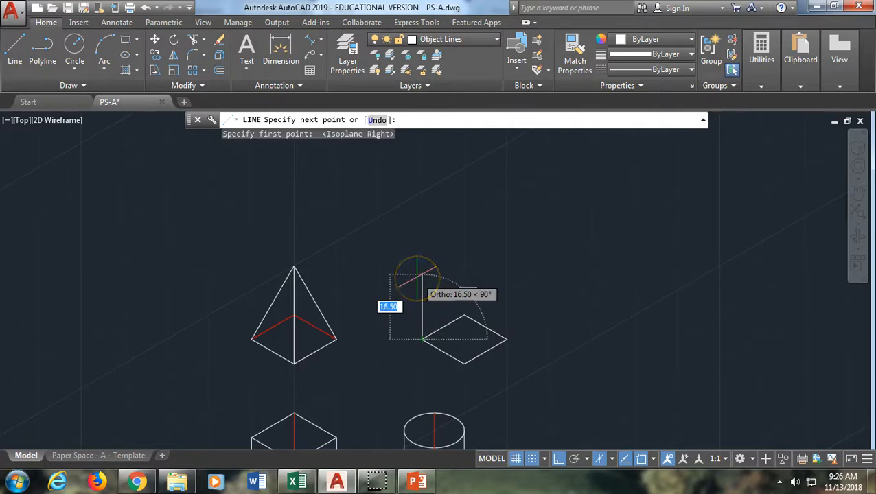
{"action": "type", "text": "25"}
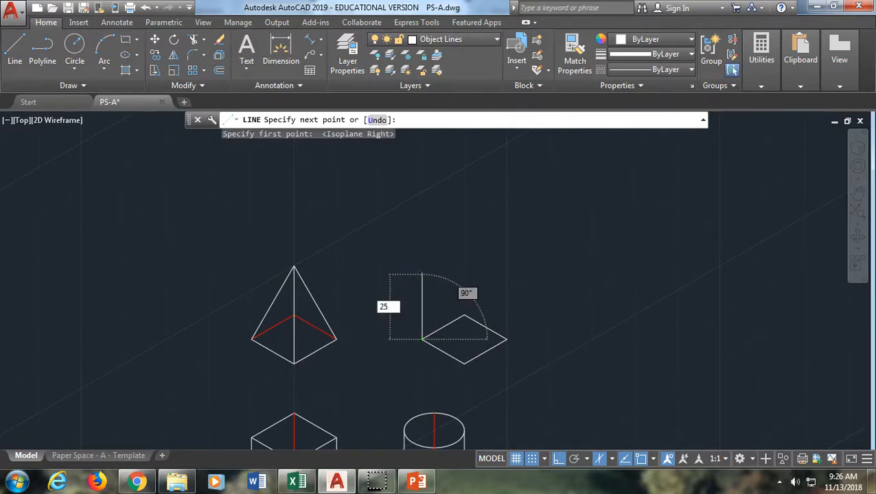
{"action": "key", "text": "Return"}
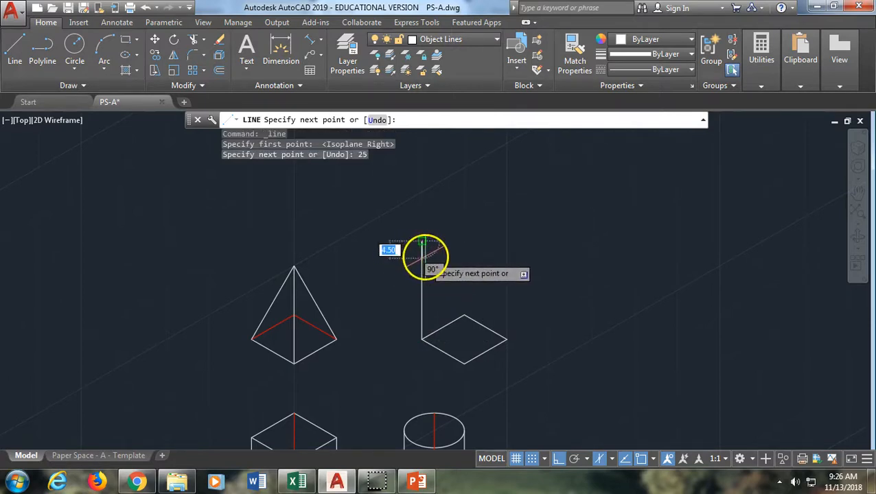
Draw a 25-unit vertical edge upward from the right corner of the prism base.
{"action": "key", "text": "Return"}
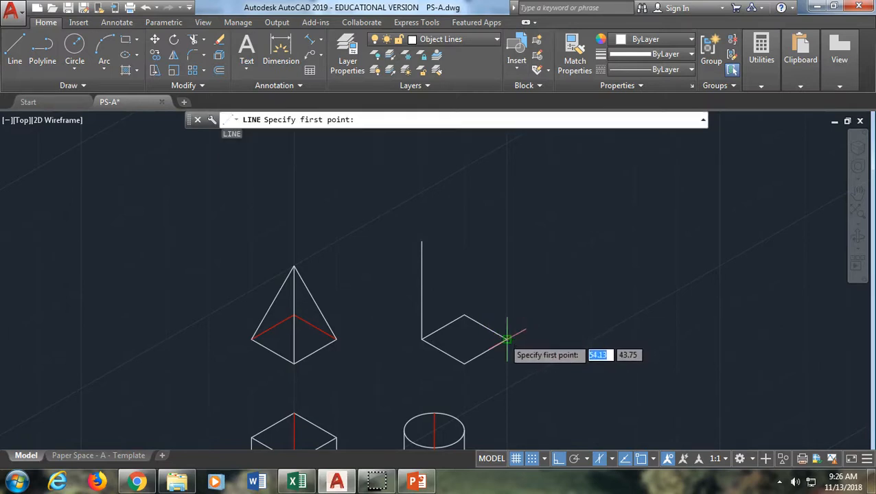
{"action": "left_click", "coordinate": [507, 338]}
{"action": "type", "text": "25"}
{"action": "key", "text": "Return"}
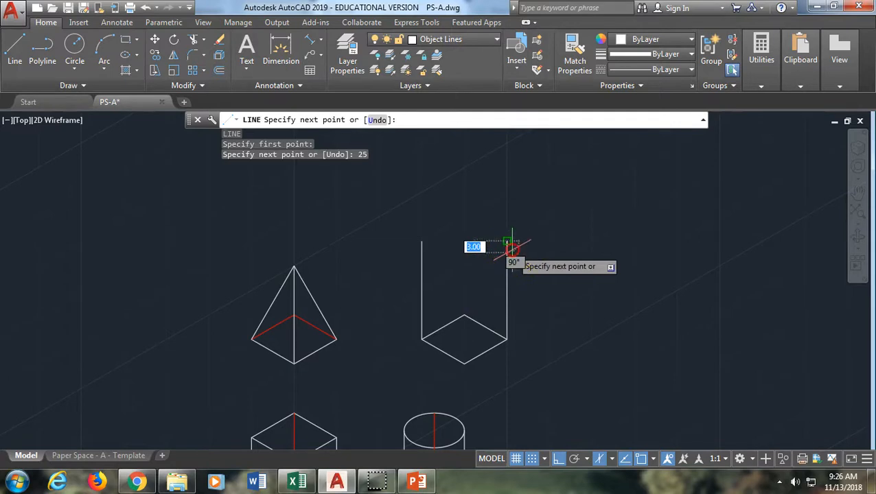
{"action": "key", "text": "Return"}
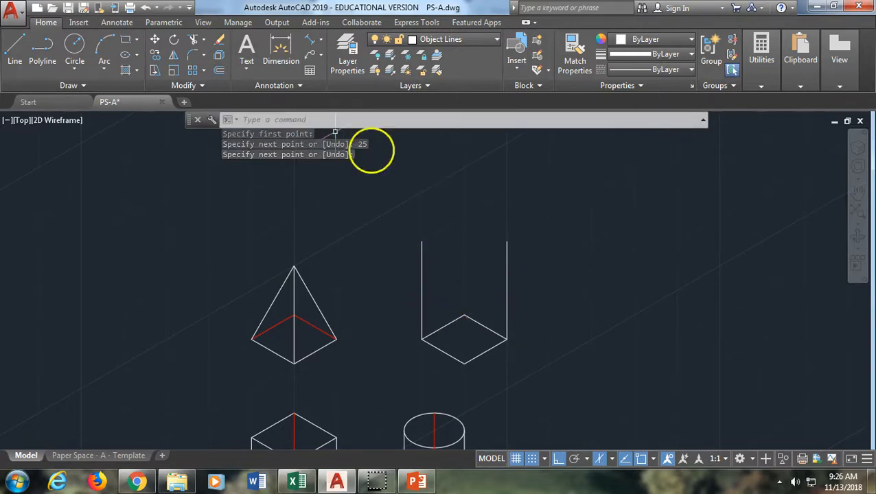
Draw a 25-unit vertical edge upward from the rear corner of the prism base.
{"action": "left_click", "coordinate": [17, 48]}
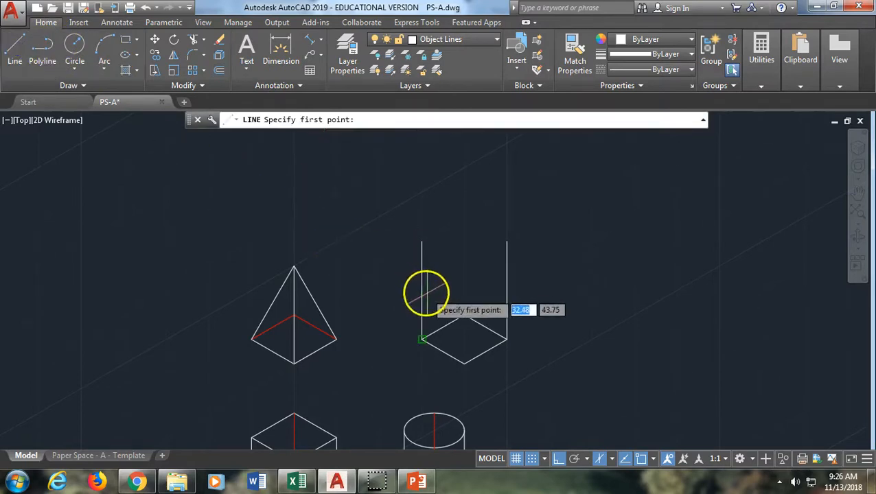
{"action": "left_click", "coordinate": [464, 315]}
{"action": "type", "text": "25"}
{"action": "key", "text": "Return"}
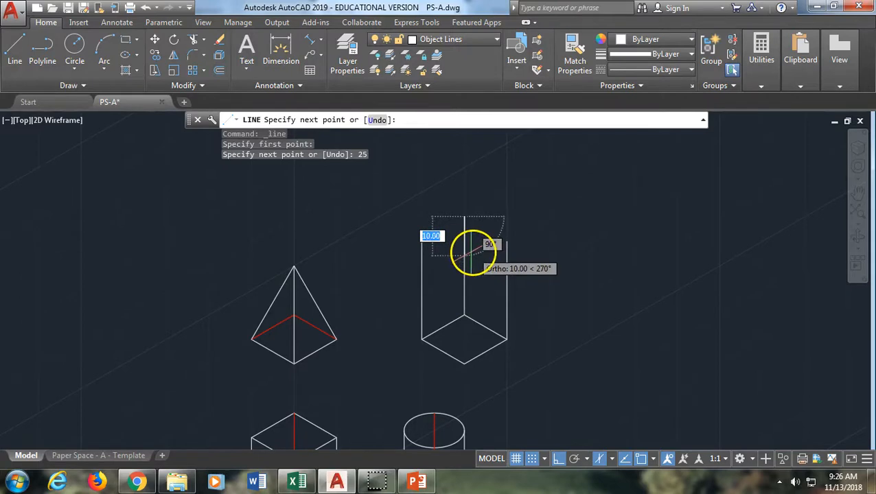
{"action": "key", "text": "Return"}
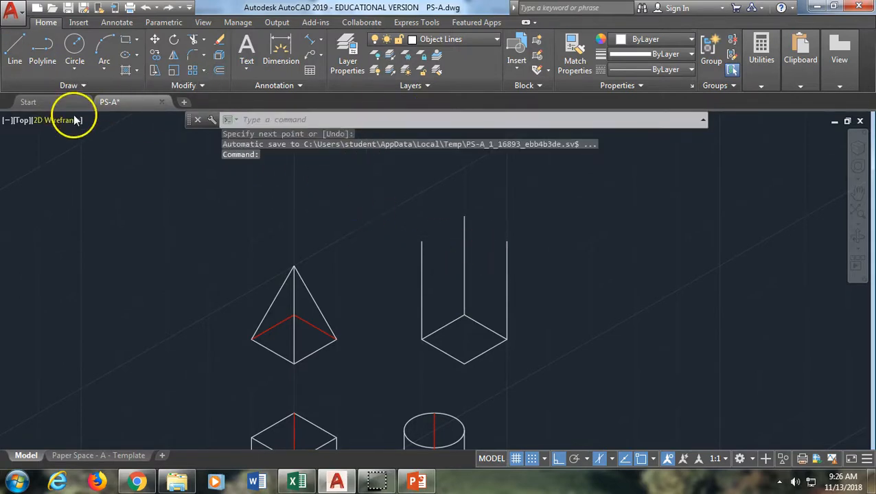
Draw the prism's closed top face in the top isoplane, joining the upper ends of the vertical edges with 12.5-unit sides.
{"action": "key", "text": "F5"}
{"action": "key", "text": "F5"}
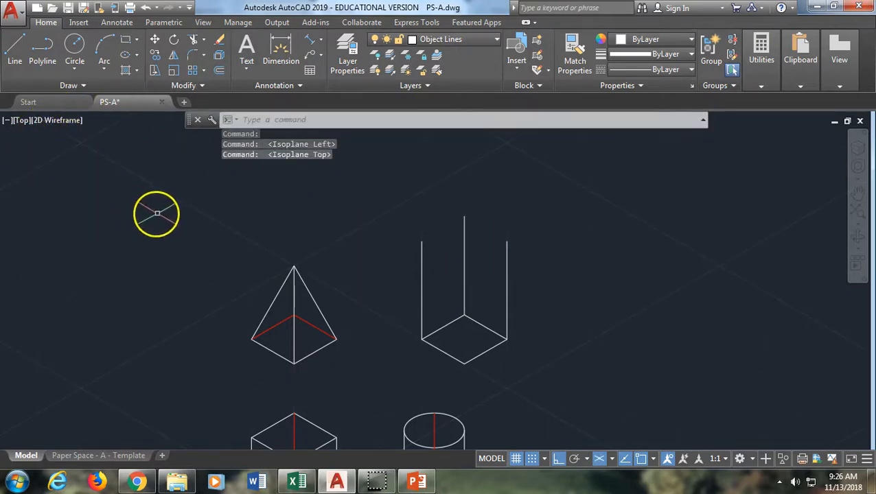
{"action": "left_click", "coordinate": [14, 45]}
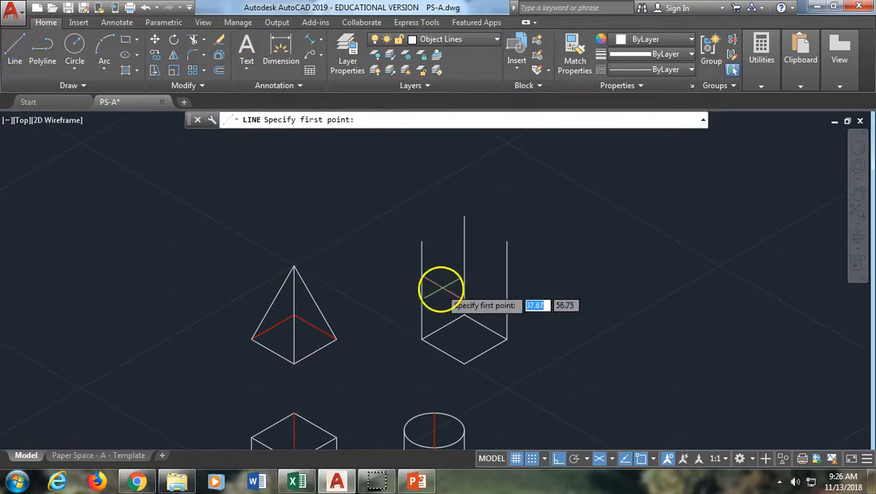
{"action": "left_click", "coordinate": [423, 241]}
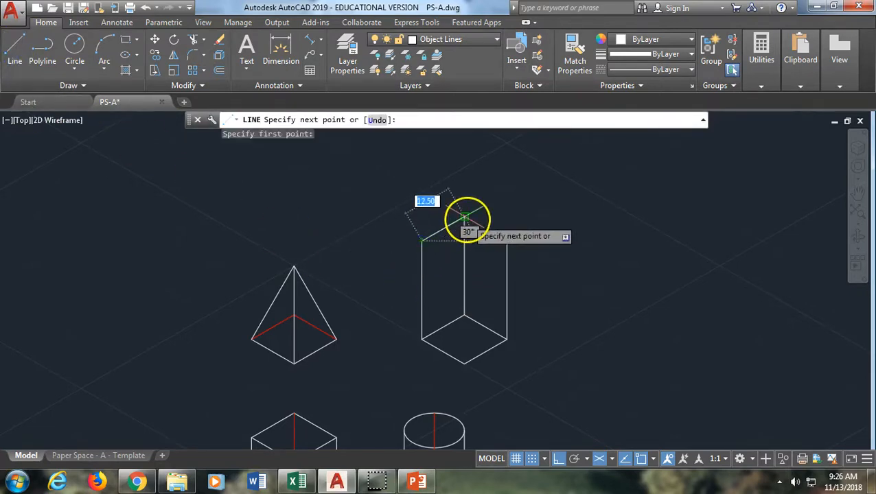
{"action": "left_click", "coordinate": [465, 217]}
{"action": "left_click", "coordinate": [506, 241]}
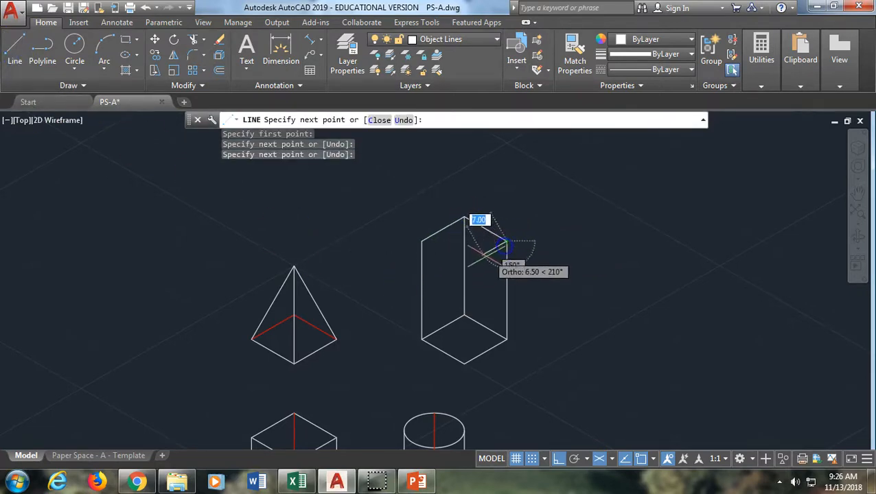
{"action": "left_click", "coordinate": [464, 266]}
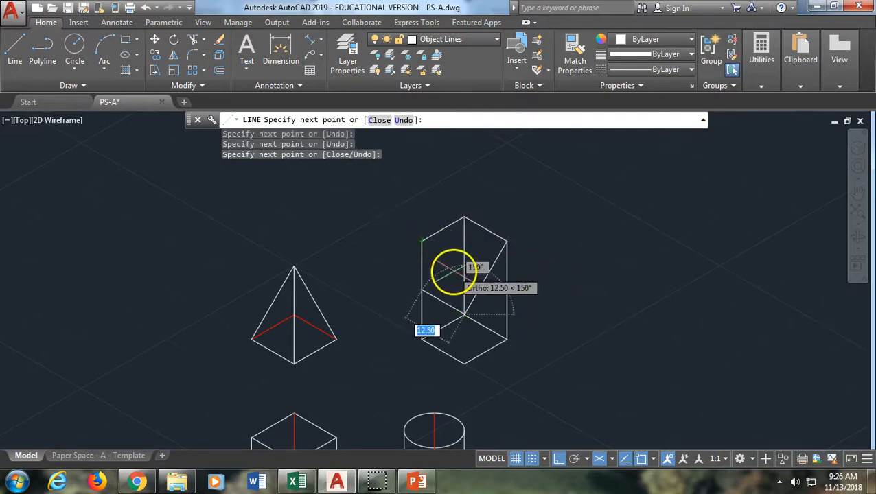
{"action": "key", "text": "Return"}
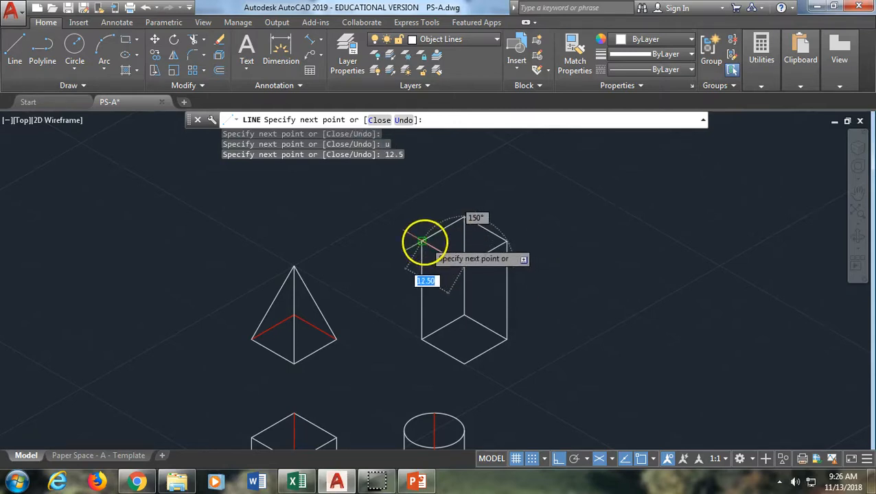
{"action": "key", "text": "Return"}
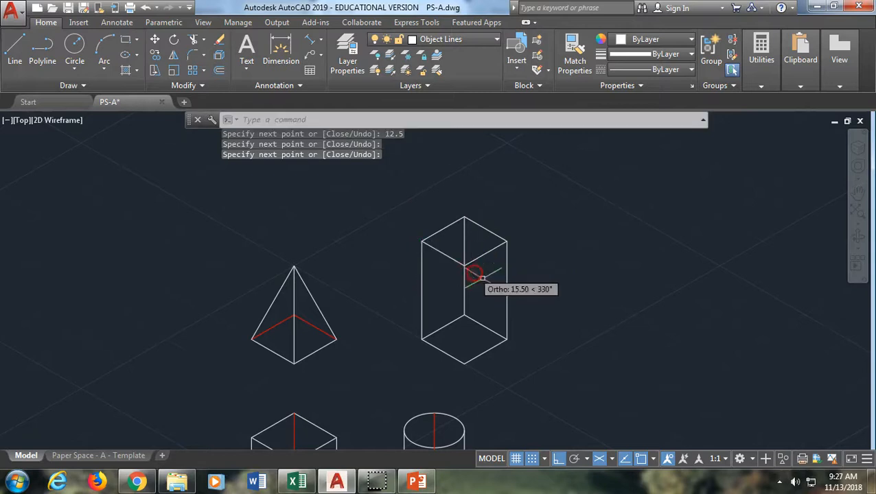
Draw a vertical line from the front corner of the prism base to its rear corner as the lower part of the front edge.
{"action": "scroll", "coordinate": [473, 371], "scroll_direction": "up", "scroll_amount": 3}
{"action": "scroll", "coordinate": [498, 348], "scroll_direction": "down", "scroll_amount": 4}
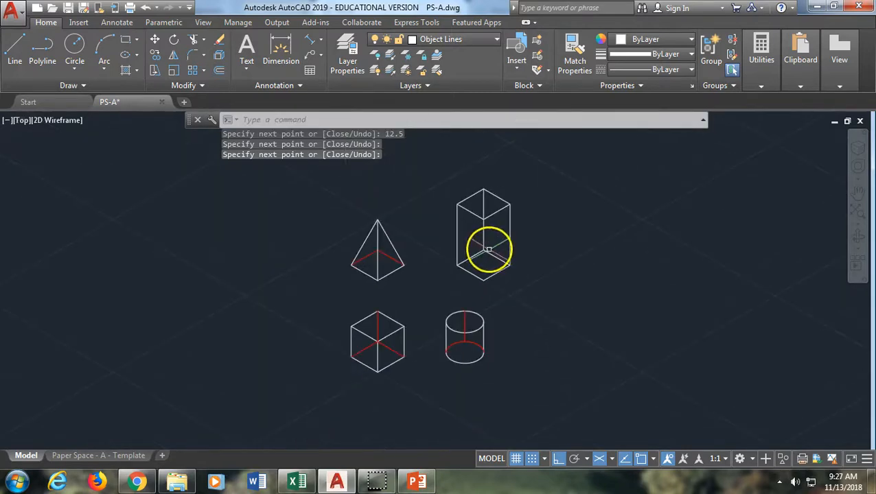
{"action": "scroll", "coordinate": [489, 253], "scroll_direction": "up", "scroll_amount": 1}
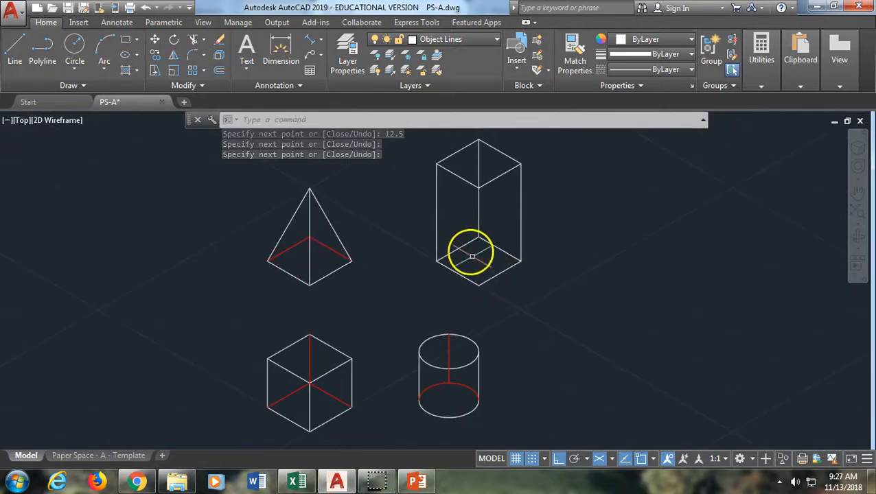
{"action": "left_click", "coordinate": [14, 48]}
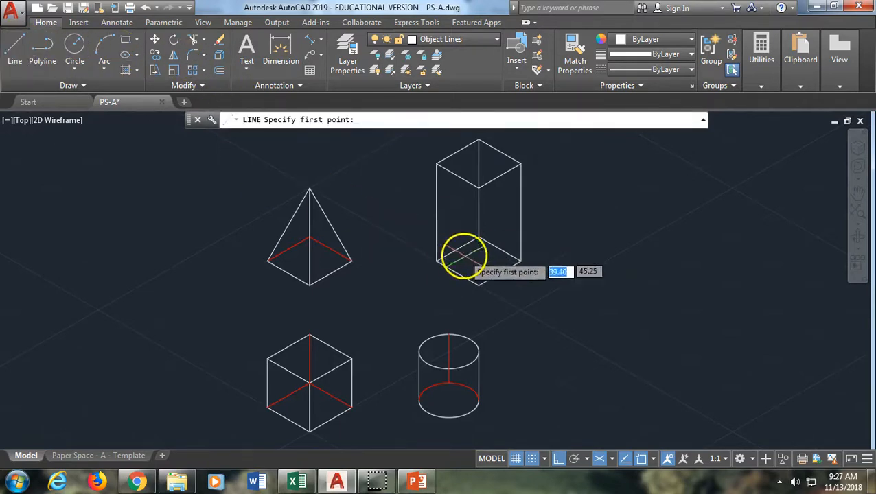
{"action": "left_click", "coordinate": [474, 284]}
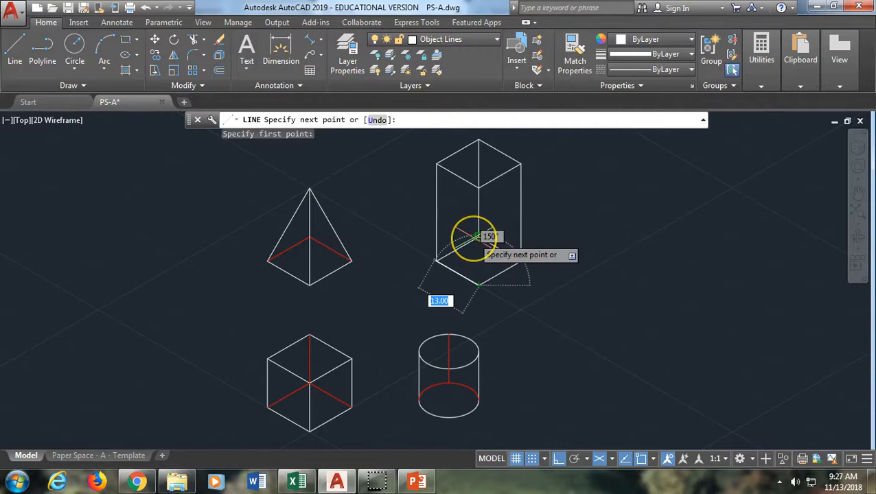
{"action": "scroll", "coordinate": [472, 238], "scroll_direction": "up", "scroll_amount": 8}
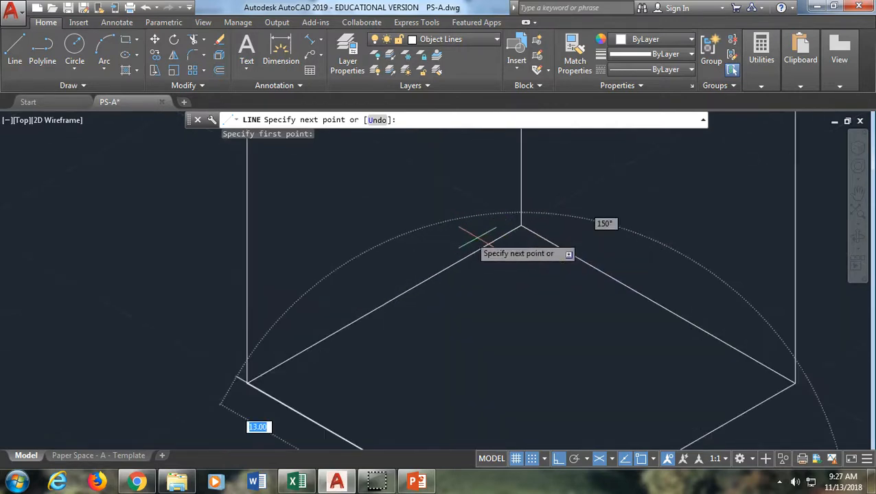
{"action": "left_click", "coordinate": [520, 227]}
{"action": "right_click", "coordinate": [514, 293]}
{"action": "scroll", "coordinate": [505, 308], "scroll_direction": "down", "scroll_amount": 8}
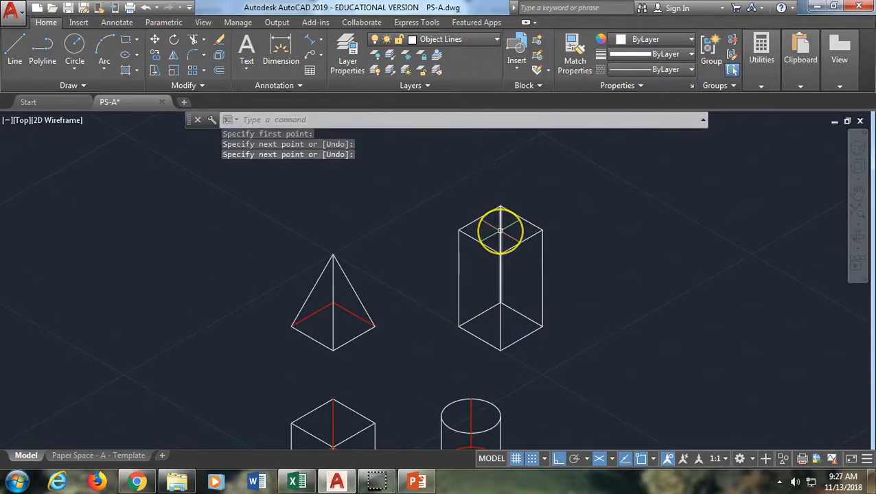
Shorten the prism's central vertical line by stretching its upper endpoint down to the top face's front corner, and clear the selection.
{"action": "key", "text": "Return"}
{"action": "left_click", "coordinate": [500, 278]}
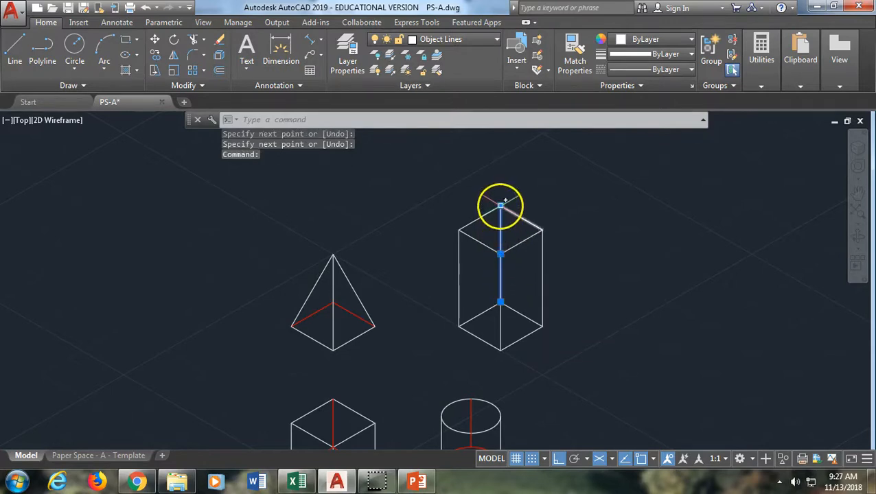
{"action": "left_click", "coordinate": [500, 206]}
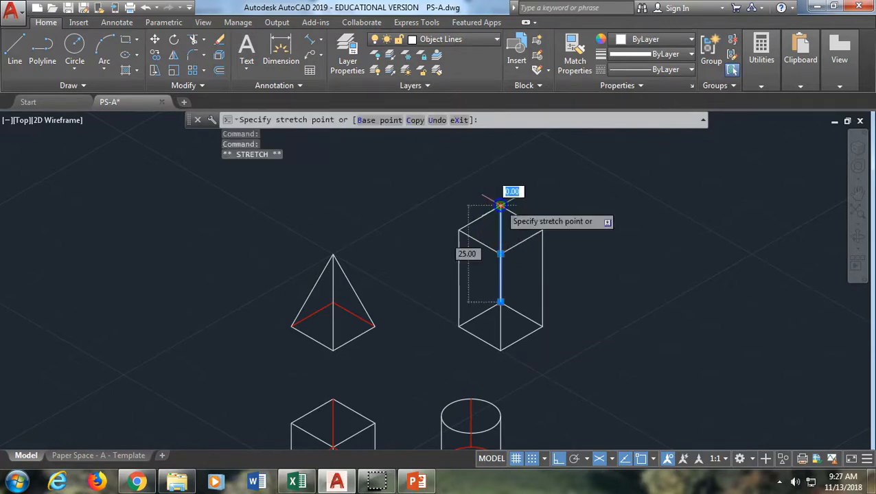
{"action": "left_click", "coordinate": [500, 254]}
{"action": "key", "text": "Escape"}
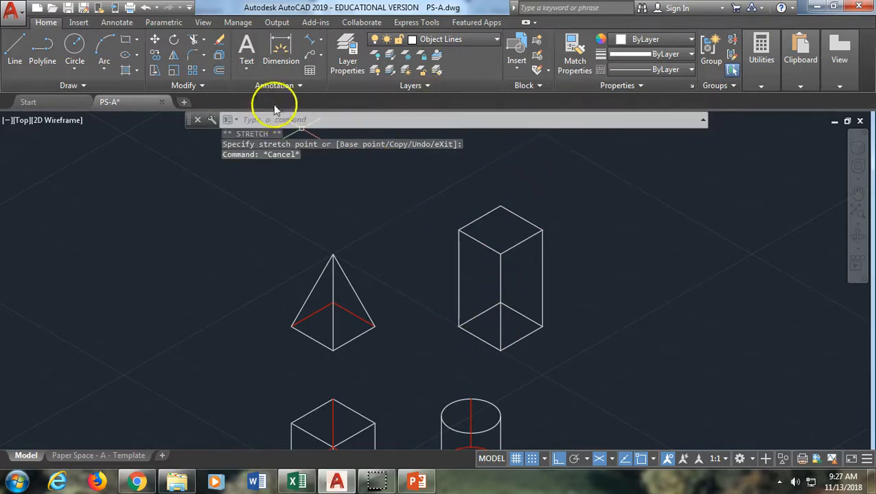
Make Hidden Lines the current layer and draw a vertical line from the top face's front corner to its rear corner in the right isoplane.
{"action": "left_click", "coordinate": [467, 39]}
{"action": "left_click", "coordinate": [480, 118]}
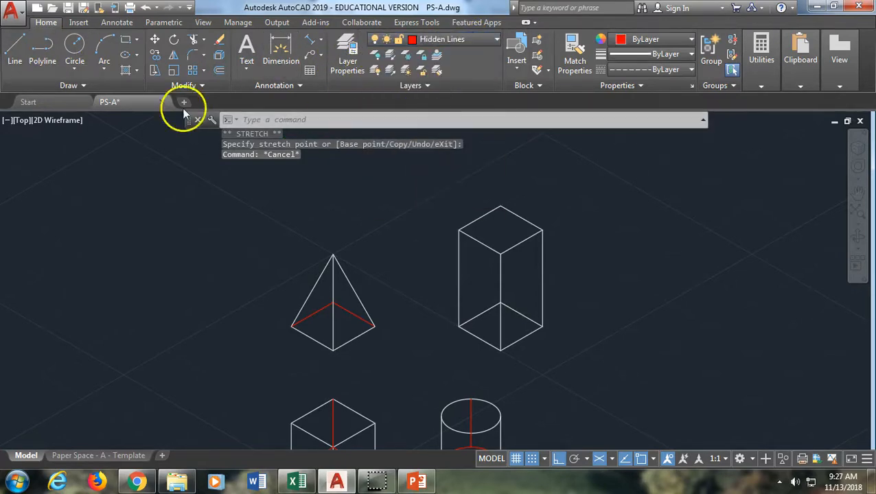
{"action": "left_click", "coordinate": [14, 49]}
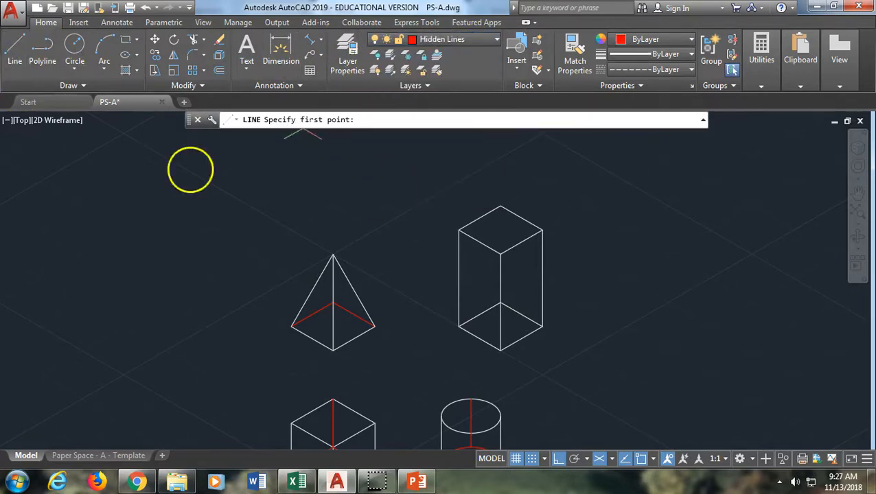
{"action": "left_click", "coordinate": [501, 253]}
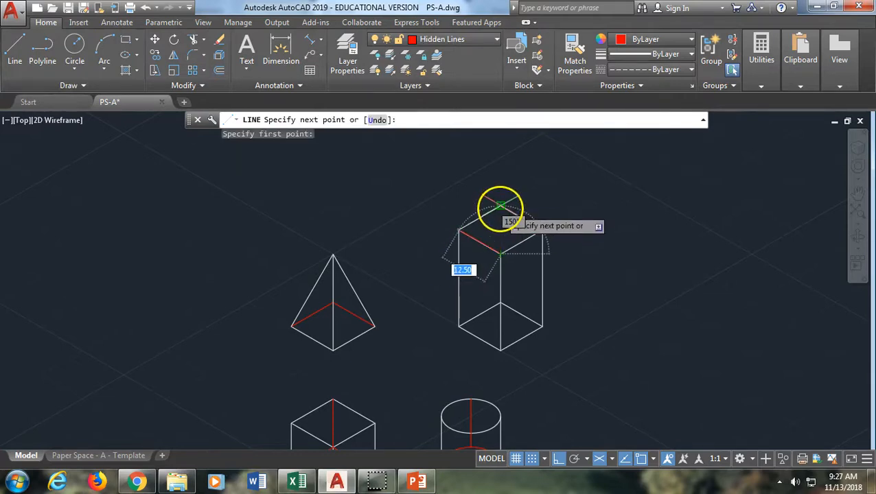
{"action": "key", "text": "F5"}
{"action": "left_click", "coordinate": [500, 206]}
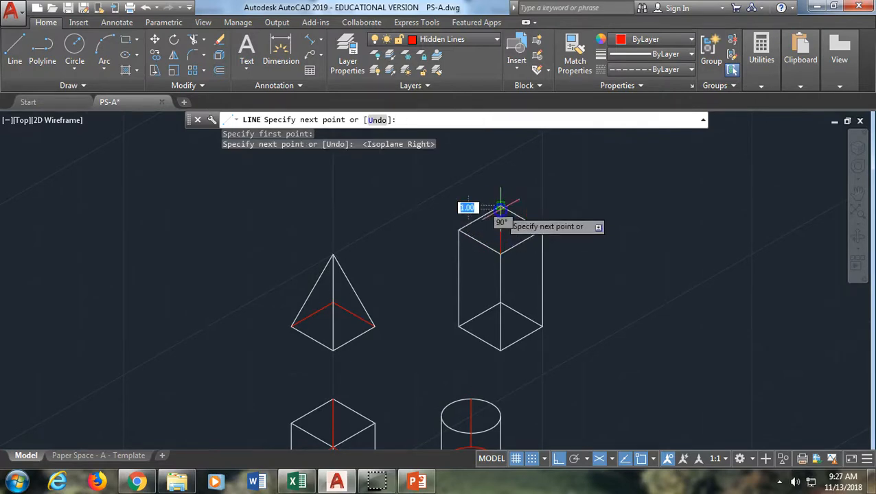
{"action": "key", "text": "Return"}
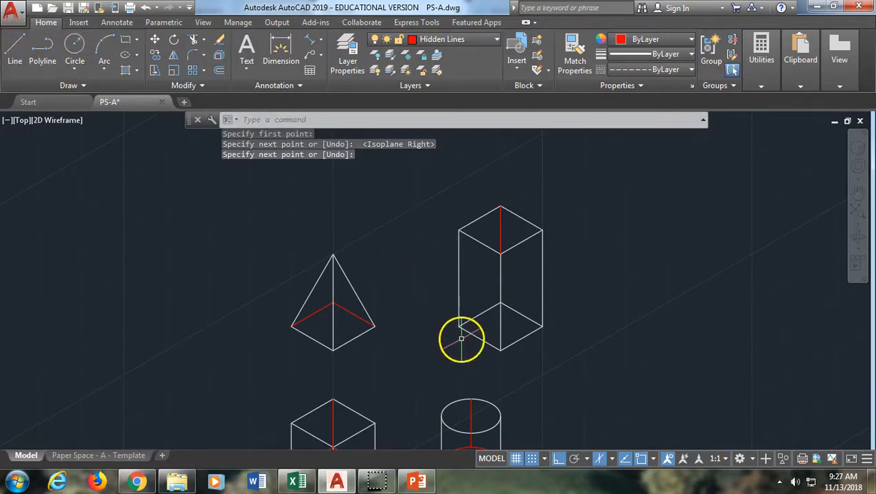
Move the prism base's two rear edges to the Hidden Lines layer and clear the selection.
{"action": "left_click", "coordinate": [480, 313]}
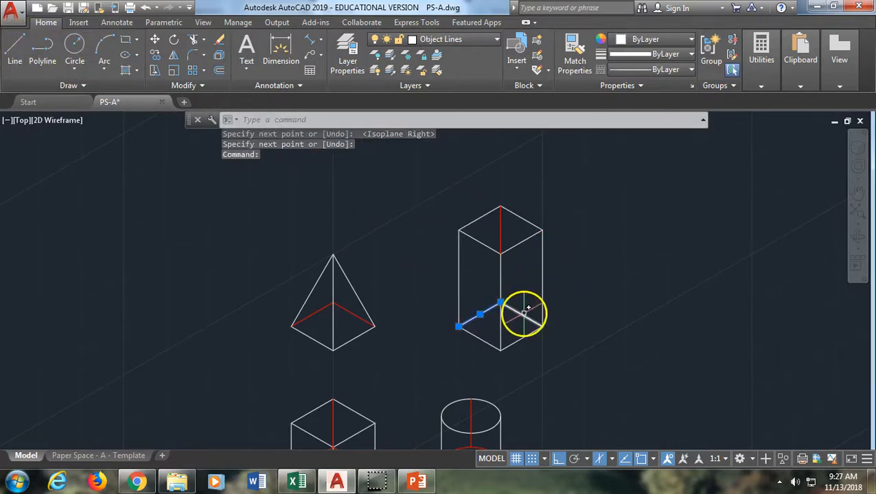
{"action": "left_click", "coordinate": [523, 314]}
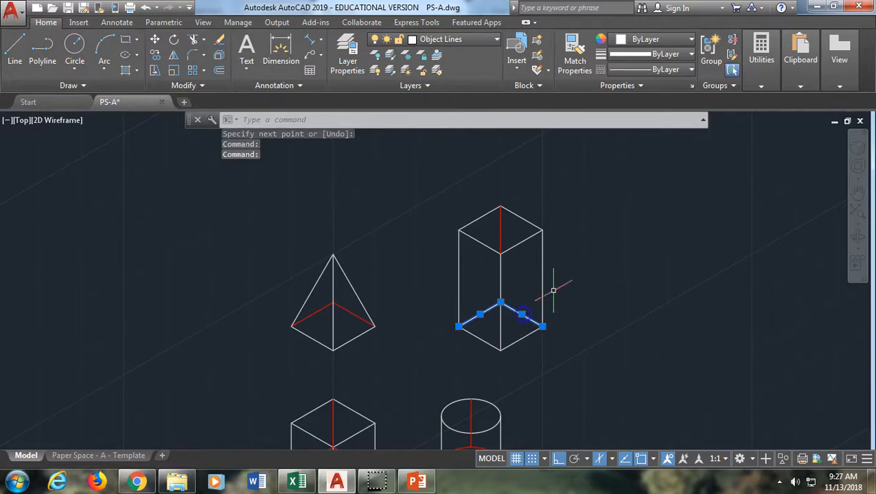
{"action": "left_click", "coordinate": [467, 43]}
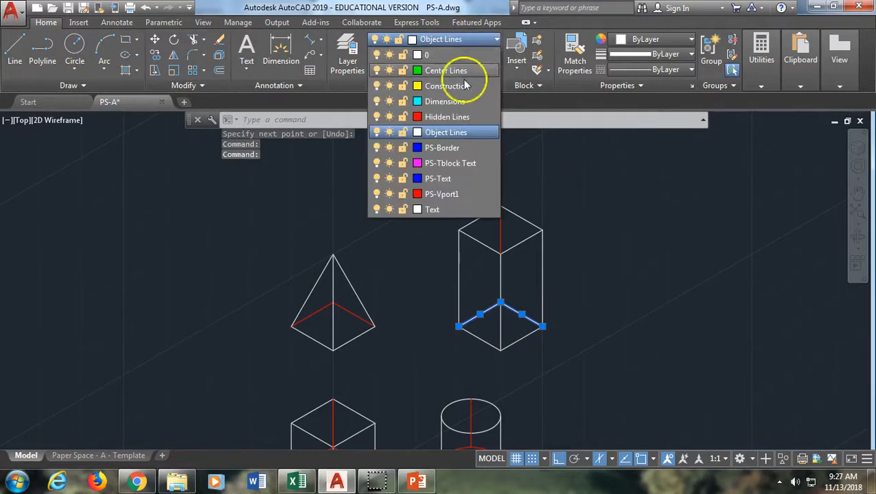
{"action": "left_click", "coordinate": [479, 117]}
{"action": "key", "text": "Escape"}
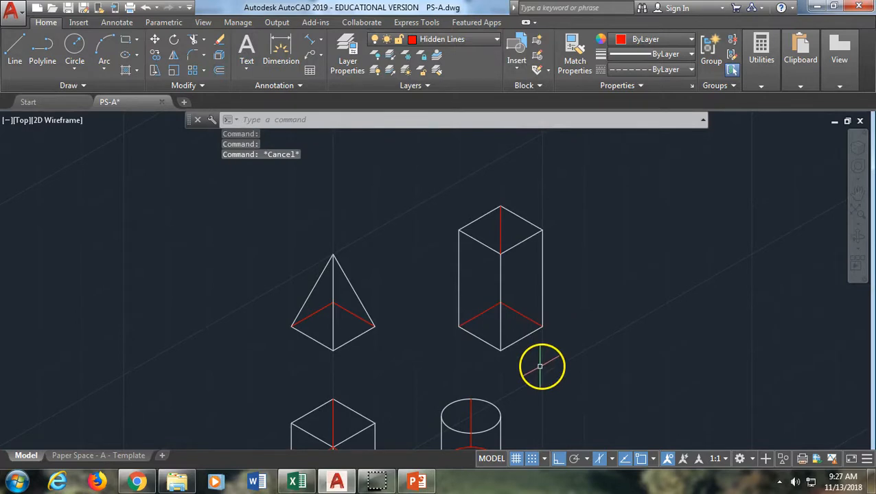
Set the drawing's linetype scale factor to 2 with LTSCALE.
{"action": "scroll", "coordinate": [428, 367], "scroll_direction": "down", "scroll_amount": 4}
{"action": "scroll", "coordinate": [416, 364], "scroll_direction": "up", "scroll_amount": 4}
{"action": "middle_click_drag", "start_coordinate": [416, 363], "coordinate": [375, 199]}
{"action": "scroll", "coordinate": [375, 231], "scroll_direction": "down", "scroll_amount": 3}
{"action": "middle_click_drag", "start_coordinate": [371, 239], "coordinate": [374, 303]}
{"action": "type", "text": "LTS"}
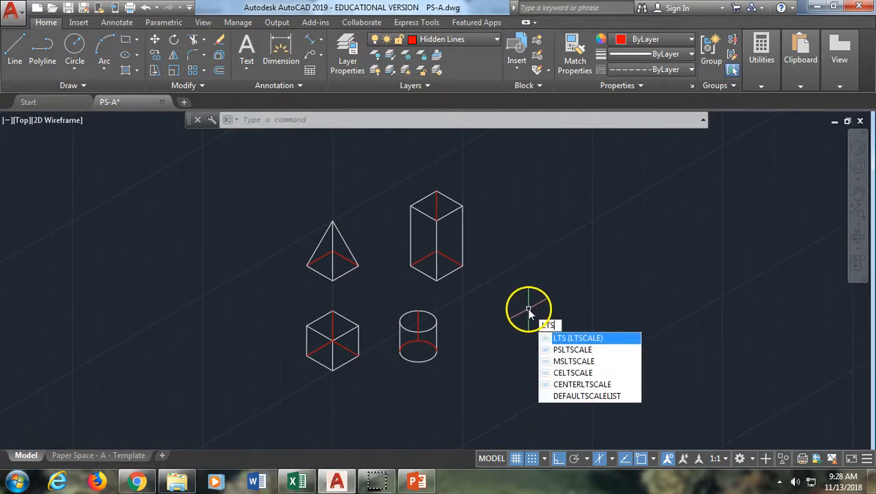
{"action": "left_click", "coordinate": [556, 338]}
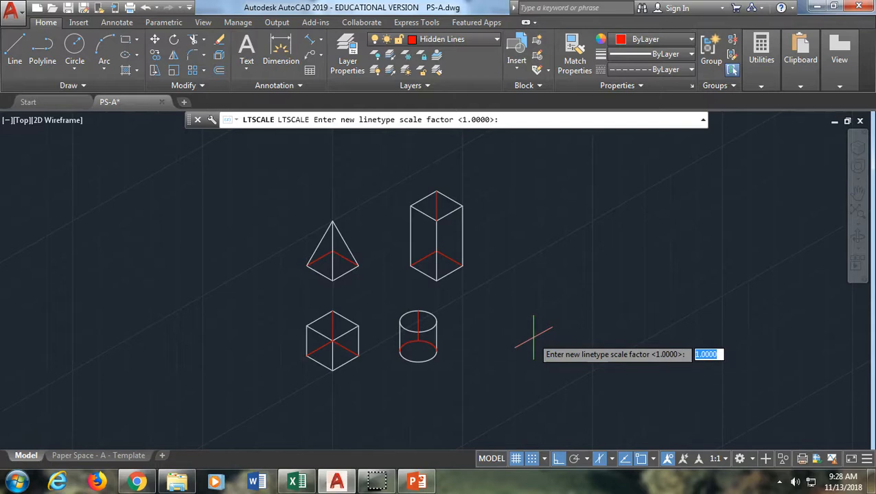
{"action": "type", "text": "2"}
{"action": "key", "text": "Return"}
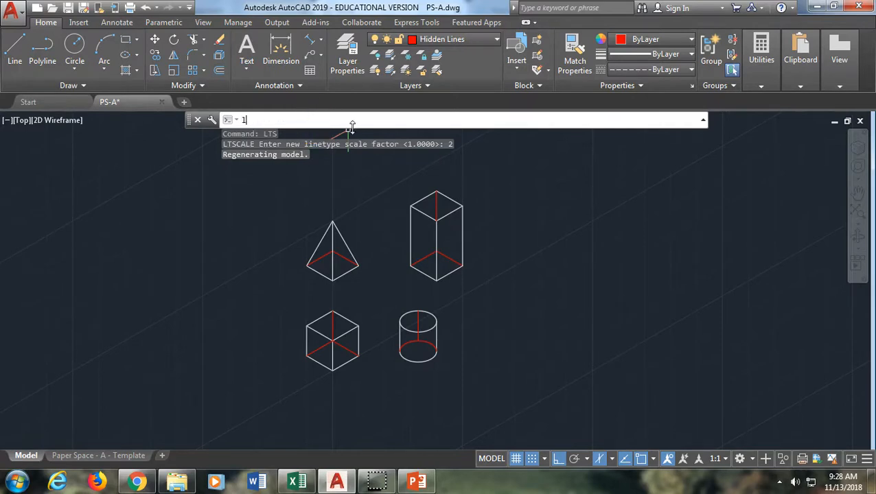
Set the drawing's linetype scale factor to 10 with LTSCALE.
{"action": "type", "text": "lts"}
{"action": "key", "text": "Return"}
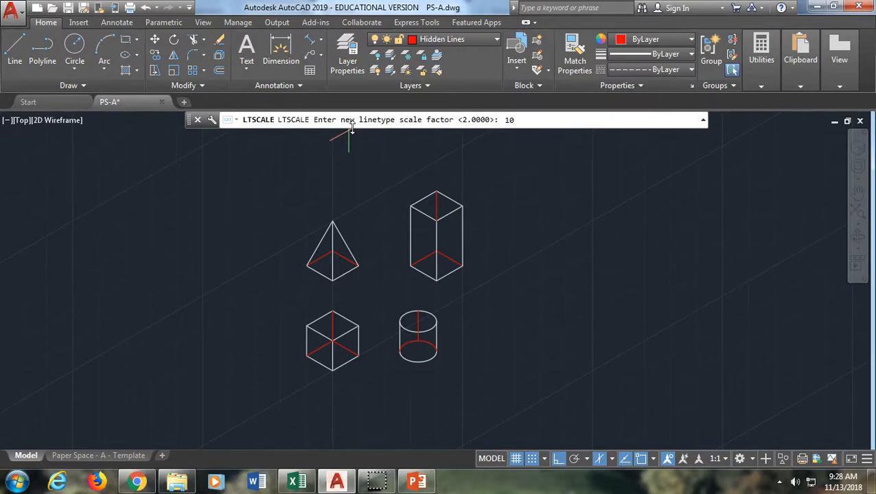
{"action": "type", "text": "10"}
{"action": "key", "text": "Return"}
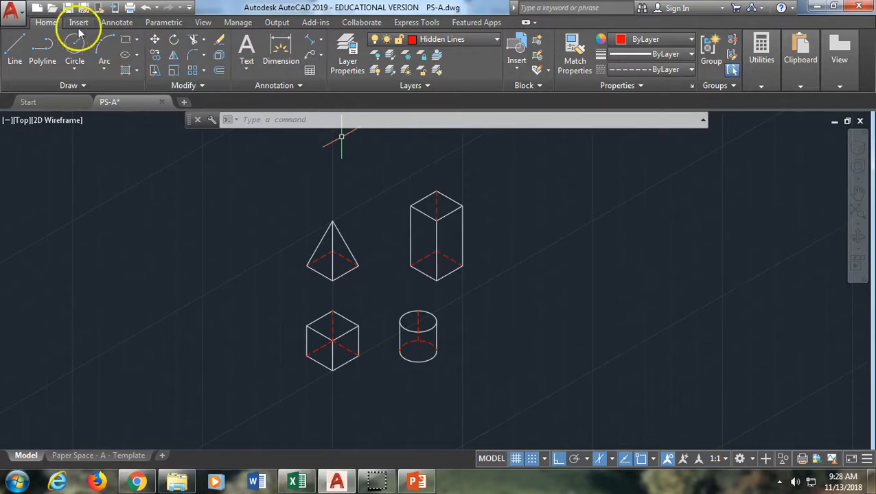
Move the whole rectangular prism down and to the left along the 210° isometric direction, closer to the pyramid and cylinder.
{"action": "left_click", "coordinate": [154, 42]}
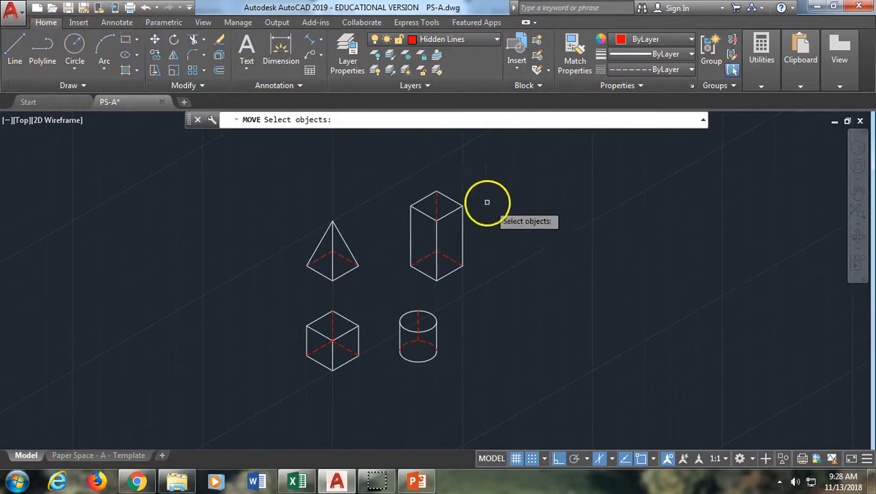
{"action": "left_click", "coordinate": [457, 182]}
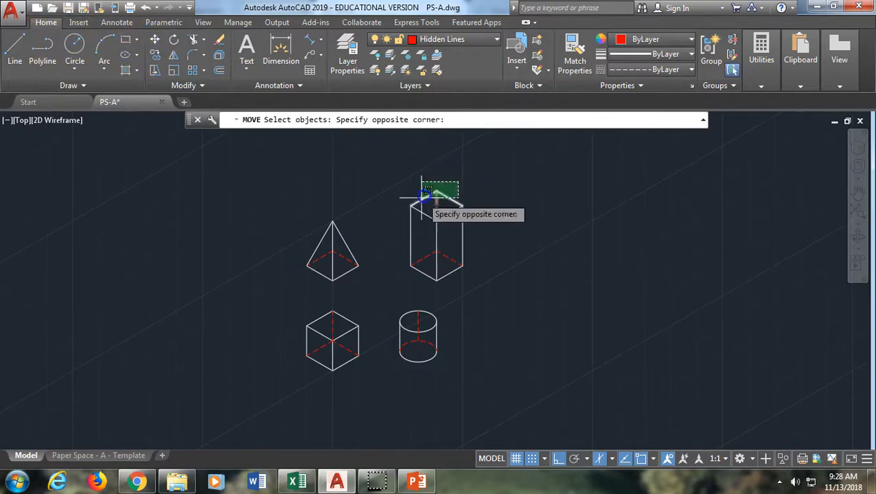
{"action": "left_click", "coordinate": [407, 295]}
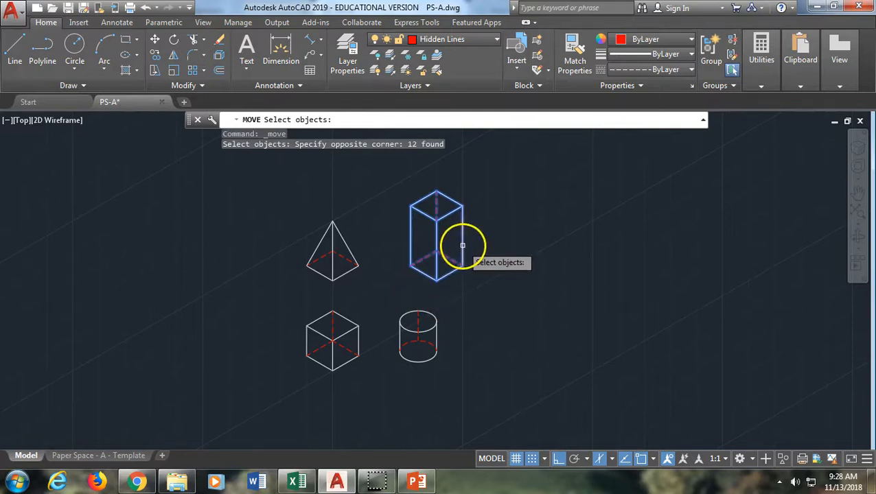
{"action": "left_click", "coordinate": [462, 242]}
{"action": "key", "text": "Return"}
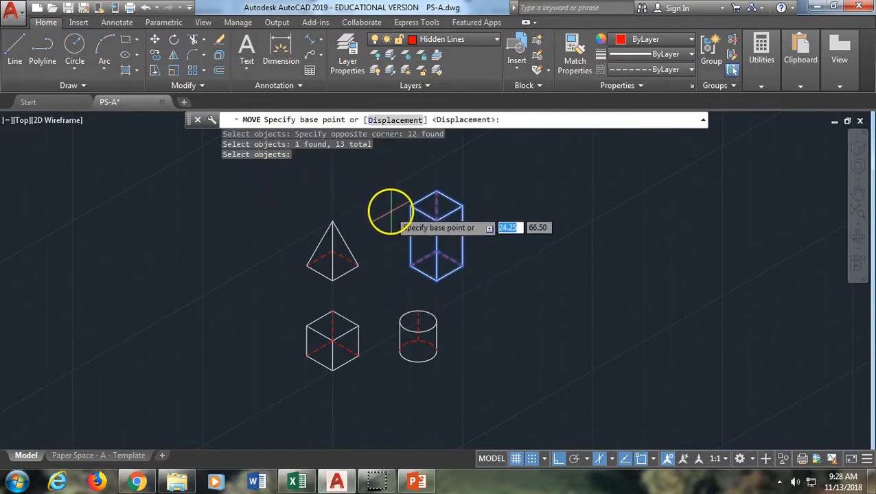
{"action": "left_click", "coordinate": [408, 206]}
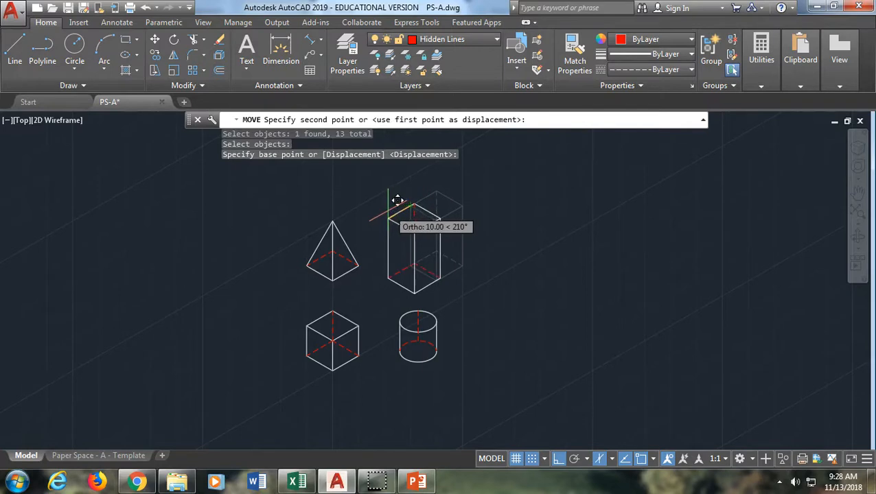
{"action": "left_click", "coordinate": [392, 200]}
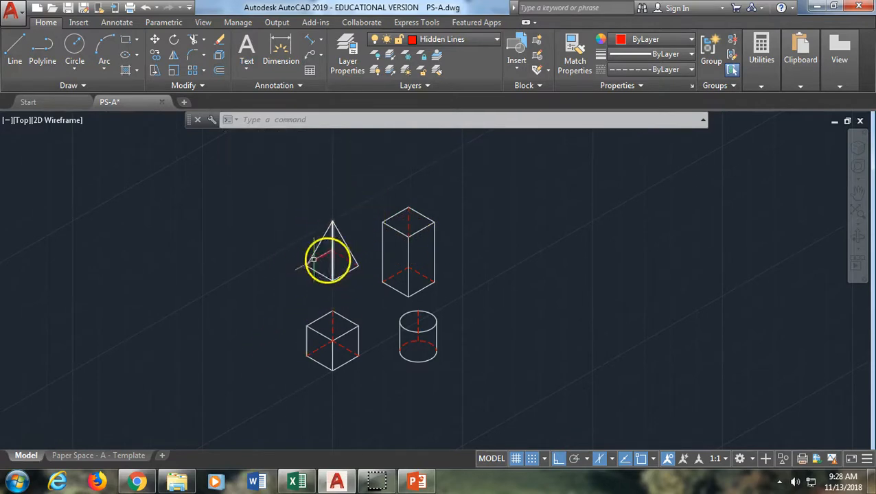
Make Dimensions the current layer.
{"action": "left_click", "coordinate": [454, 39]}
{"action": "left_click", "coordinate": [472, 103]}
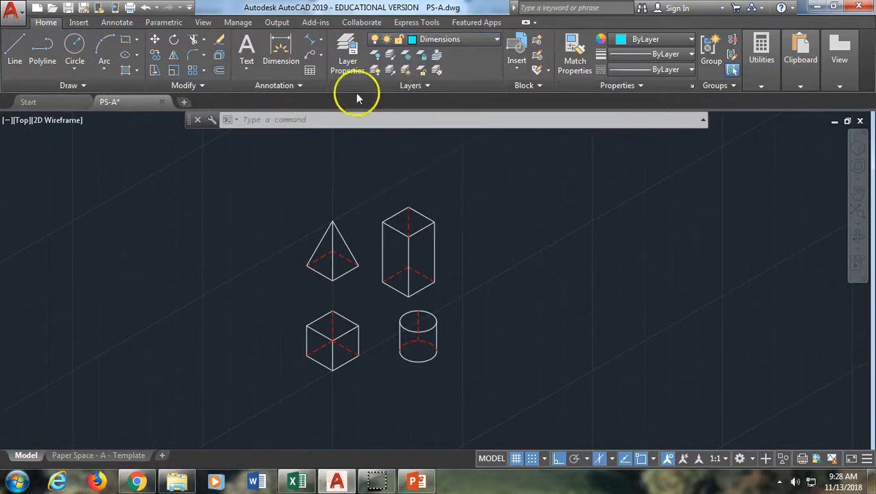
{"action": "left_click", "coordinate": [310, 43]}
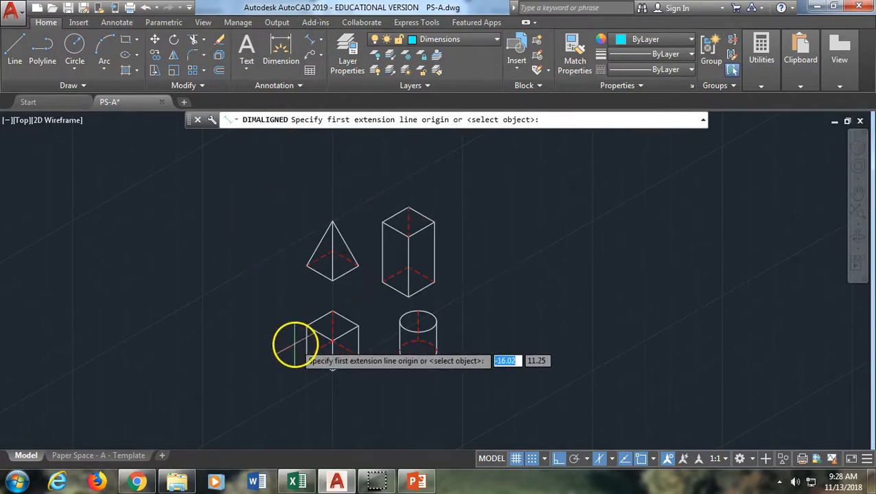
{"action": "left_click", "coordinate": [305, 328]}
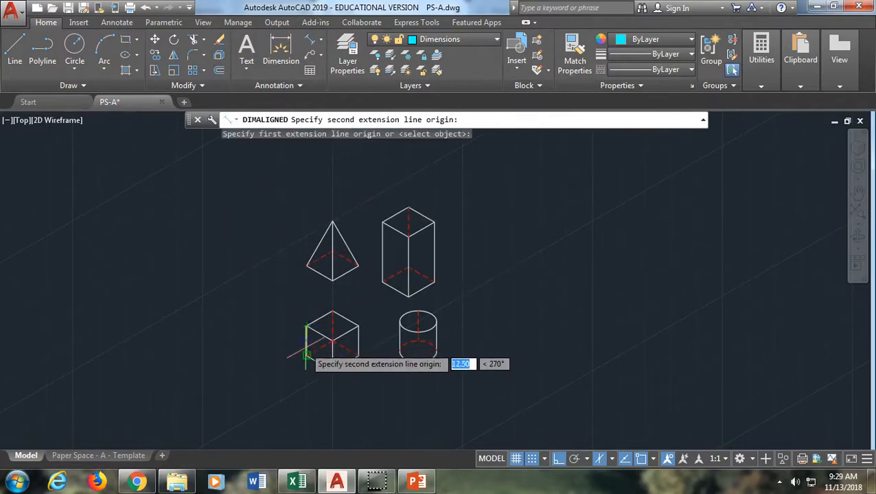
{"action": "left_click", "coordinate": [295, 355]}
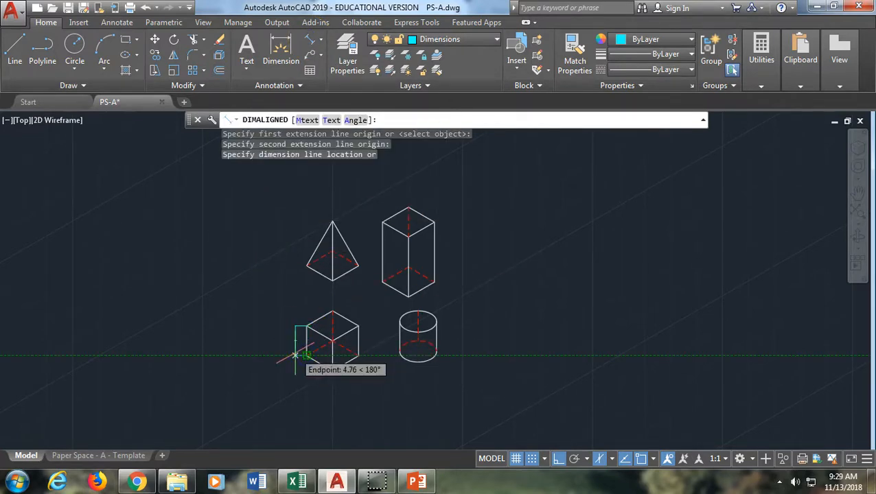
{"action": "key", "text": "Escape"}
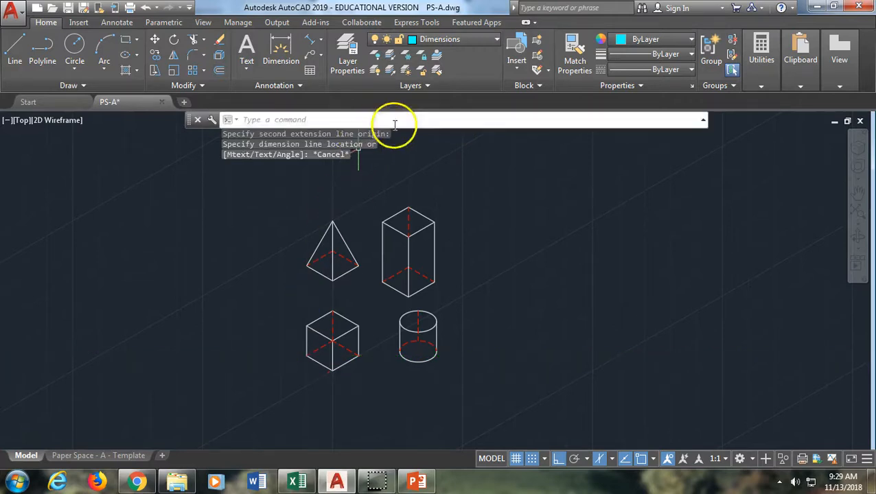
Open the Standard dimension style for modification and set its arrow size to 0.125.
{"action": "left_click", "coordinate": [115, 22]}
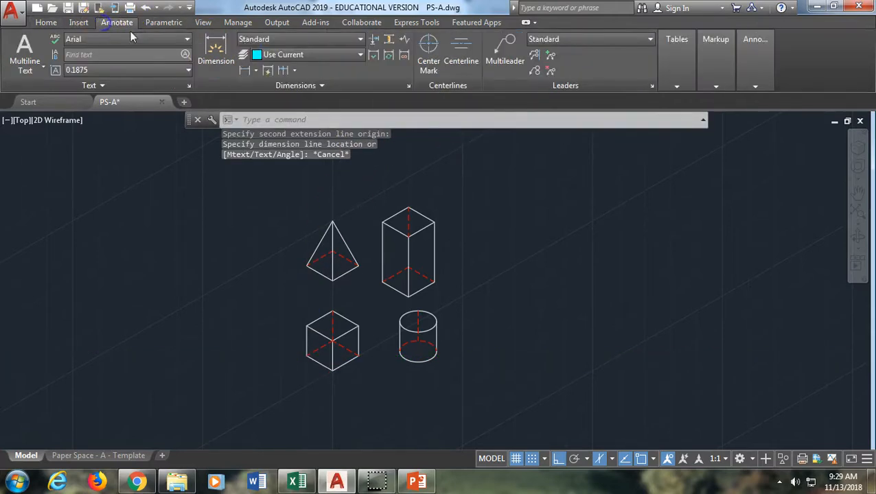
{"action": "left_click", "coordinate": [408, 85]}
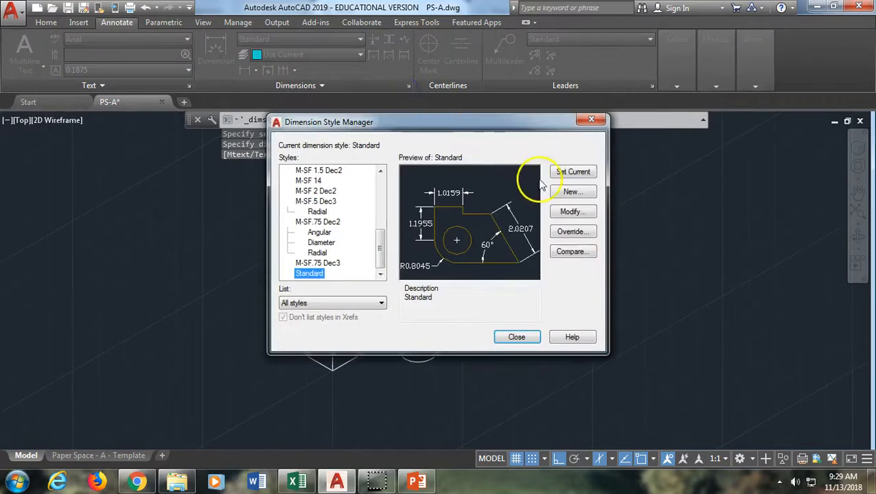
{"action": "left_click", "coordinate": [572, 214]}
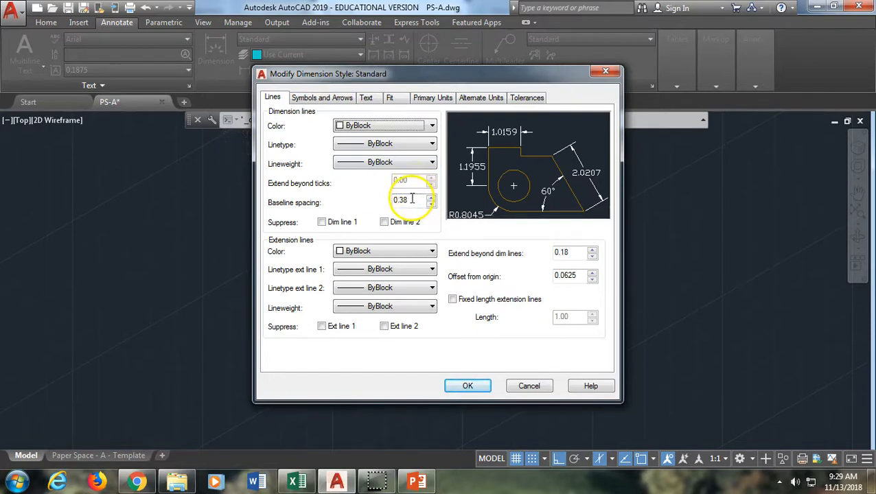
{"action": "left_click", "coordinate": [338, 100]}
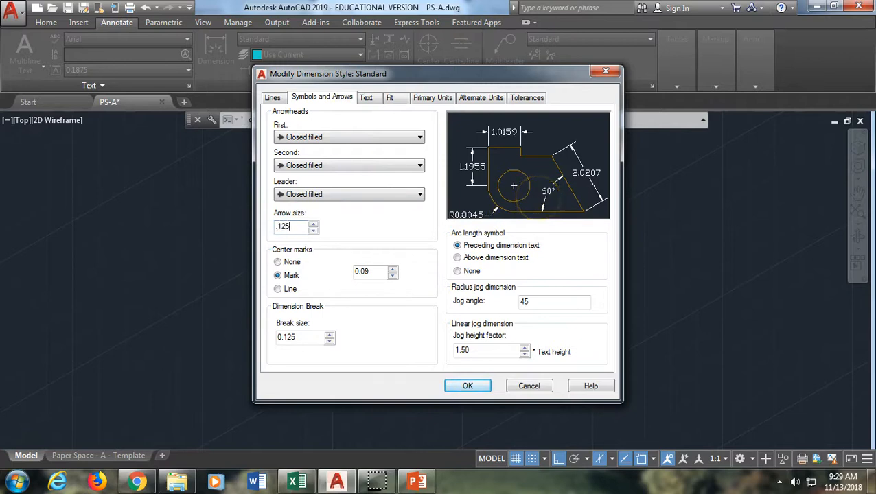
Set the Standard dimension style's text height to 0.125 and its text style to Arial.
{"action": "left_click", "coordinate": [367, 97]}
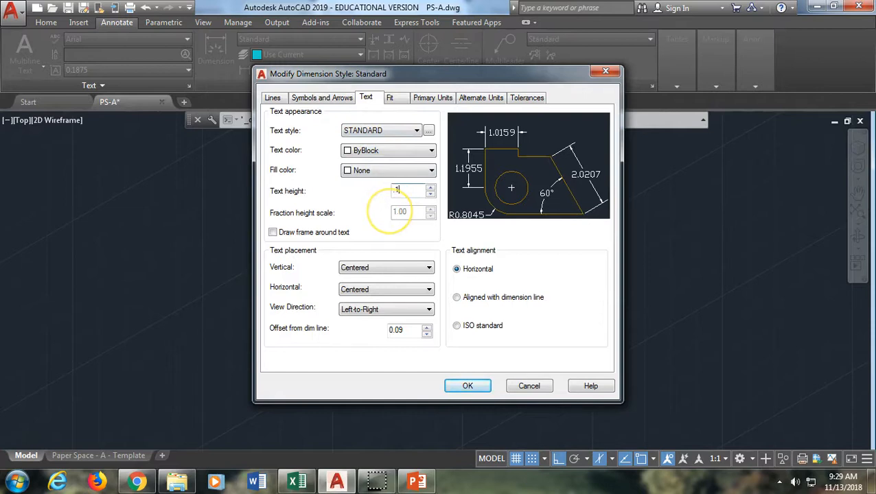
{"action": "left_click", "coordinate": [383, 131]}
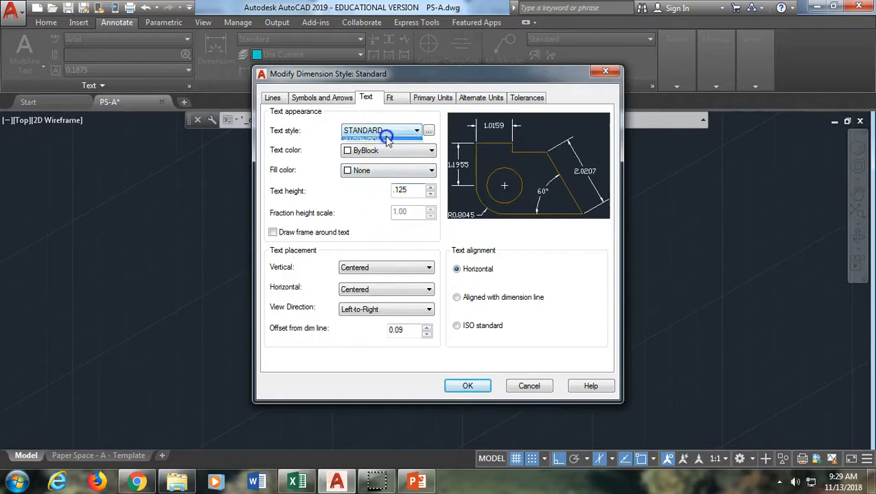
{"action": "left_click", "coordinate": [388, 146]}
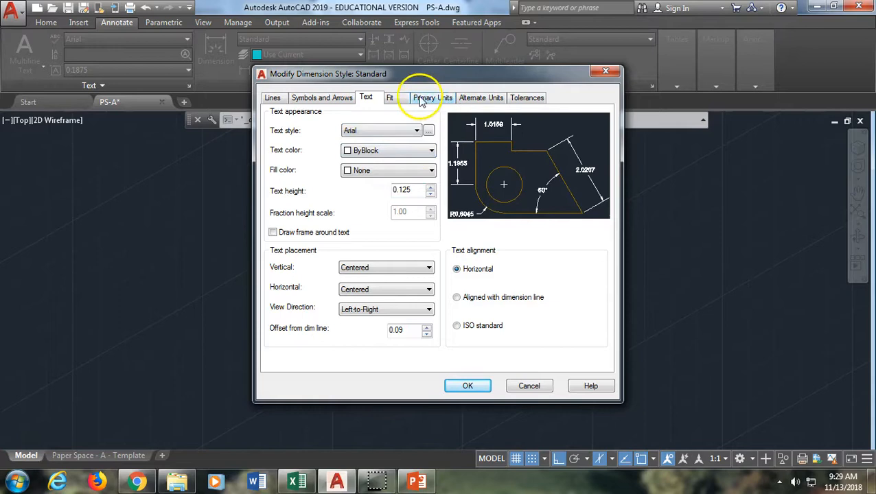
Set the Standard dimension style's overall scale to 10 and linear precision to 0.00, then save it and close the Dimension Style Manager.
{"action": "left_click", "coordinate": [397, 98]}
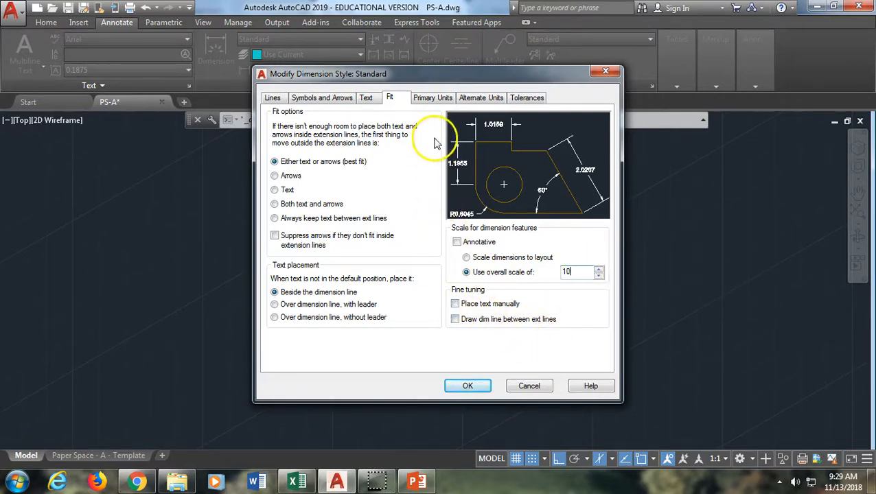
{"action": "left_click", "coordinate": [443, 98]}
{"action": "left_click", "coordinate": [385, 142]}
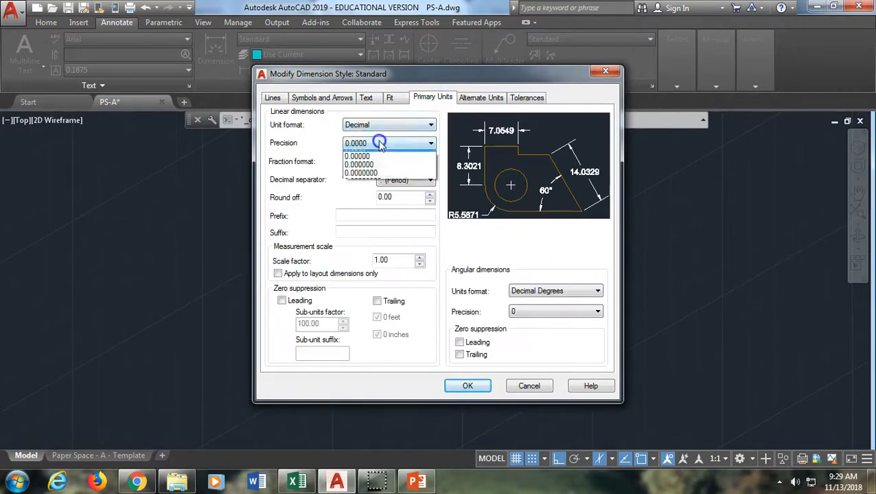
{"action": "left_click", "coordinate": [354, 169]}
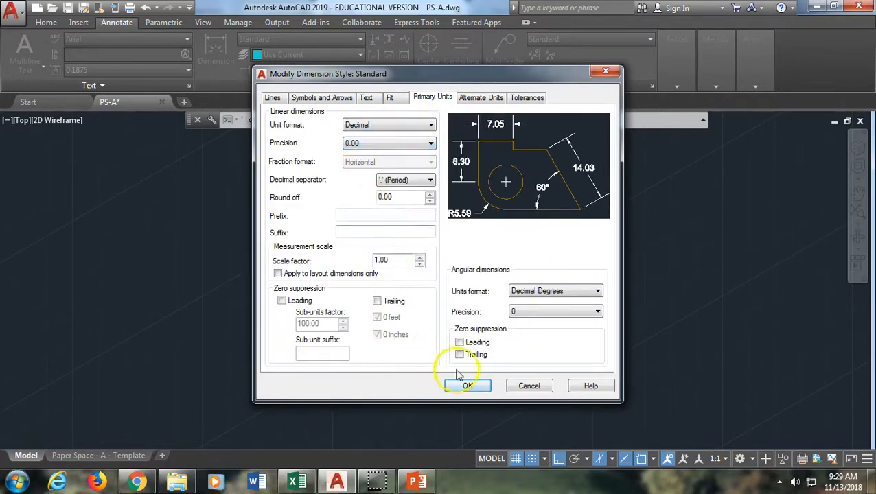
{"action": "left_click", "coordinate": [466, 388]}
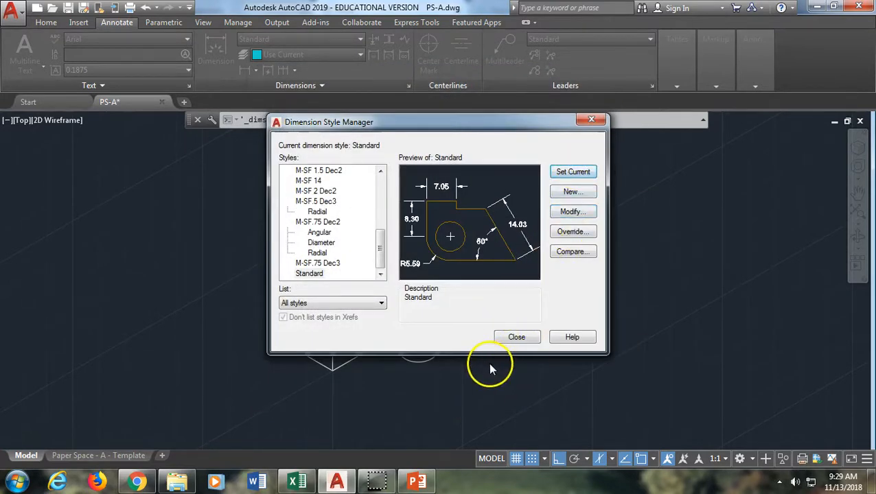
{"action": "left_click", "coordinate": [508, 337]}
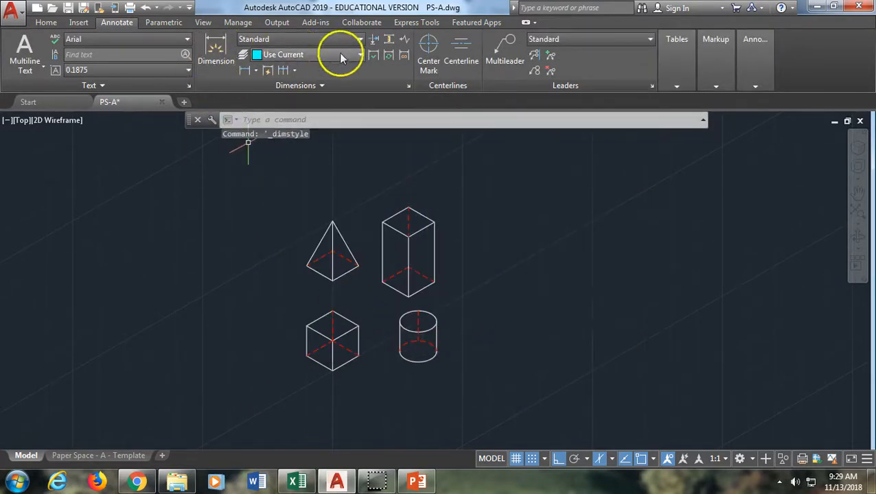
Add an aligned dimension to the cube's left vertical edge, placing the dimension line to the left of the cube.
{"action": "left_click", "coordinate": [255, 70]}
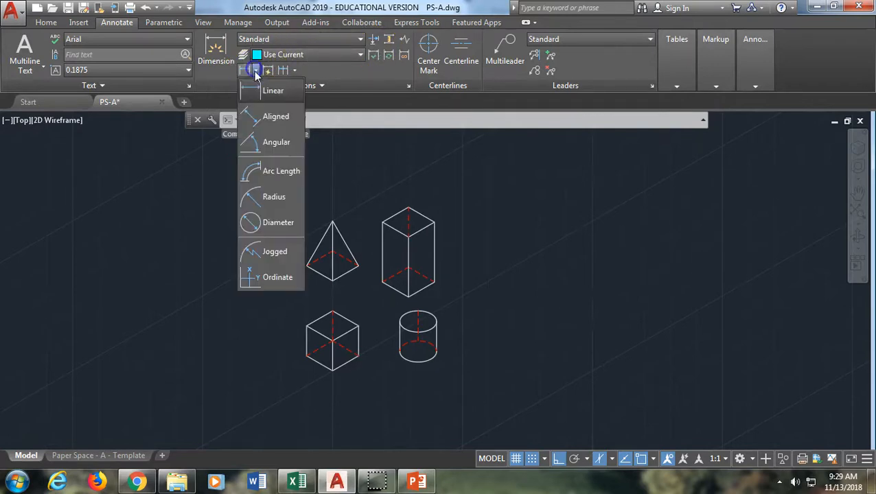
{"action": "left_click", "coordinate": [273, 117]}
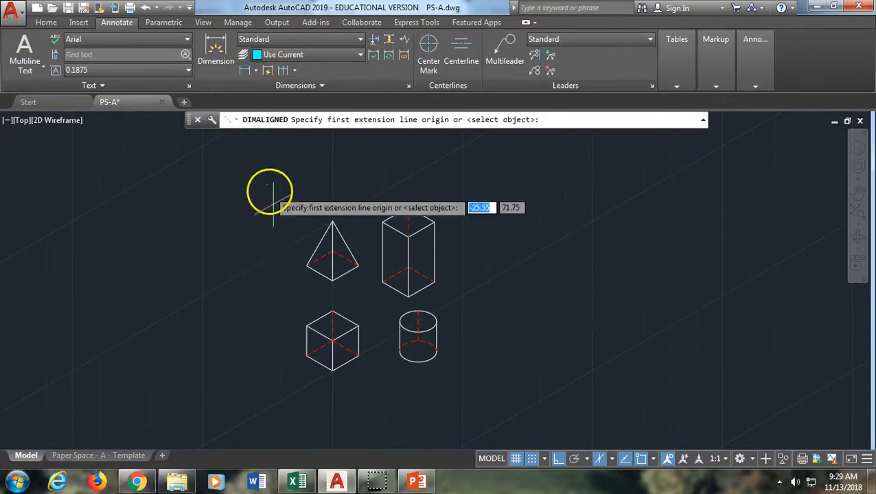
{"action": "left_click", "coordinate": [307, 327]}
{"action": "left_click", "coordinate": [307, 358]}
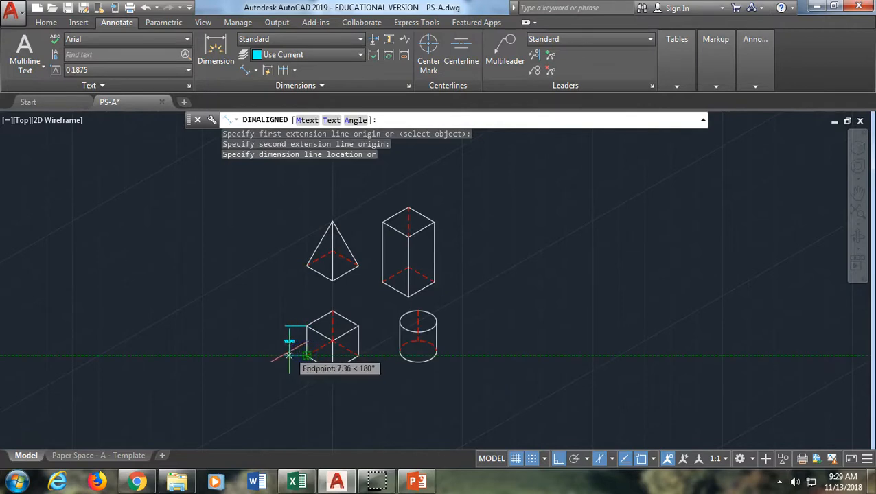
{"action": "left_click", "coordinate": [287, 352]}
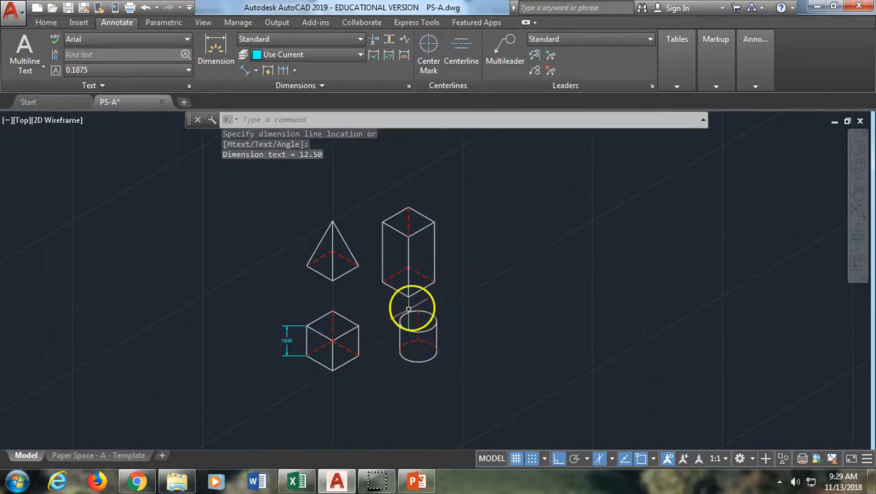
Switch to Chrome to examine the dimensions on the PS-A example drawing, and return to AutoCAD.
{"action": "left_click", "coordinate": [135, 483]}
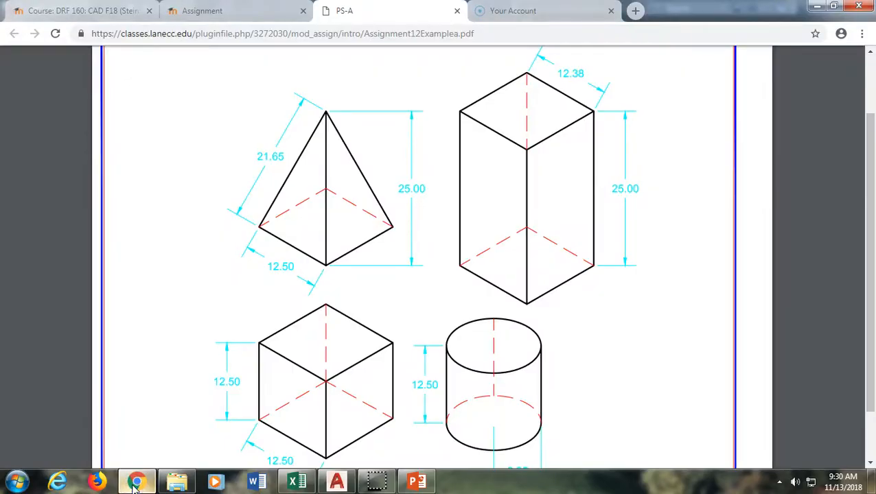
{"action": "scroll", "coordinate": [444, 307], "scroll_direction": "up", "scroll_amount": 1}
{"action": "scroll", "coordinate": [469, 397], "scroll_direction": "down", "scroll_amount": 2}
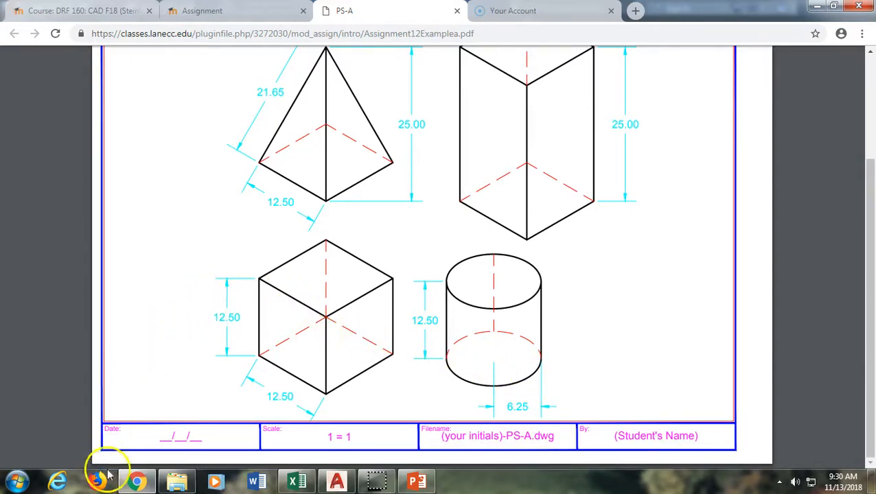
{"action": "left_click", "coordinate": [338, 479]}
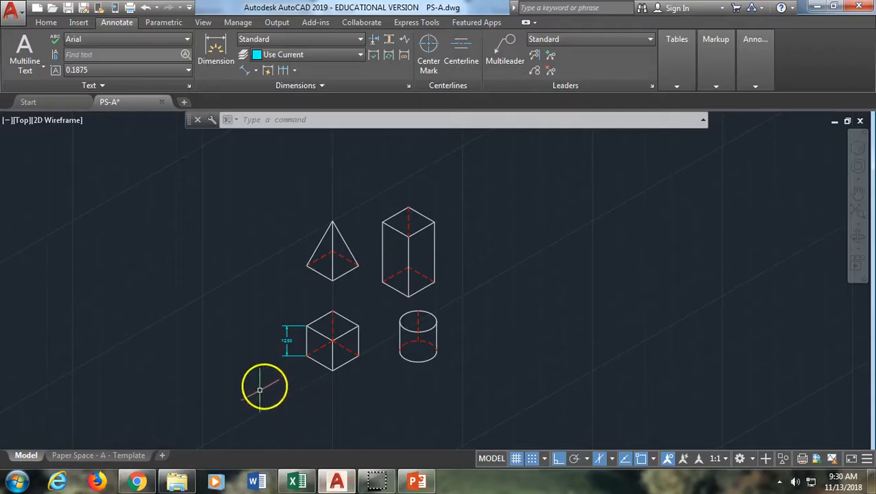
Open the Paper Space - A - Template layout, activate its viewport and zoom the model to its extents.
{"action": "left_click", "coordinate": [103, 456]}
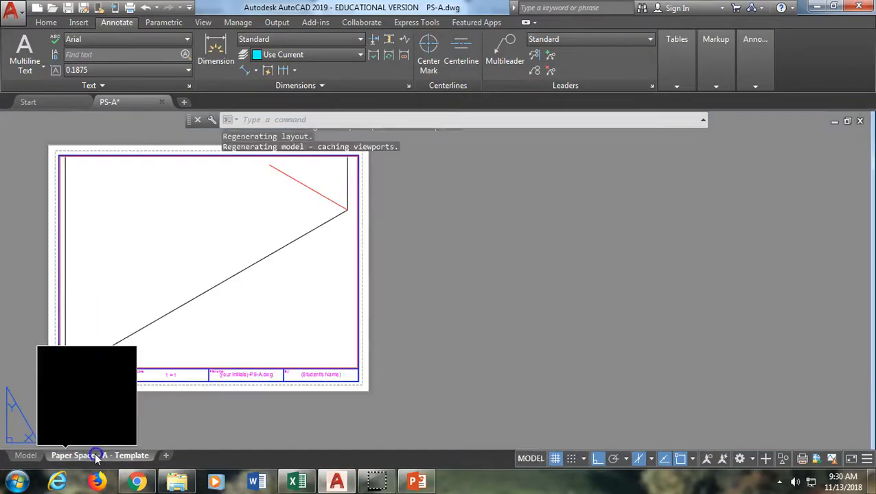
{"action": "double_click", "coordinate": [238, 270]}
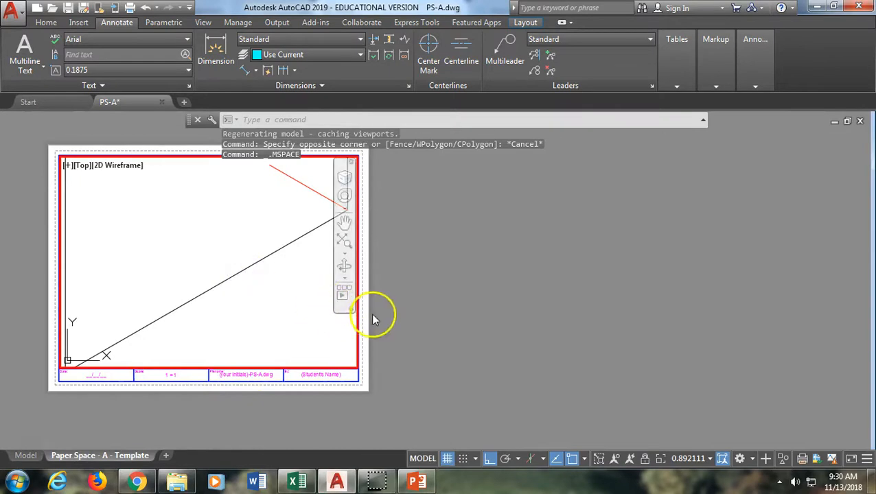
{"action": "middle_click", "coordinate": [198, 248]}
{"action": "middle_click", "coordinate": [198, 248]}
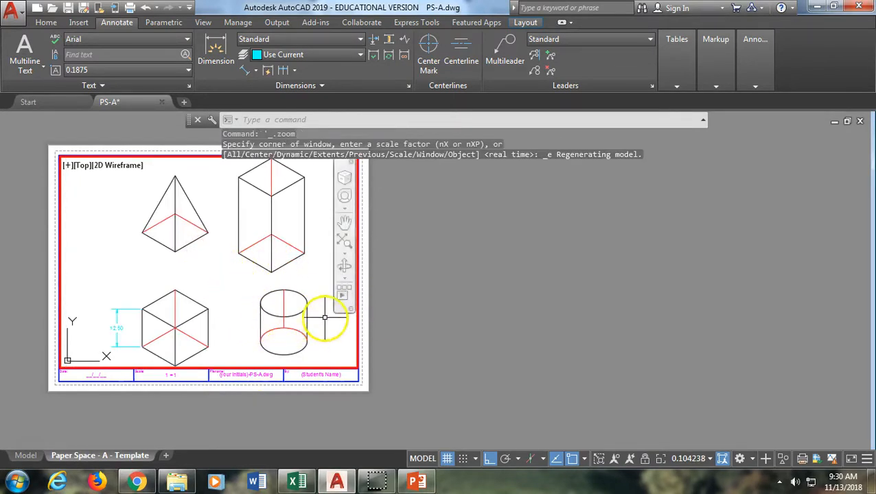
Set PSLTSCALE to 0 in paper space, then reactivate the viewport and regenerate all viewports with REGENALL.
{"action": "double_click", "coordinate": [372, 354]}
{"action": "type", "text": "pslt"}
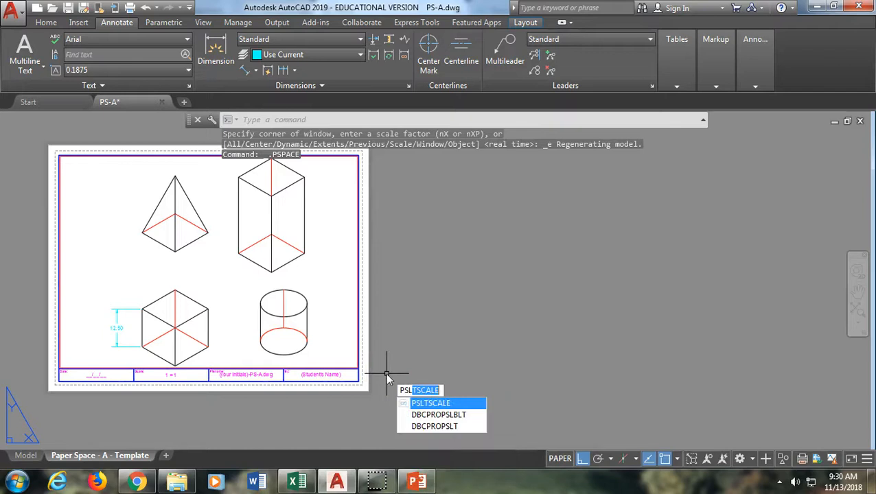
{"action": "key", "text": "Return"}
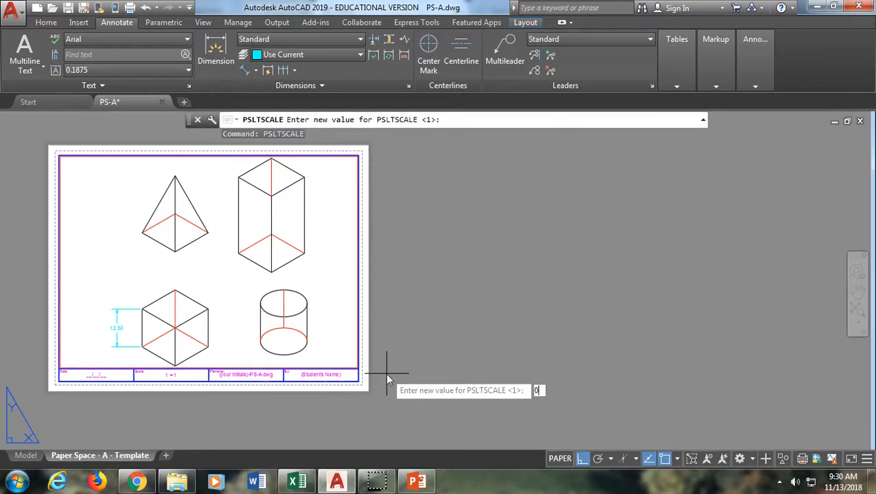
{"action": "key", "text": "Return"}
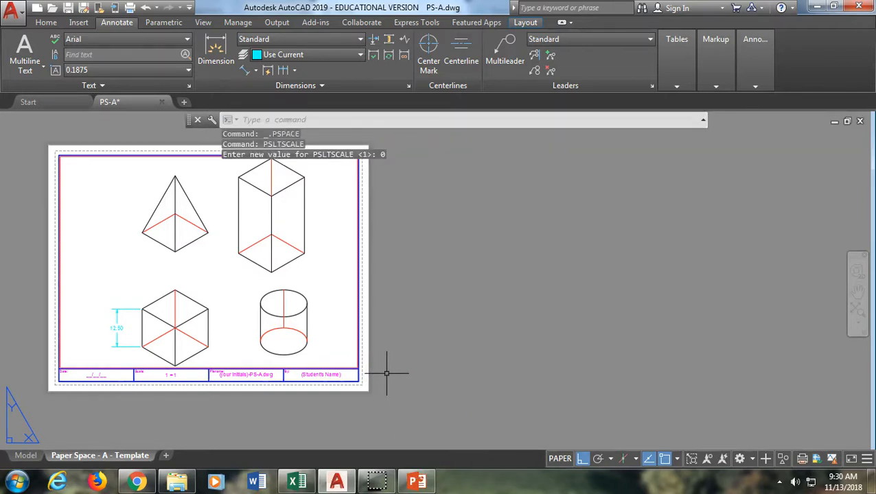
{"action": "double_click", "coordinate": [234, 259]}
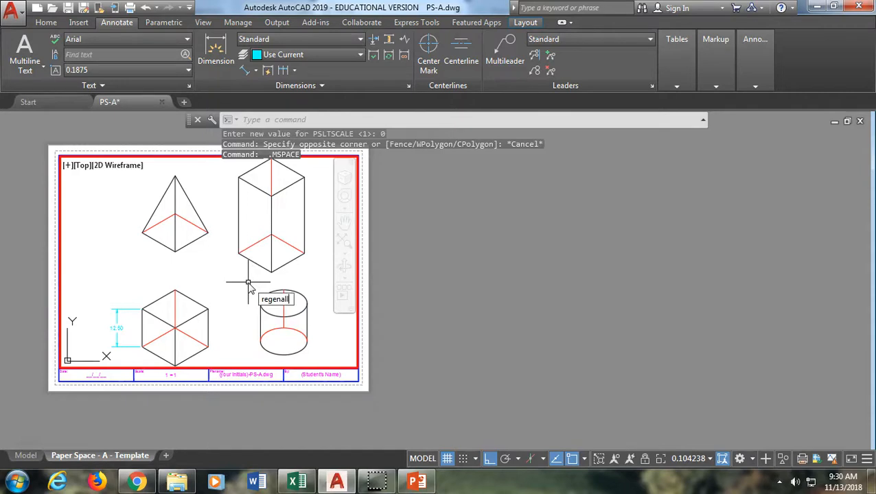
{"action": "key", "text": "Return"}
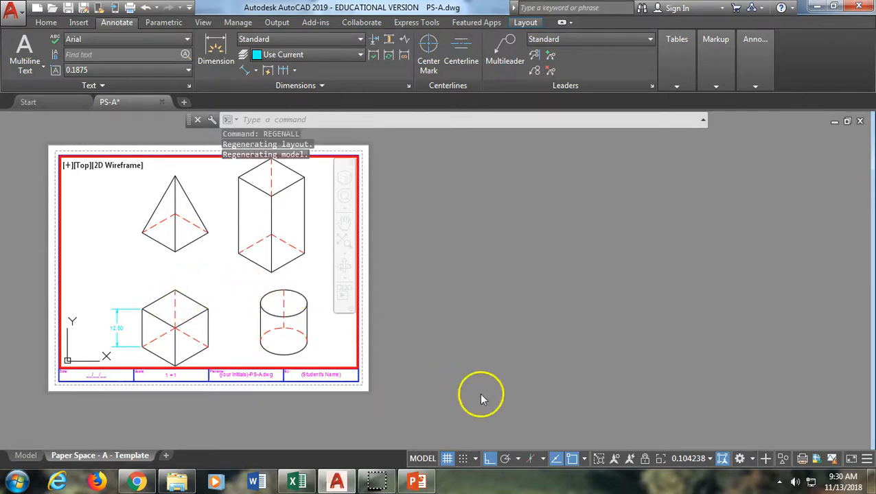
Try a 1:1 viewport scale, then set it to 1" = 1'-0" and shift the shapes slightly left within the viewport.
{"action": "left_click", "coordinate": [710, 460]}
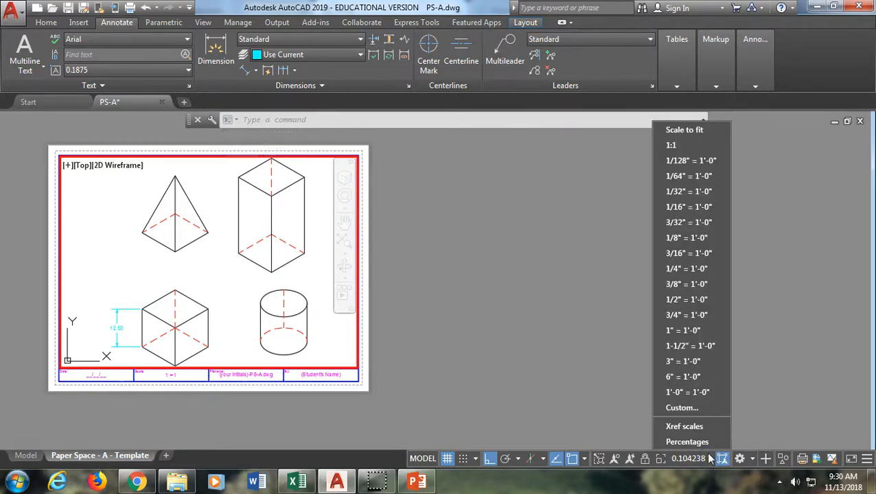
{"action": "left_click", "coordinate": [669, 146]}
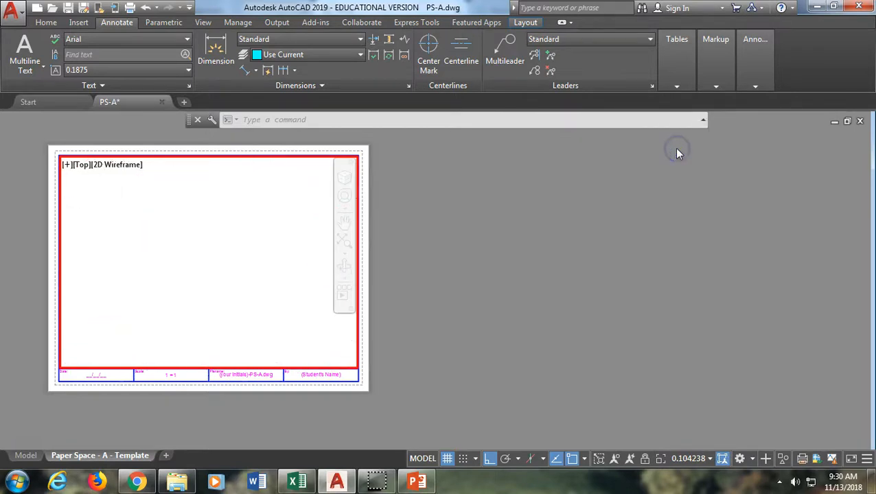
{"action": "left_click", "coordinate": [712, 459]}
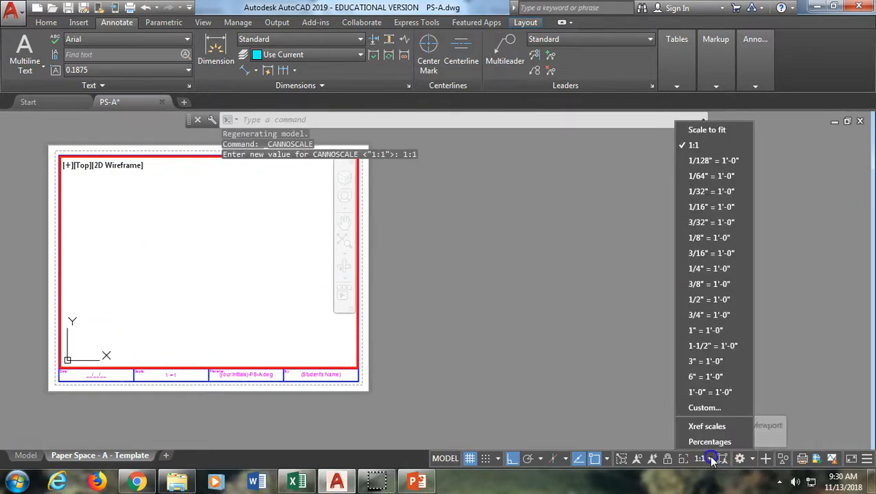
{"action": "left_click", "coordinate": [711, 331]}
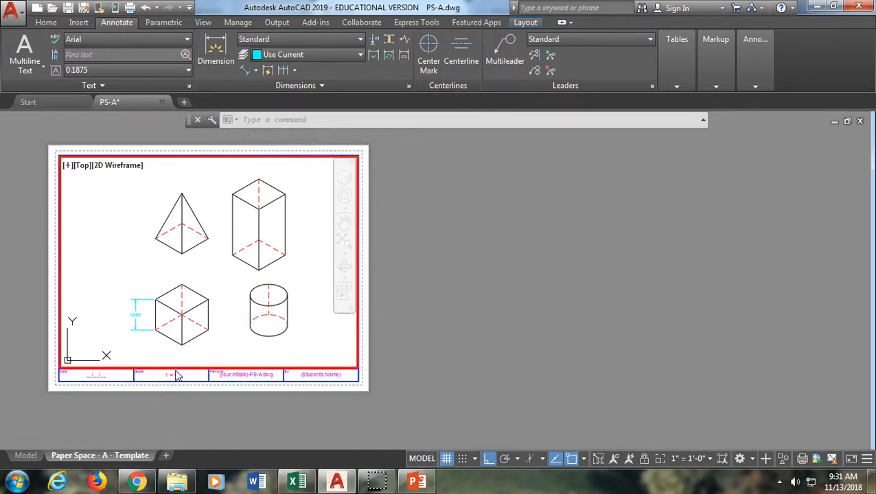
{"action": "middle_click_drag", "start_coordinate": [221, 287], "coordinate": [204, 283]}
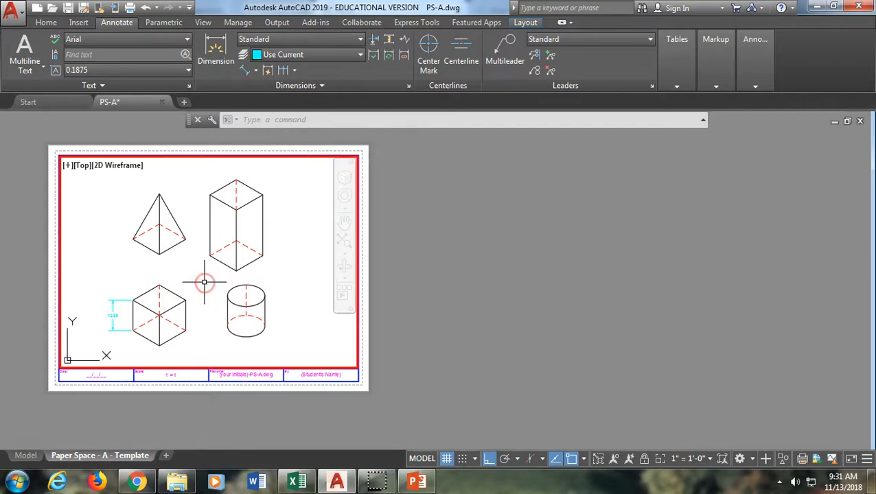